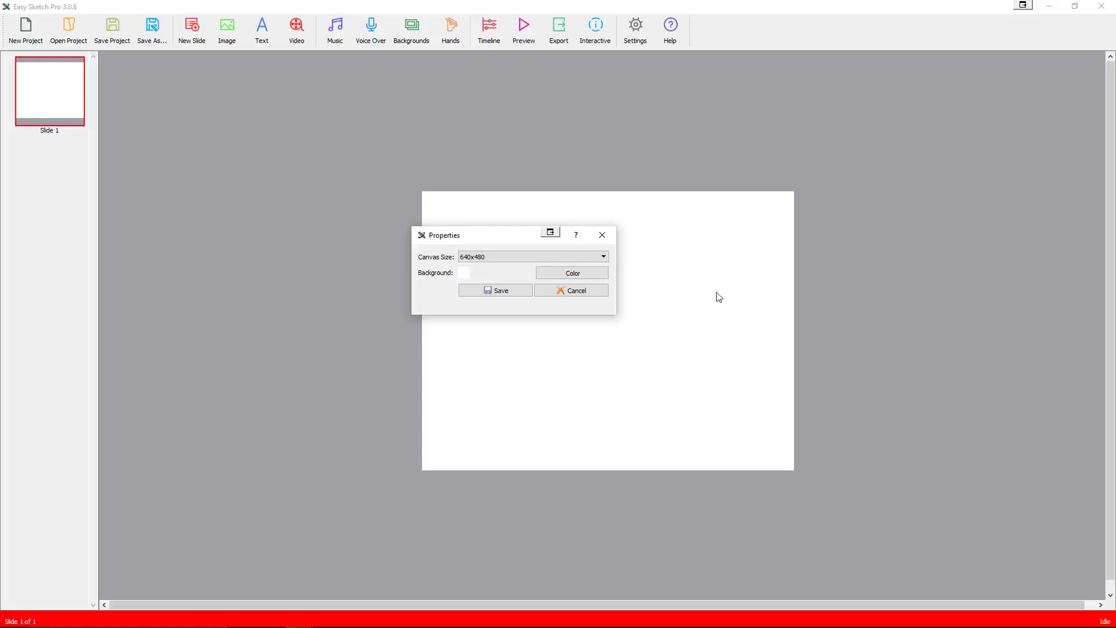
- Set the project's canvas size to 1280x720, keeping the existing background colour, and save the properties
mouse_move(491, 239)
mouse_down()
mouse_move(469, 255)
mouse_move(433, 260)
mouse_move(479, 251)
mouse_up()
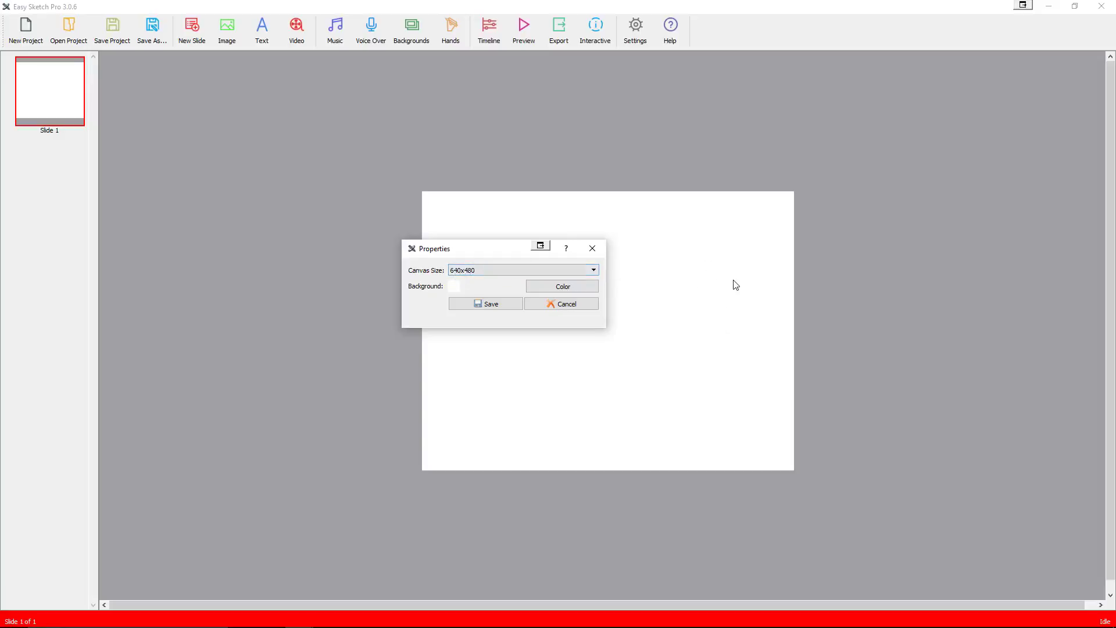
click(594, 271)
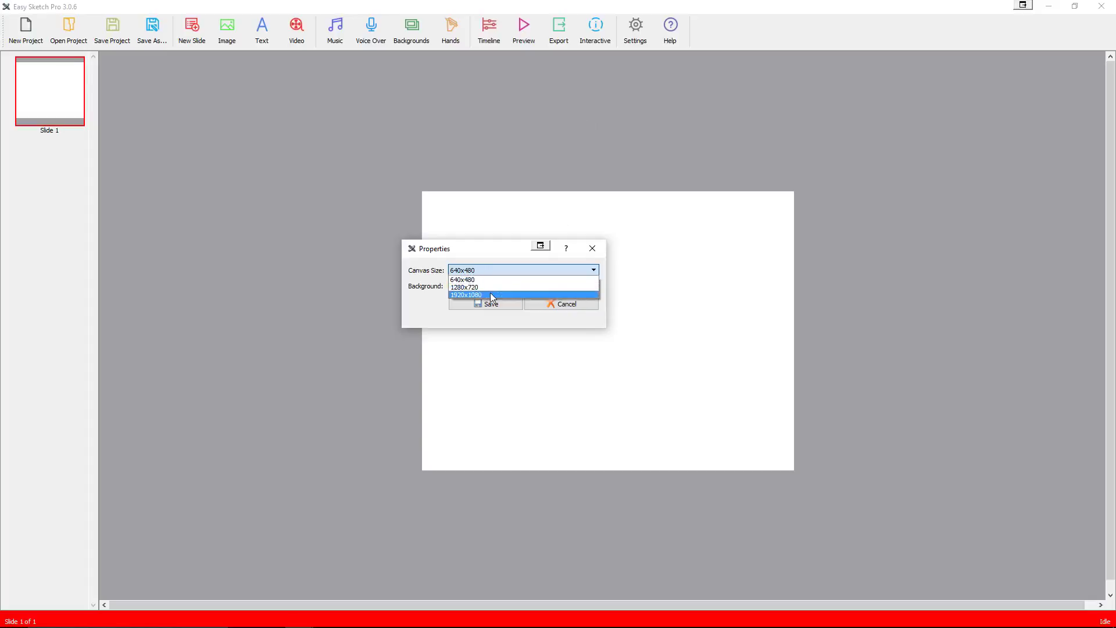
click(491, 286)
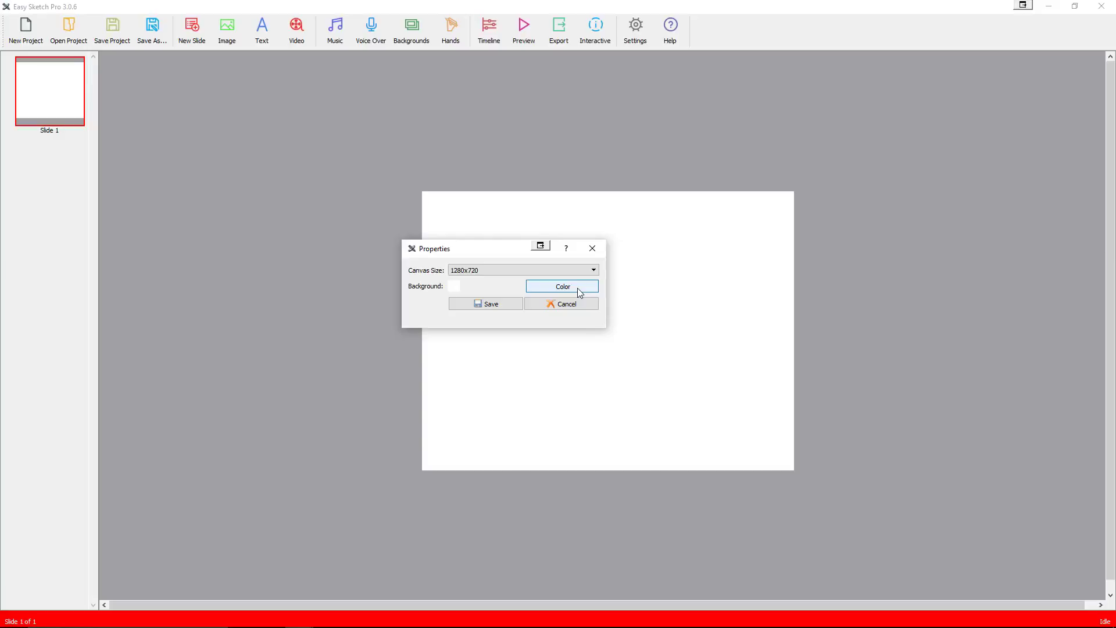
click(569, 287)
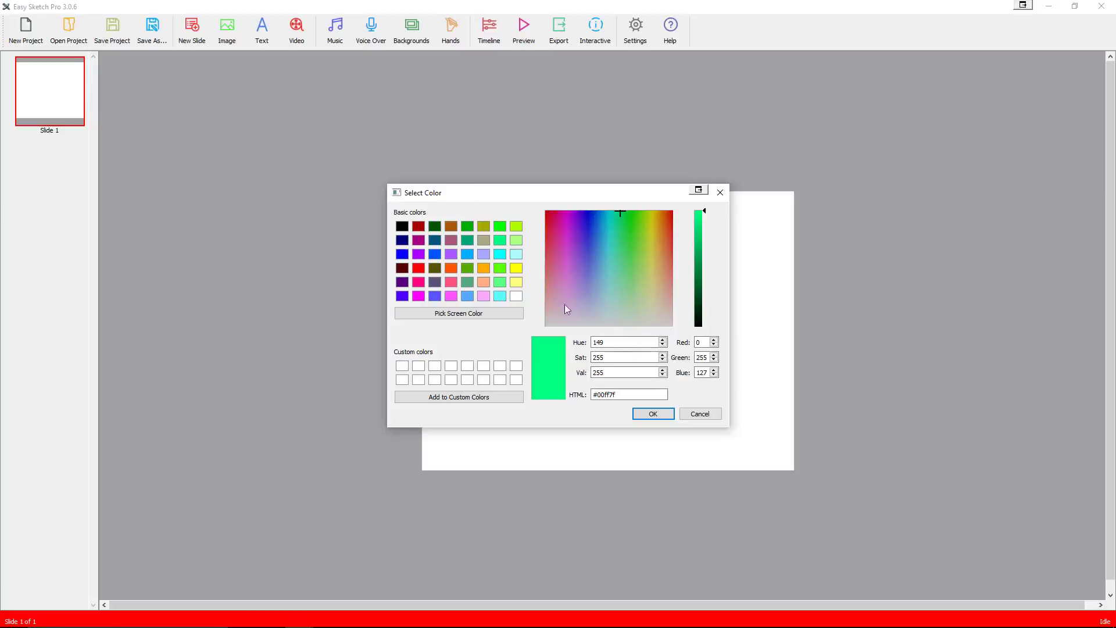
click(614, 397)
click(707, 415)
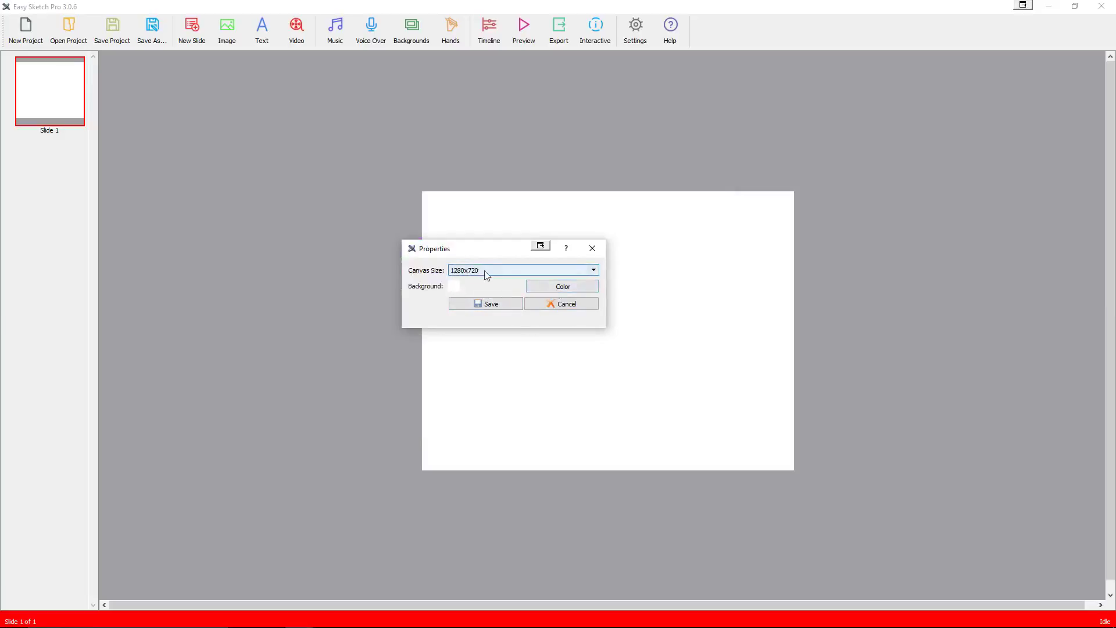
click(481, 304)
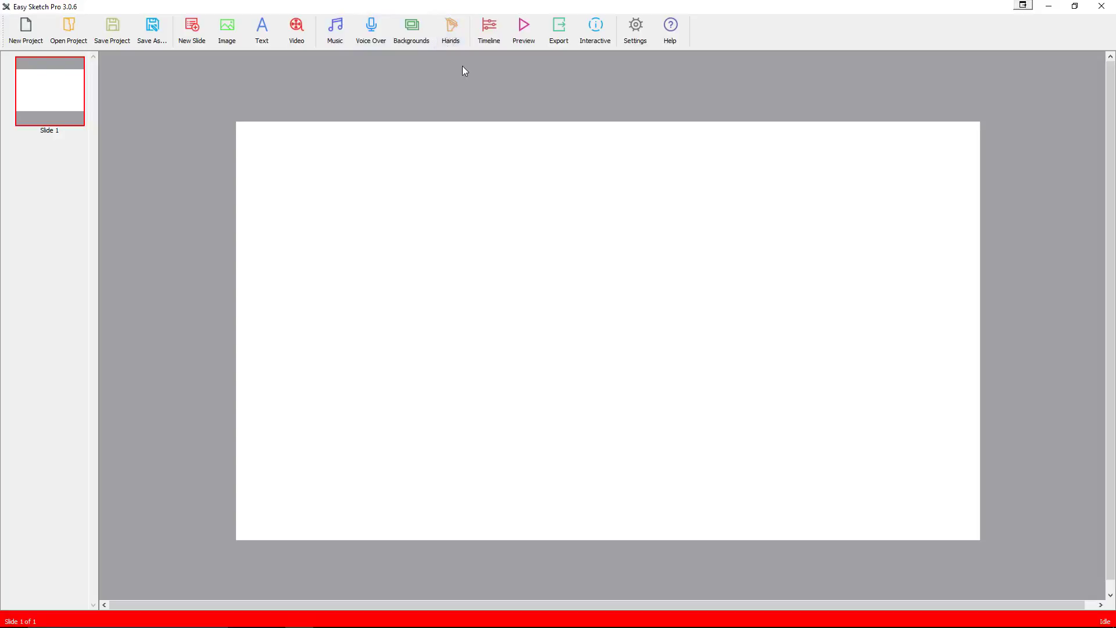
- Examine the hands library, comparing the WhiteMale, WhiteChildMale, BrownFemale and BrownChildFemale draw hands with the drag hands
click(453, 33)
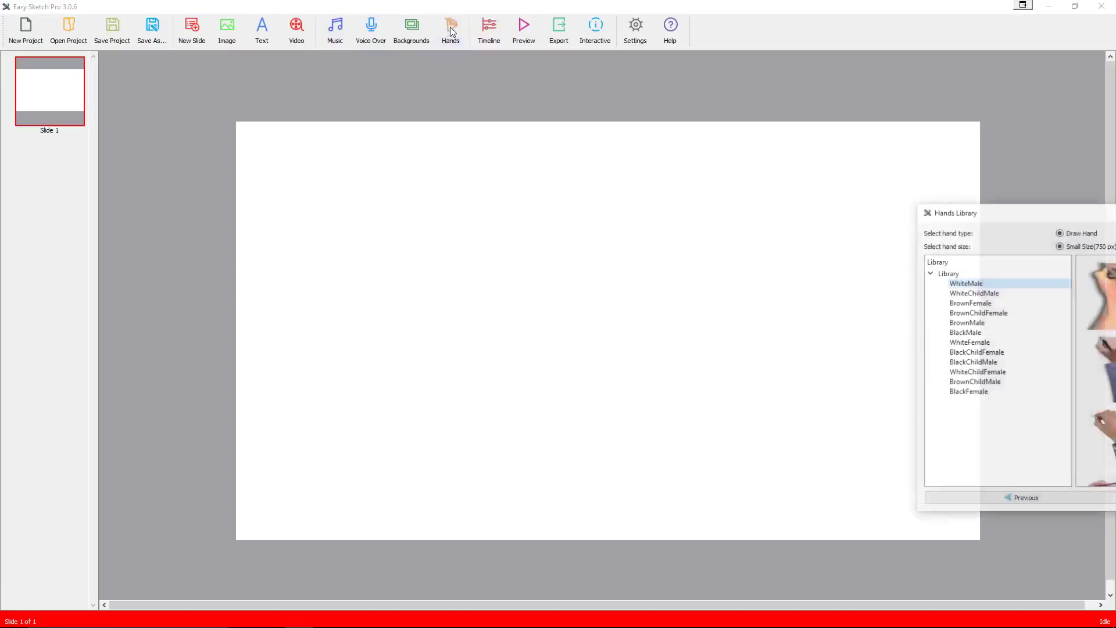
drag(1076, 216, 483, 177)
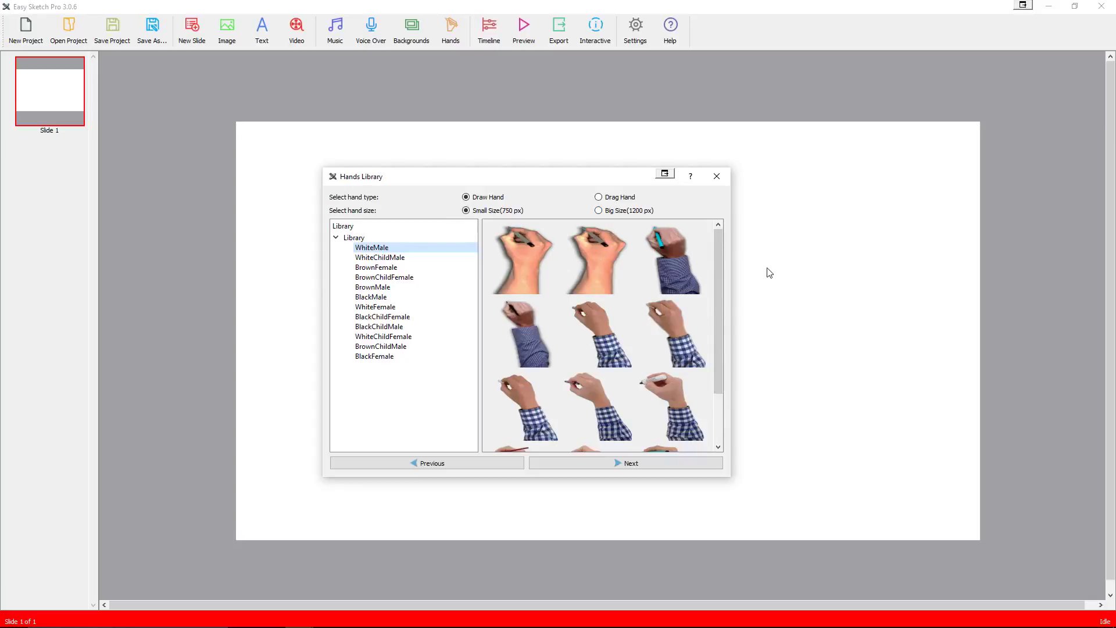
click(378, 258)
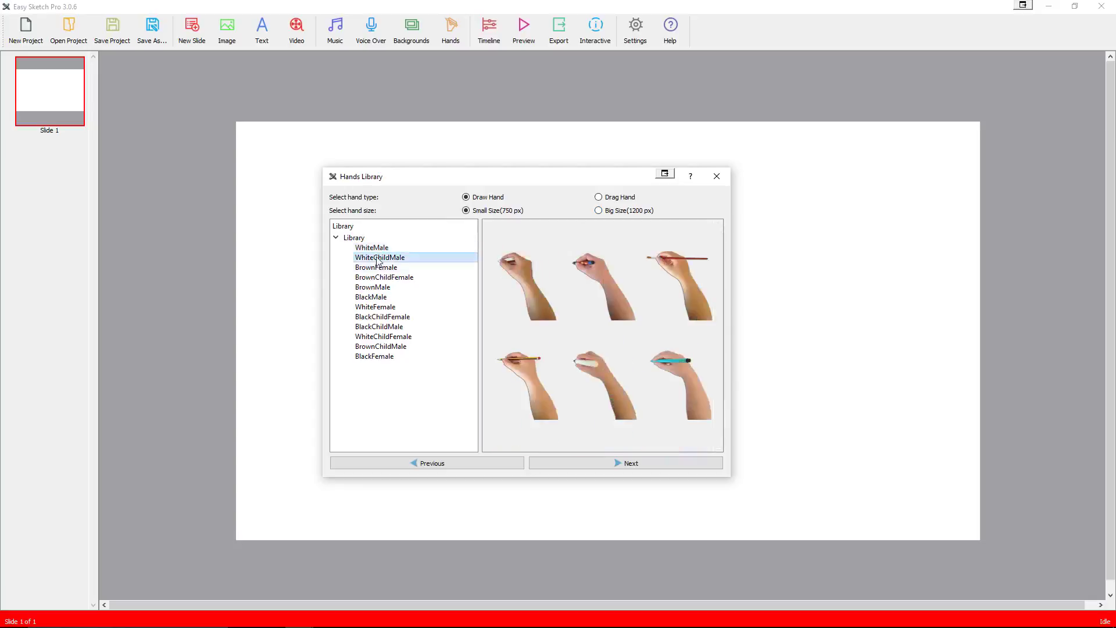
click(374, 268)
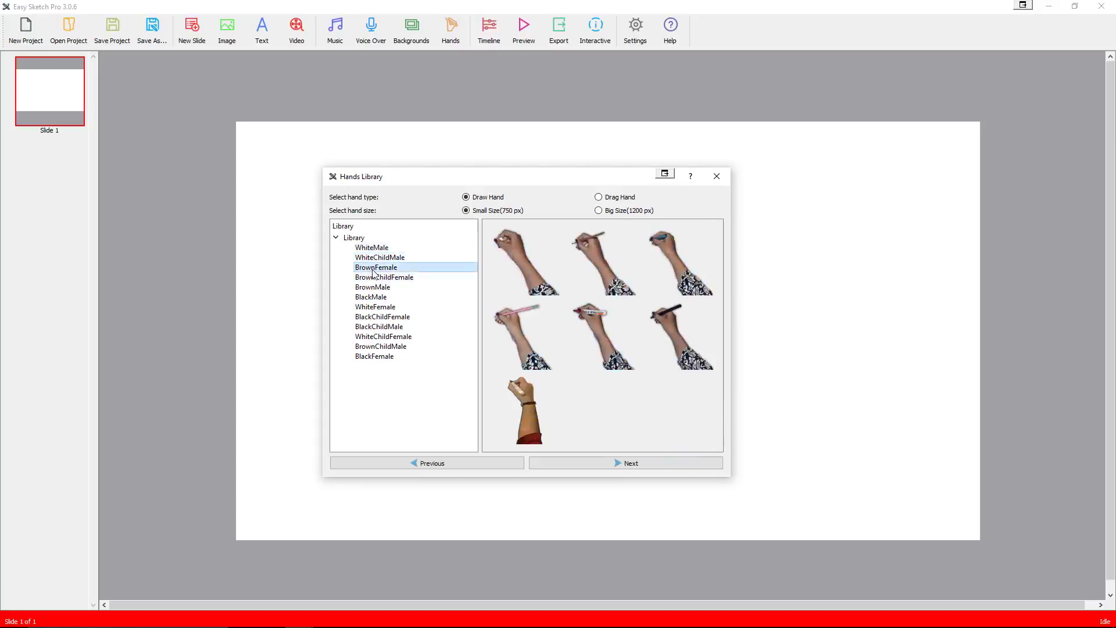
click(382, 279)
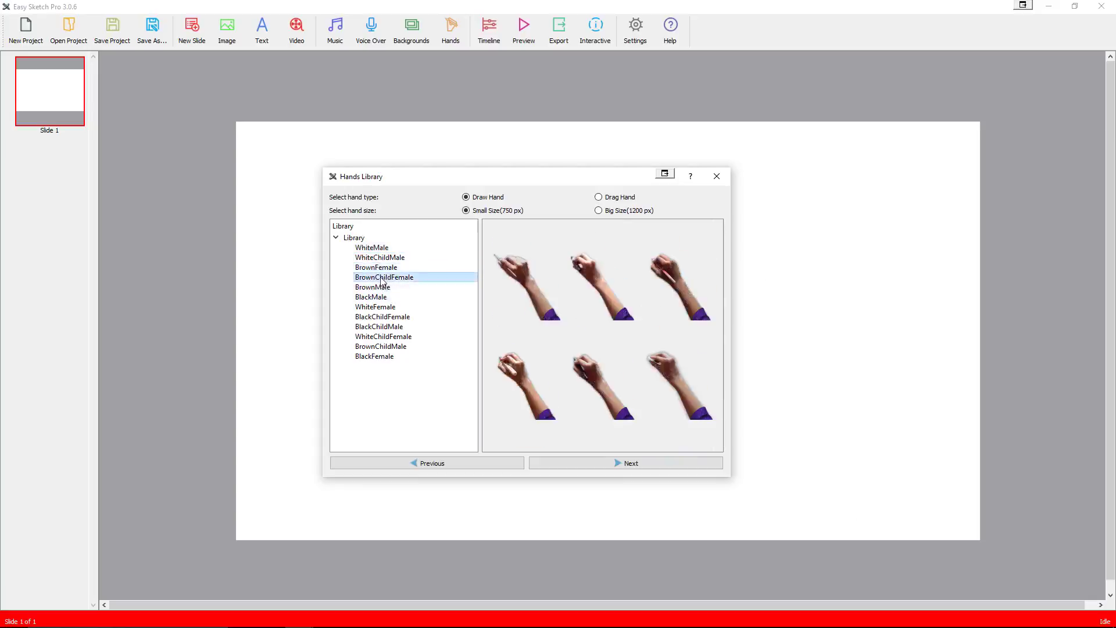
click(375, 247)
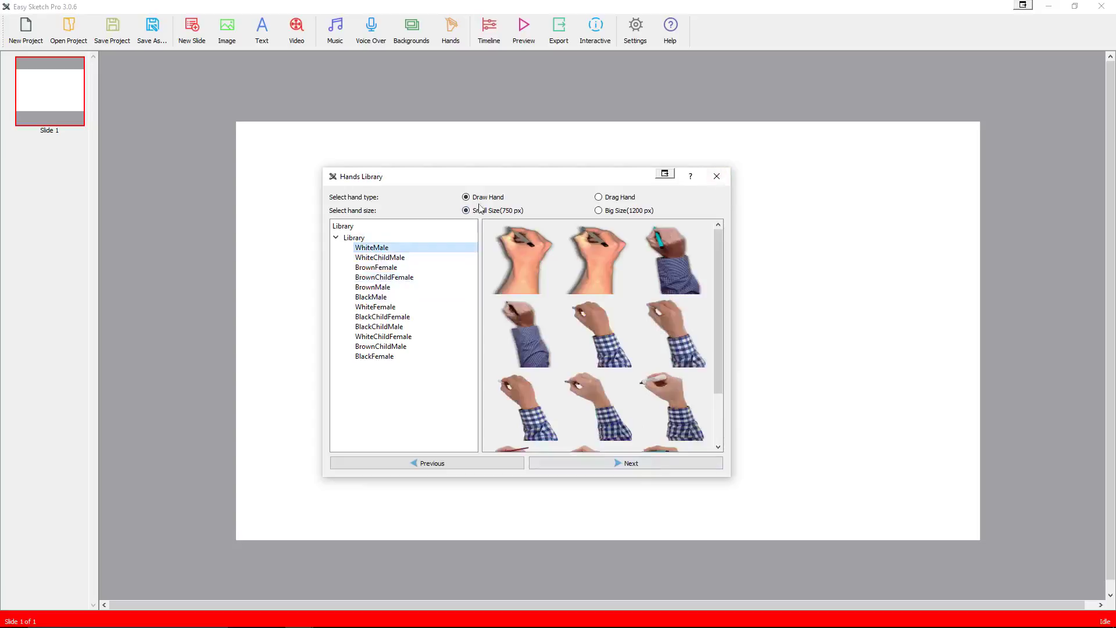
click(599, 197)
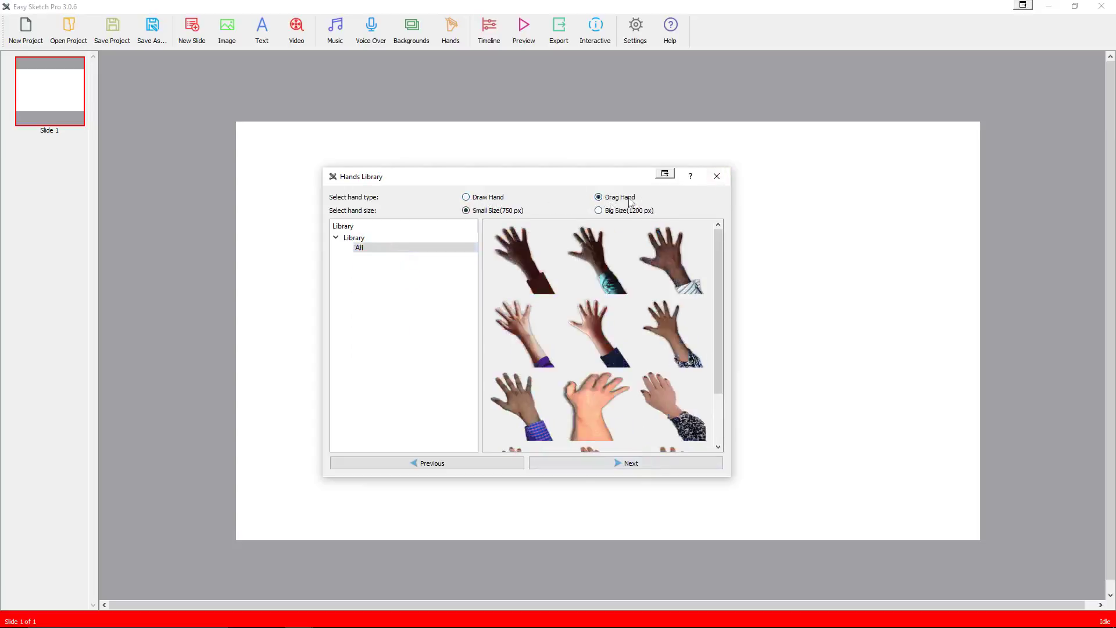
click(467, 197)
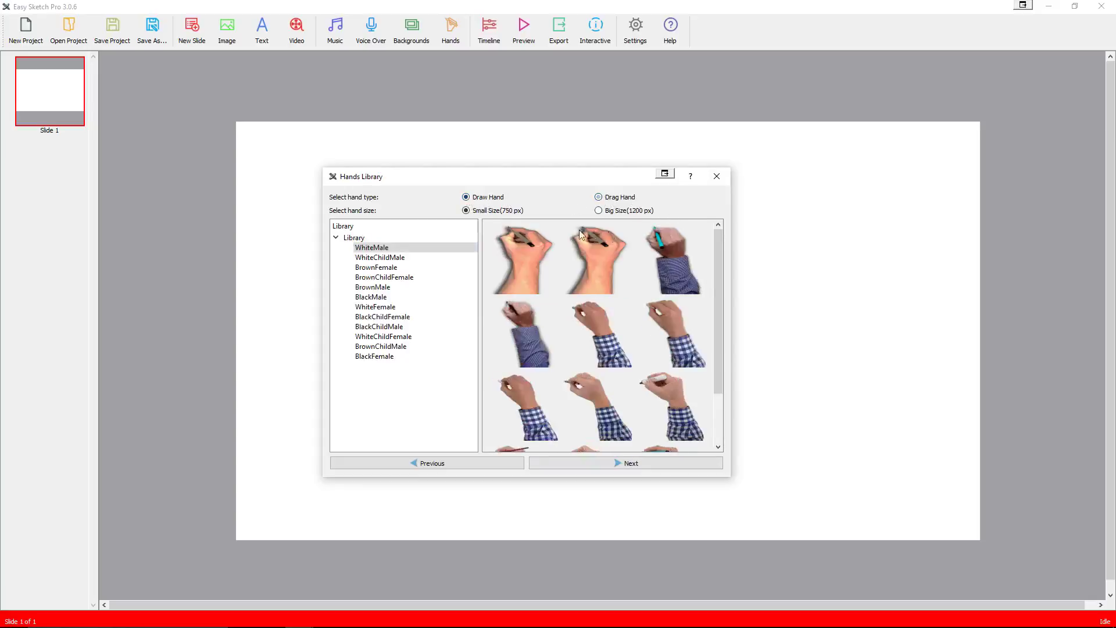
click(717, 177)
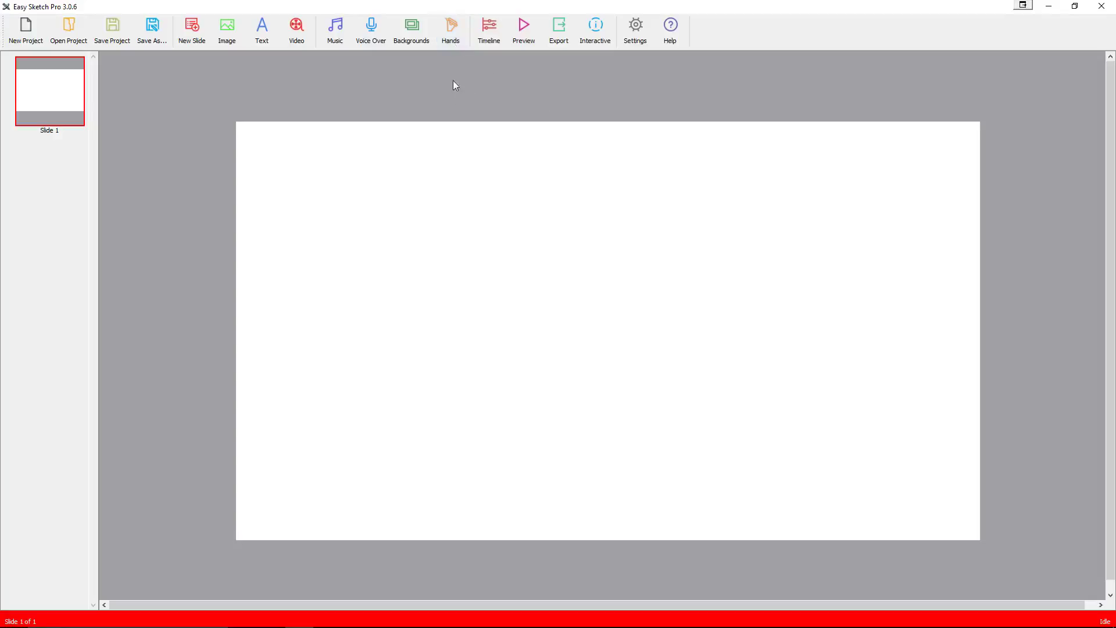
- Browse the backgrounds library categories and apply the dark red image from BG Images as the slide's background
click(416, 27)
drag(1043, 214, 481, 169)
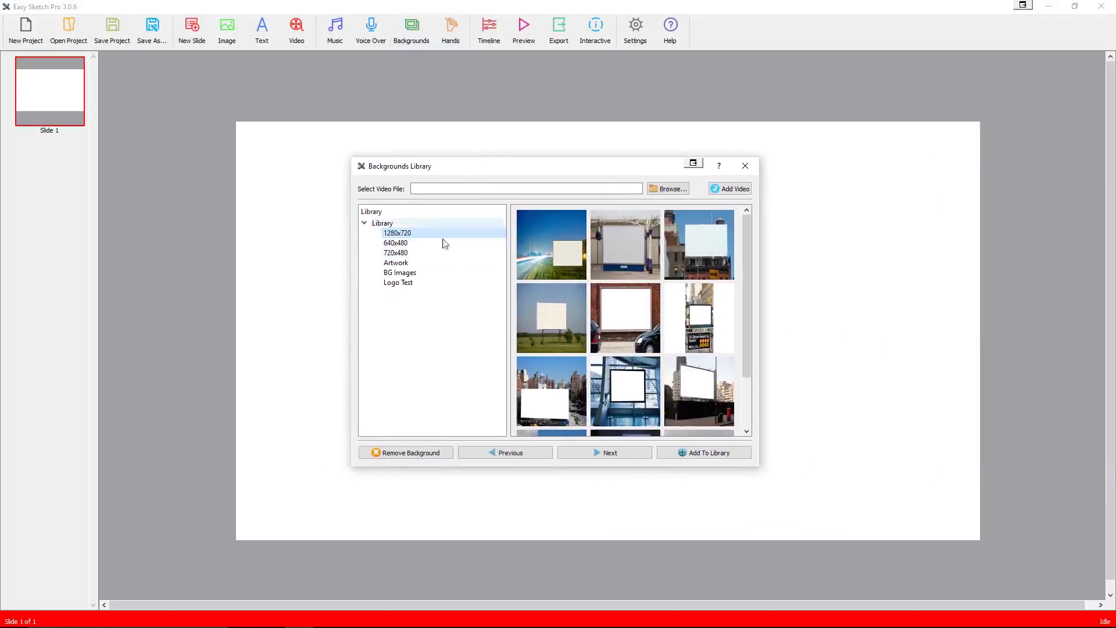
click(400, 242)
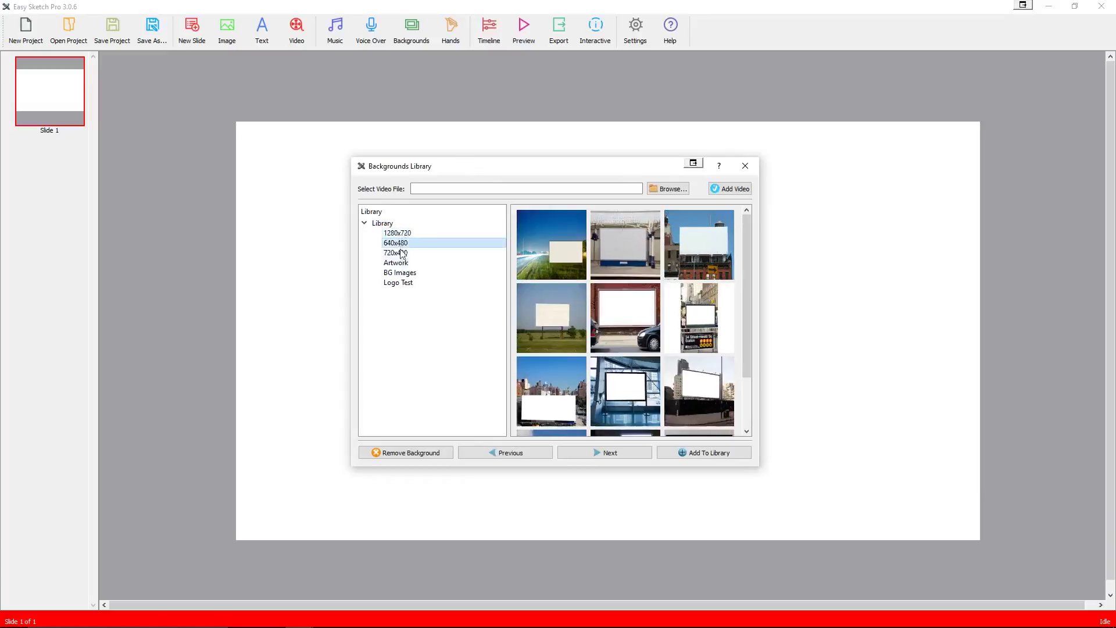
click(405, 254)
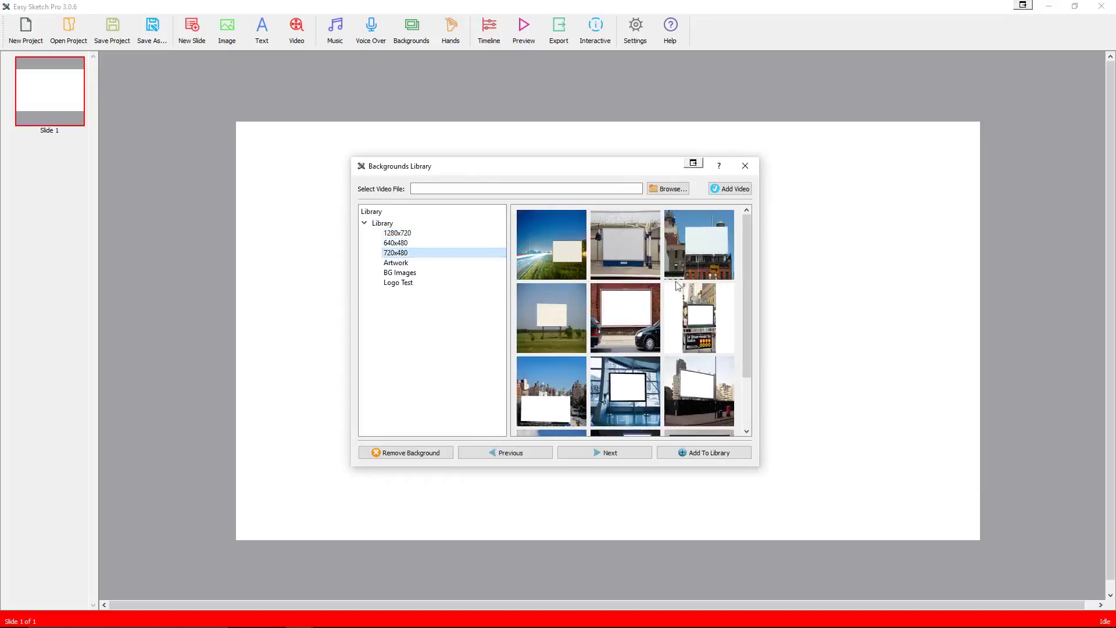
click(404, 264)
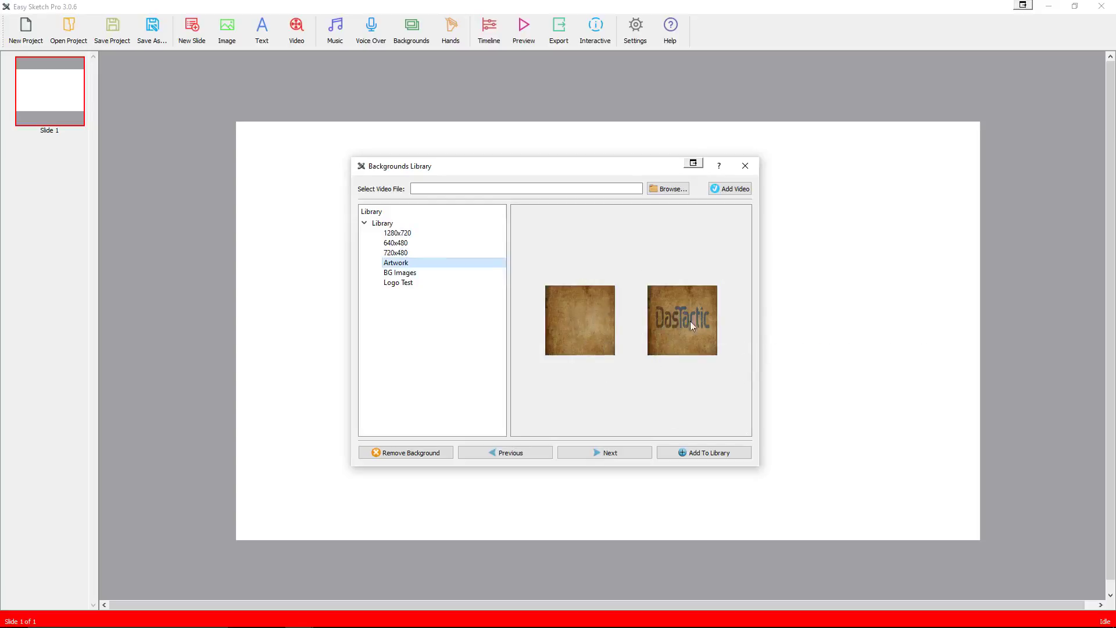
click(400, 273)
click(400, 284)
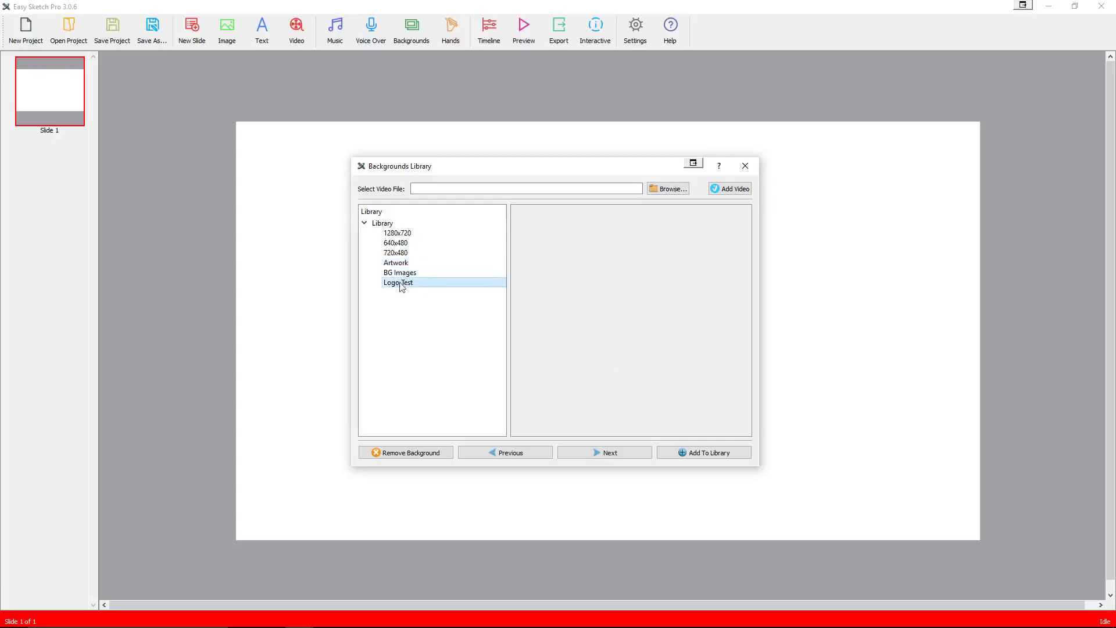
click(394, 274)
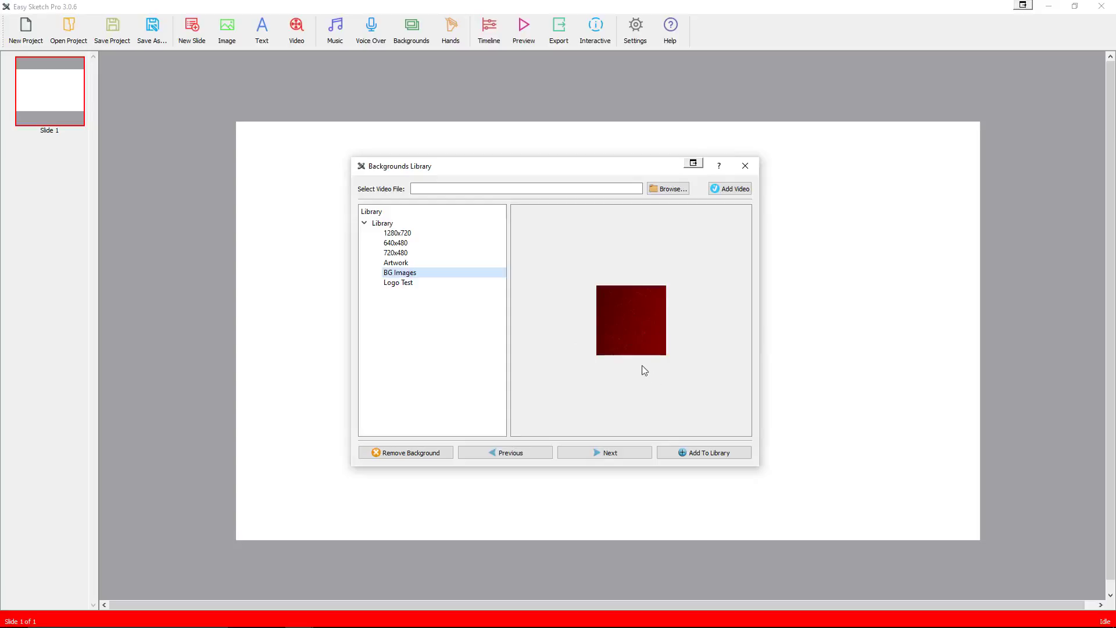
double_click(633, 324)
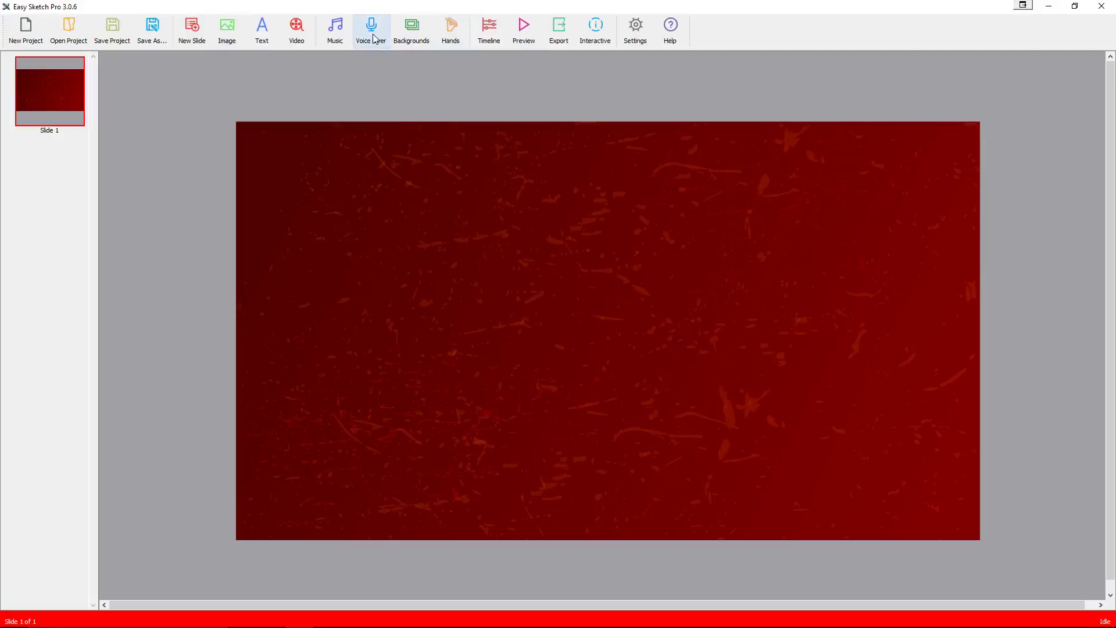
- Look through the music library and play a preview of DR-roc-A1-fl-3-18-.mp3 without adding it
click(336, 36)
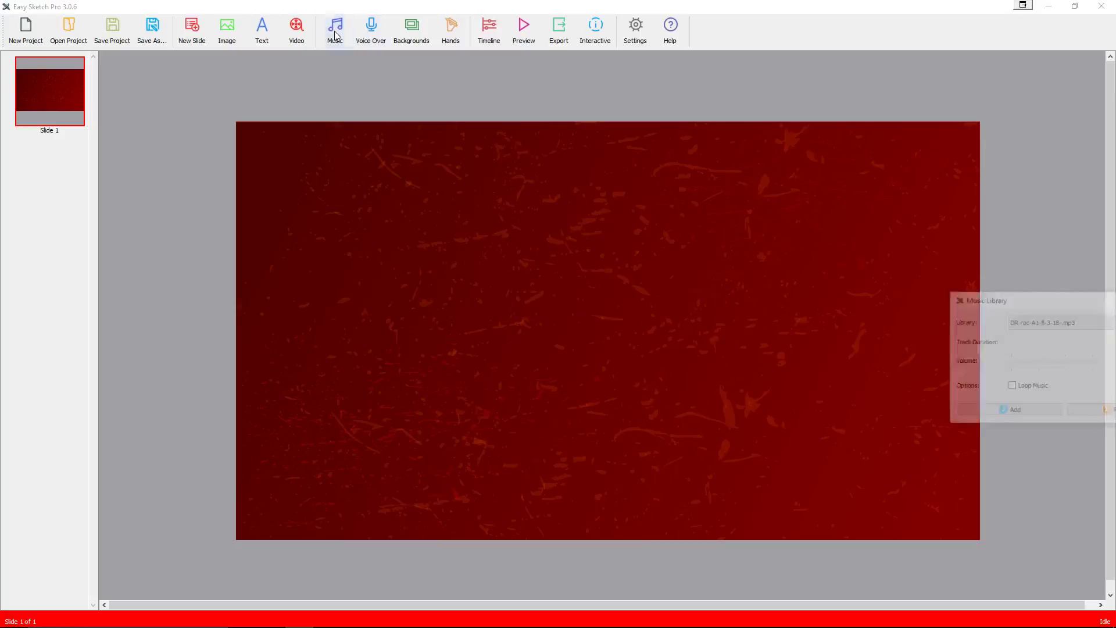
drag(1046, 296, 445, 99)
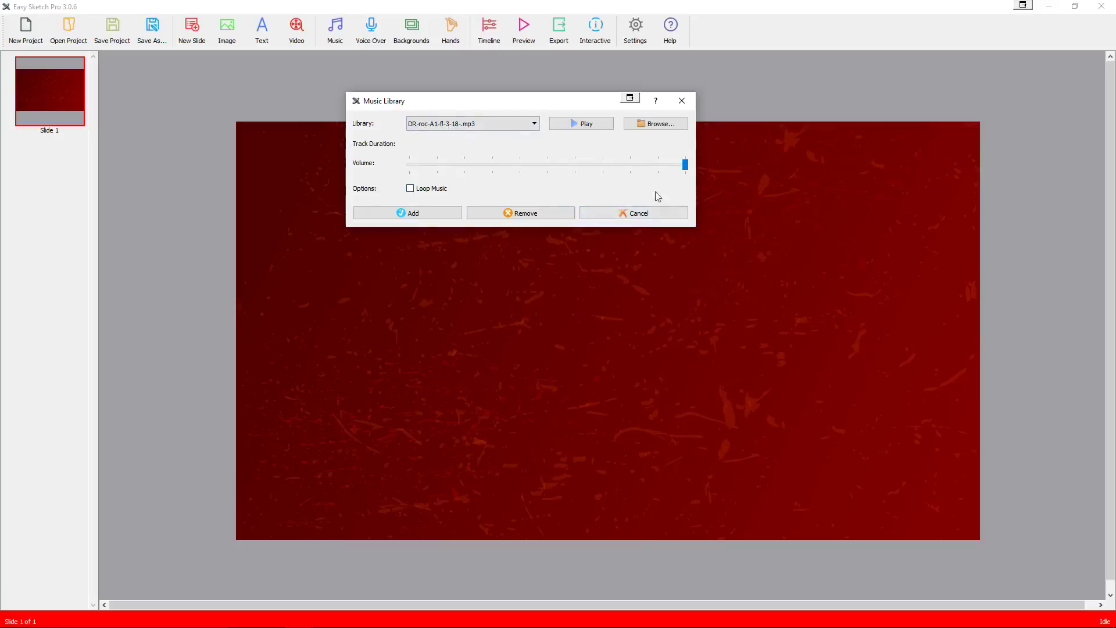
drag(625, 170, 483, 172)
click(686, 173)
click(533, 124)
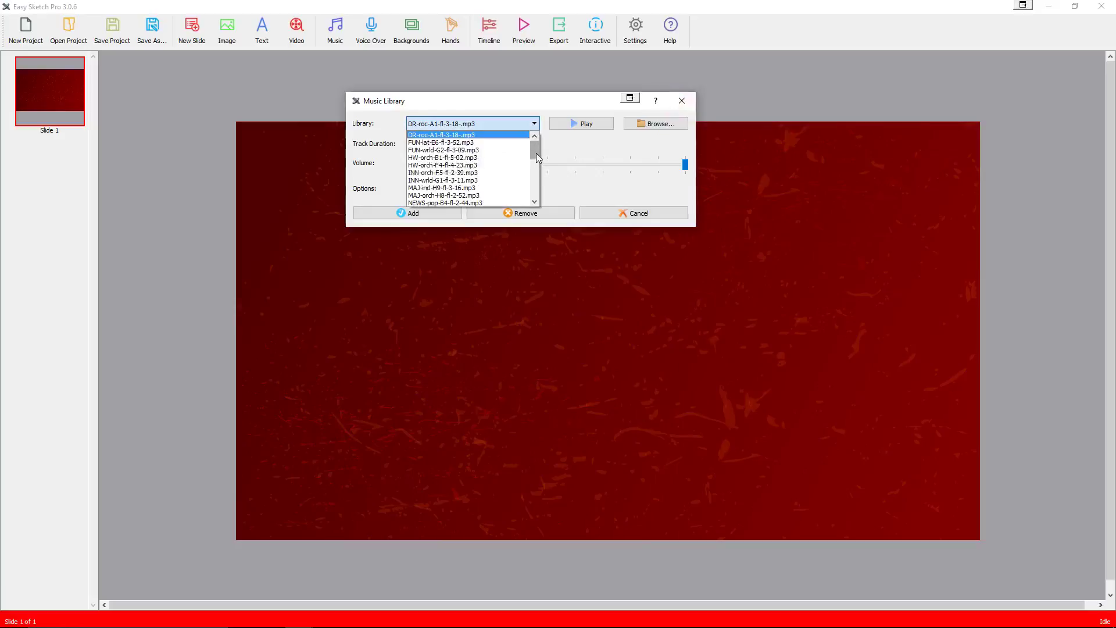
mouse_move(536, 157)
mouse_down()
mouse_move(535, 173)
mouse_move(535, 139)
mouse_up()
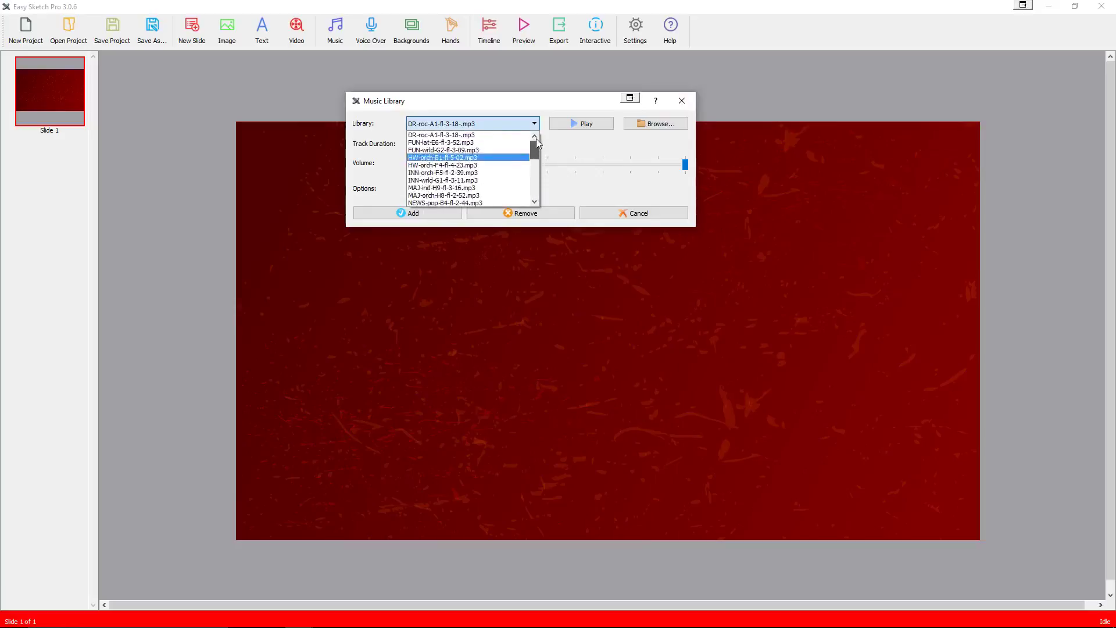
click(582, 130)
click(585, 128)
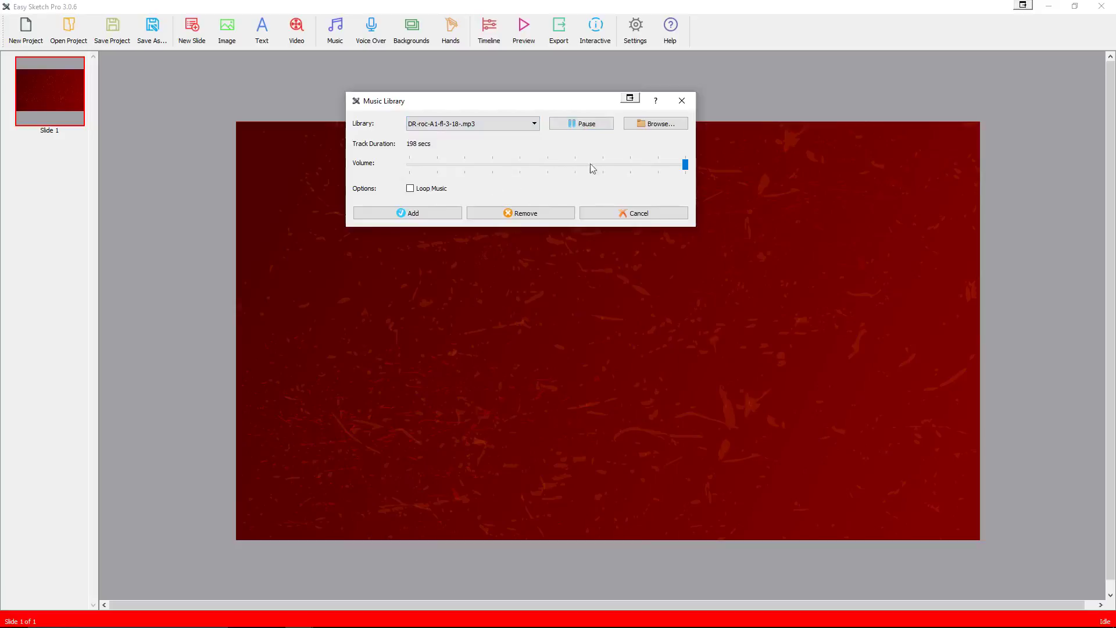
click(633, 215)
- Add DR-roc-A1-fl-3-18-.mp3 from the music library as the project's background music at about 30% volume
click(335, 29)
drag(685, 164, 505, 173)
click(578, 126)
click(586, 127)
click(521, 166)
drag(519, 165, 493, 166)
click(535, 125)
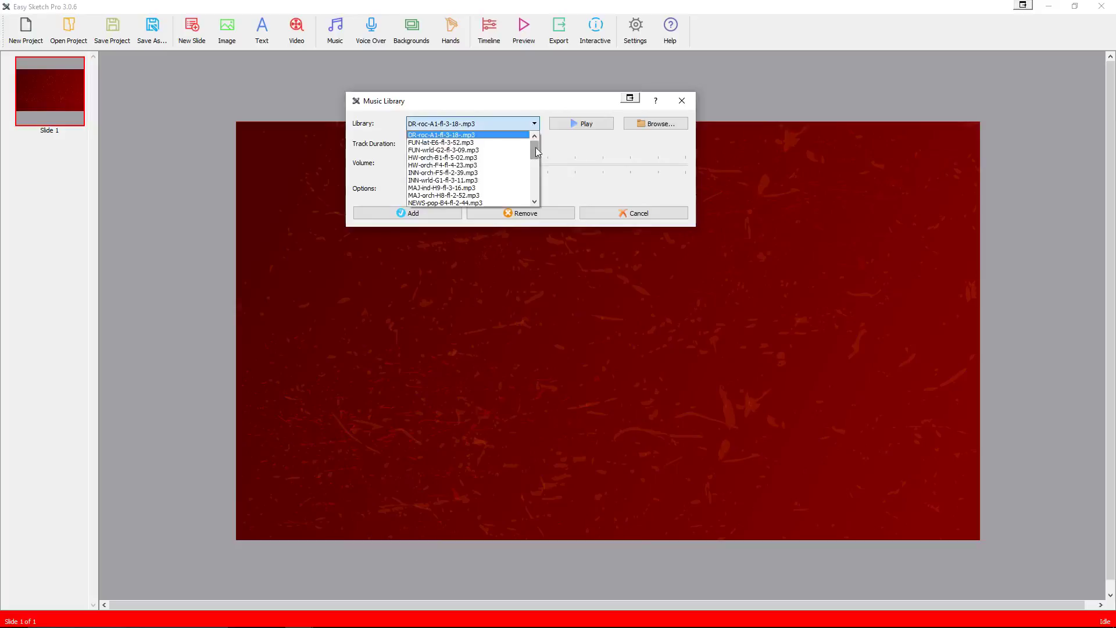
drag(535, 148, 534, 198)
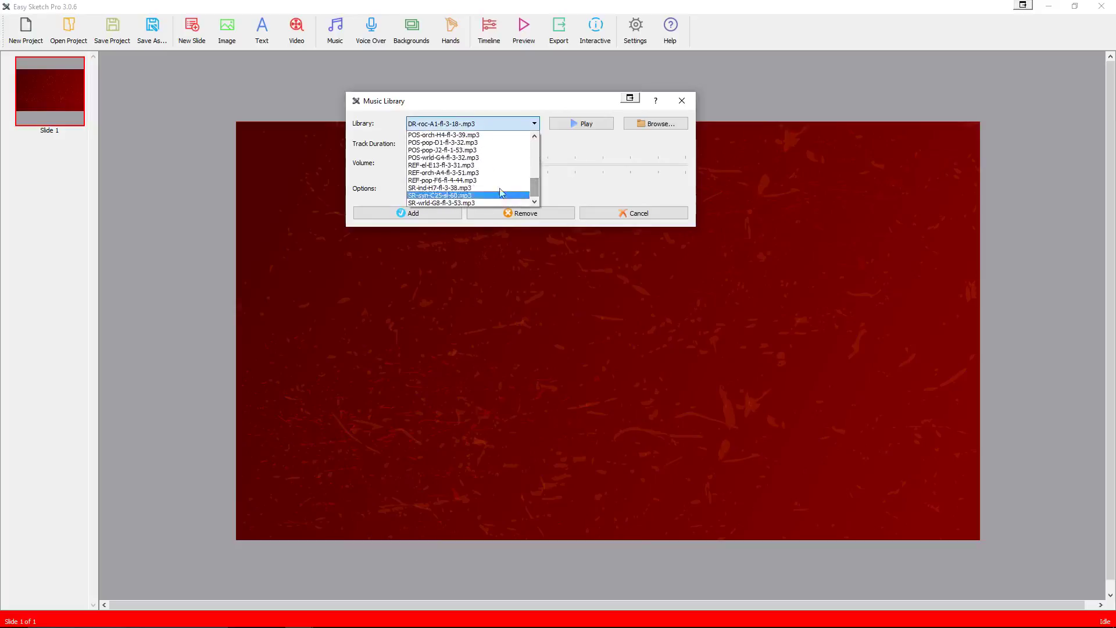
drag(535, 190, 534, 145)
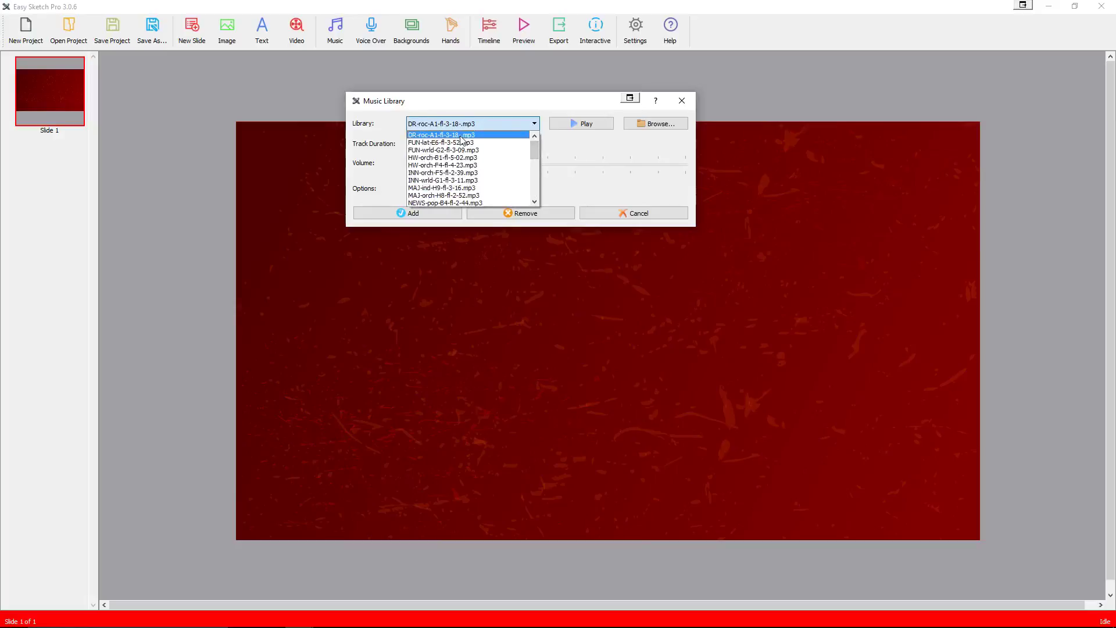
click(560, 144)
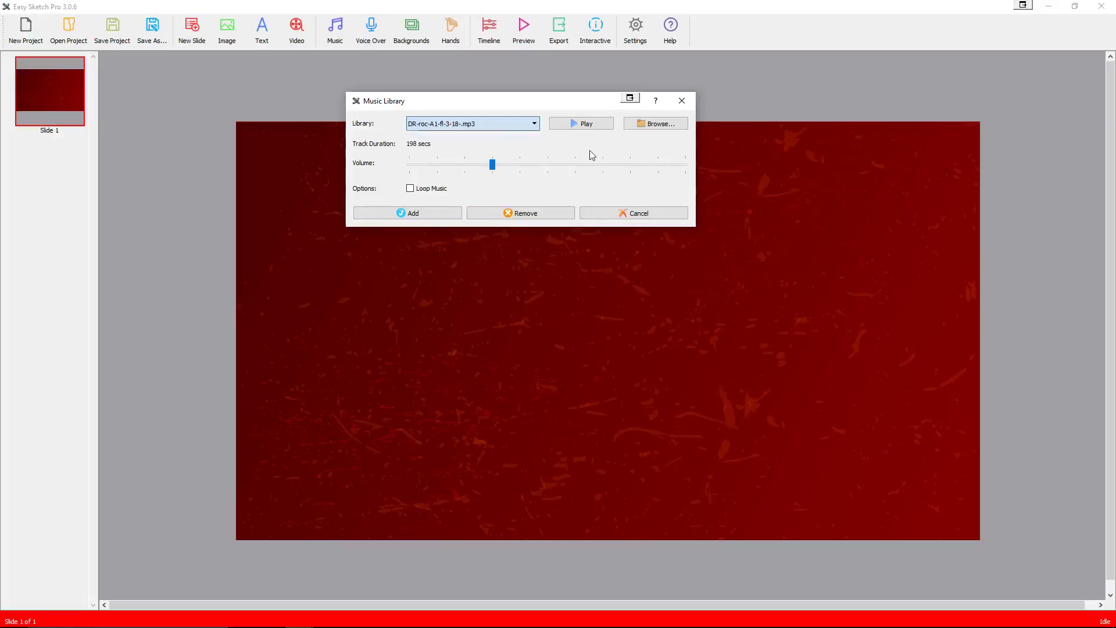
click(413, 214)
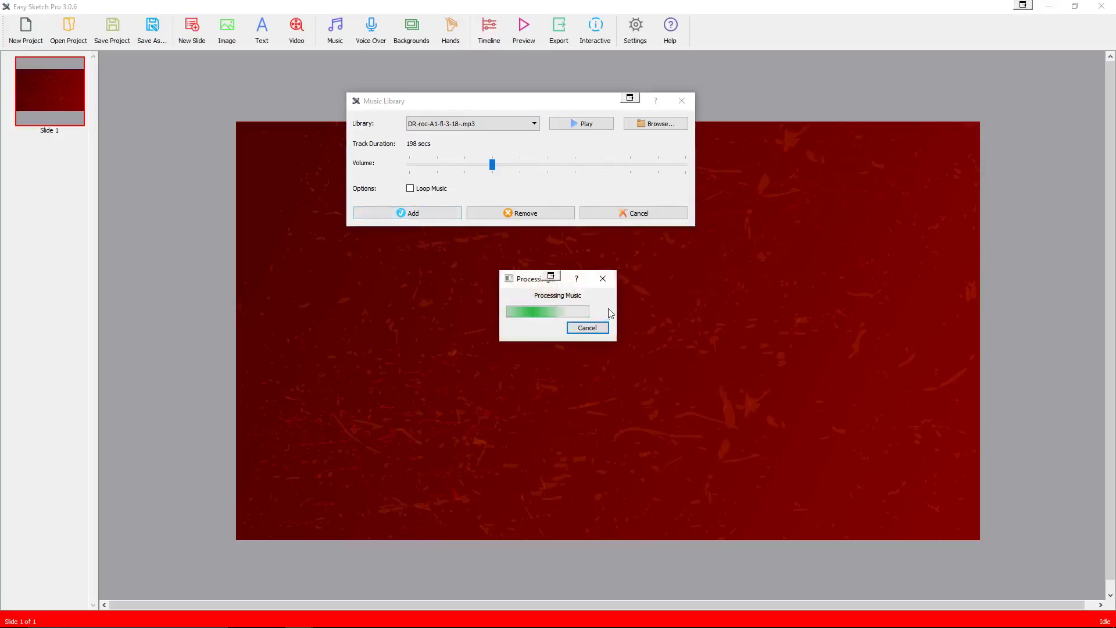
click(340, 35)
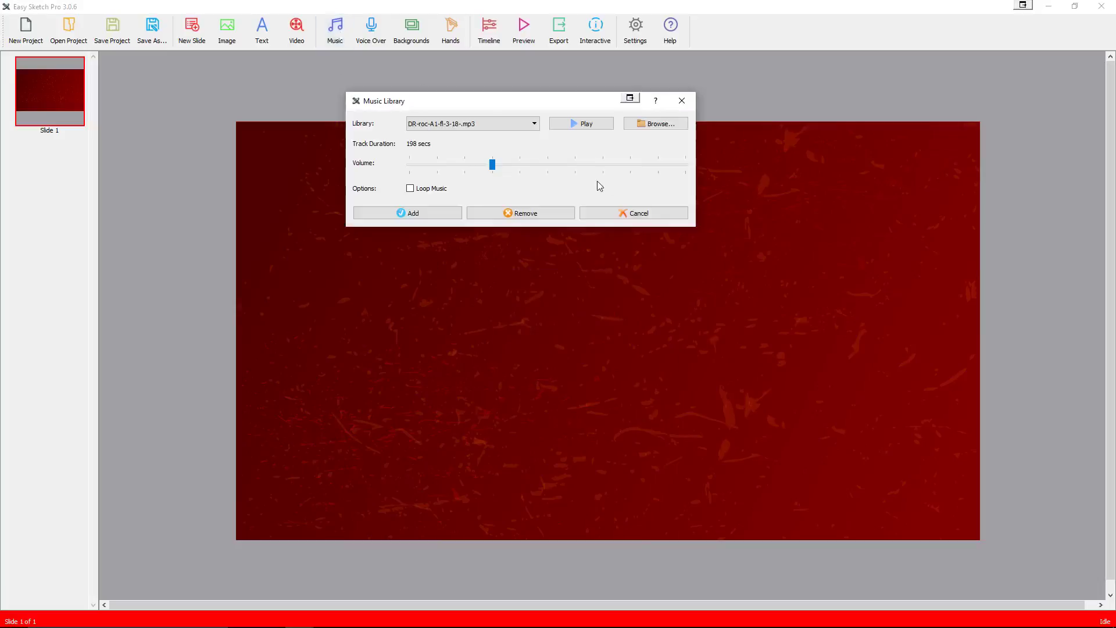
click(526, 213)
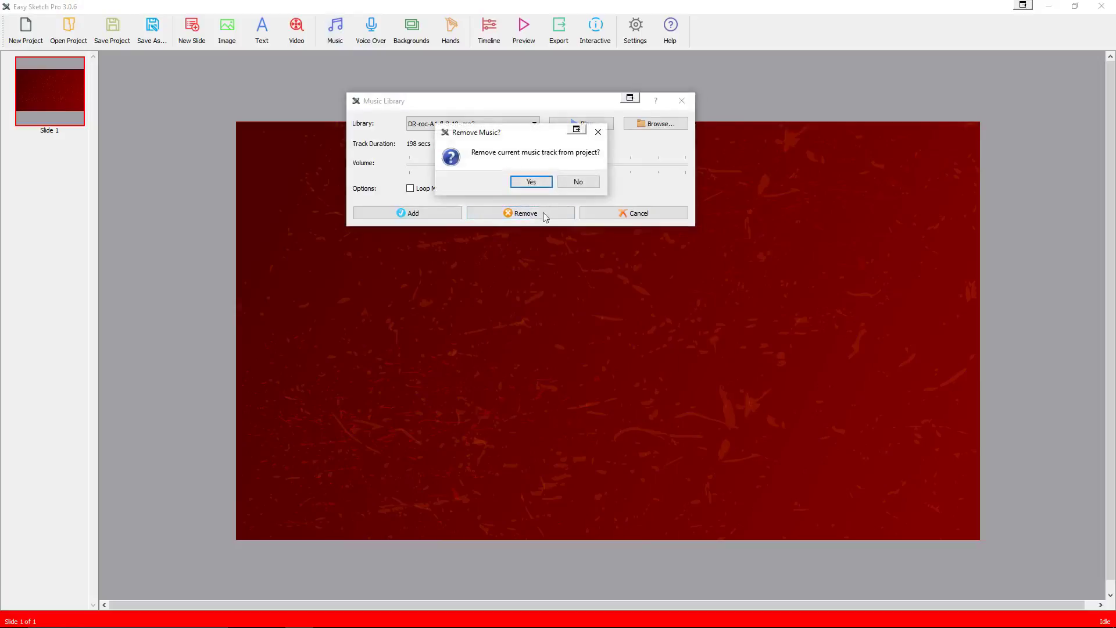
click(581, 182)
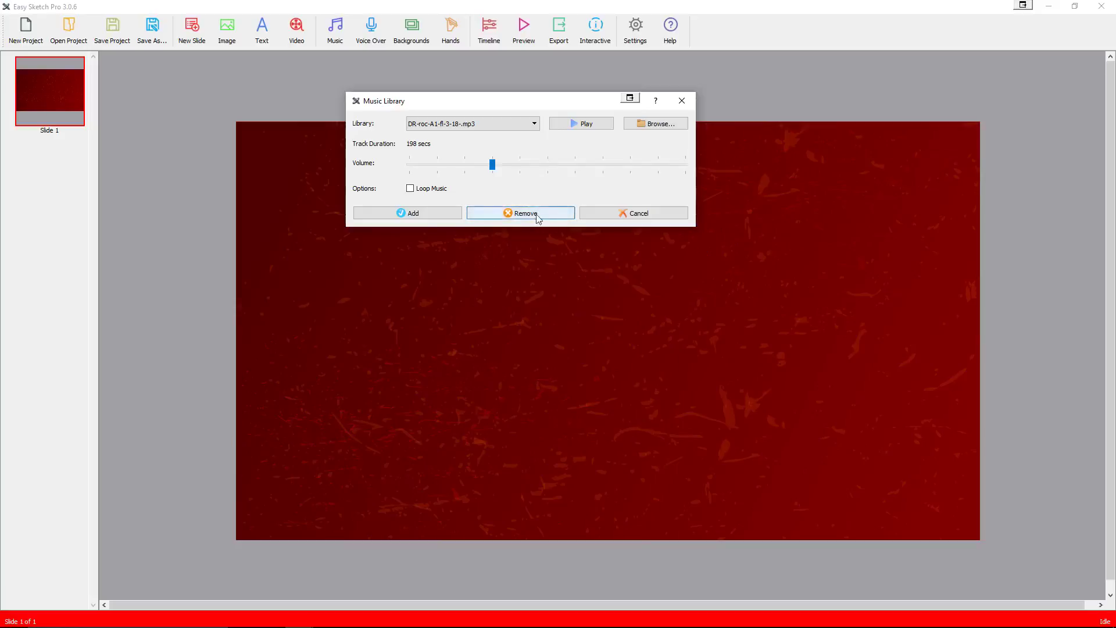
- Close the music library, look over the voice-over recording options and preview the slide
click(684, 103)
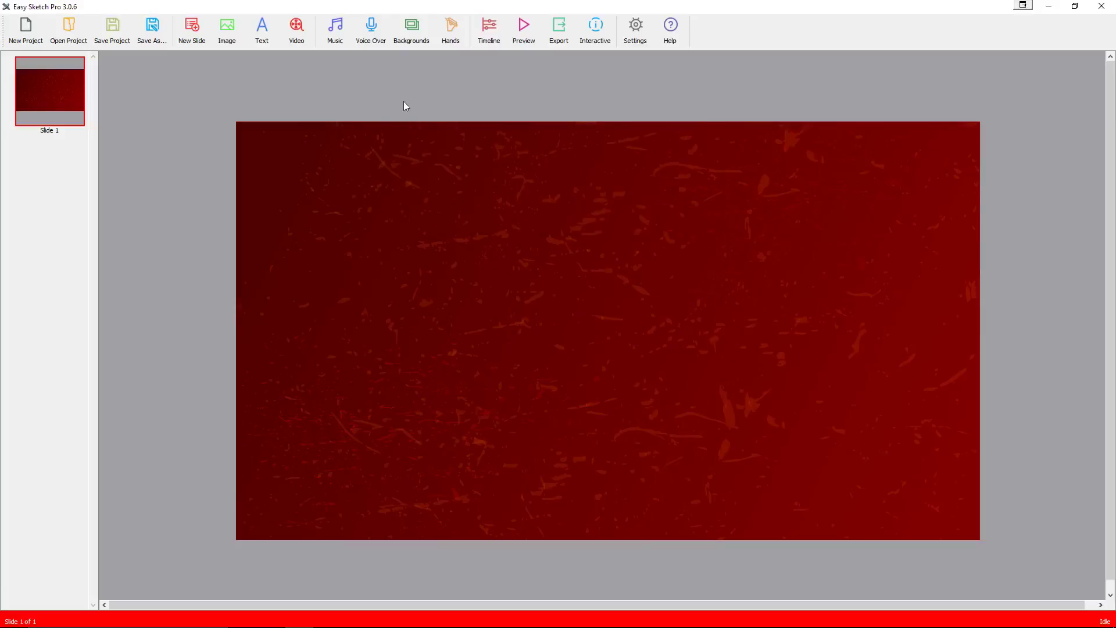
click(370, 35)
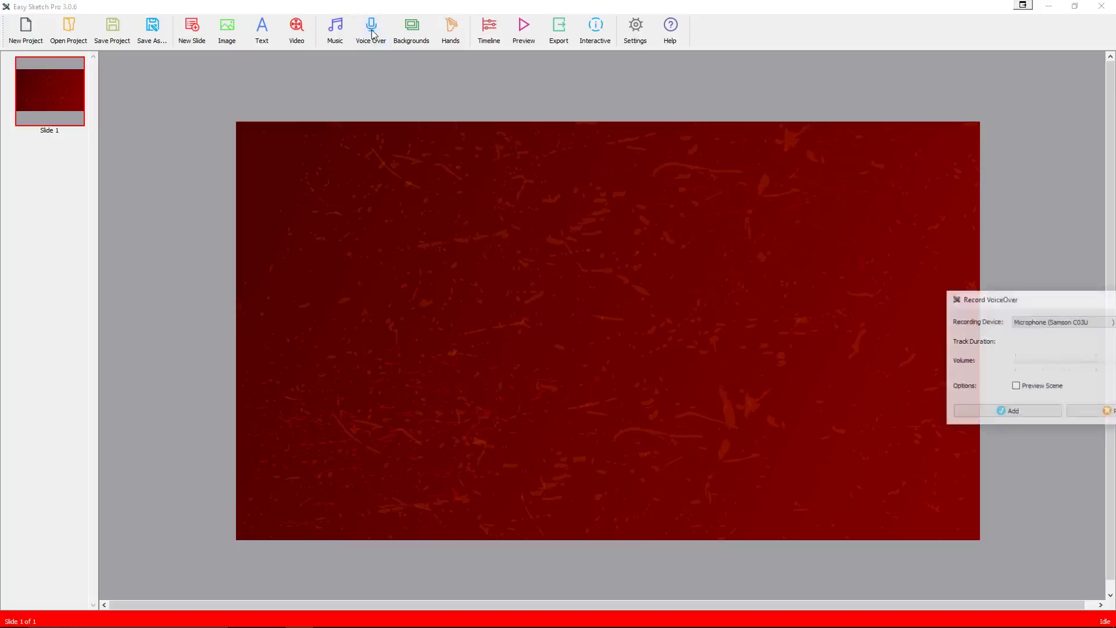
drag(1062, 306, 455, 169)
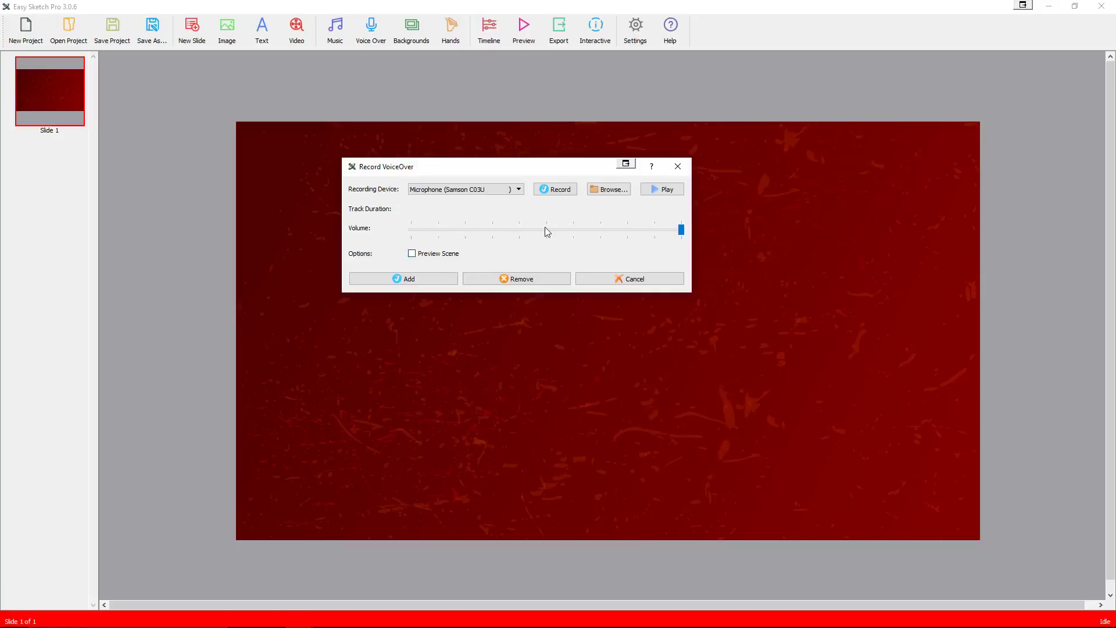
click(416, 279)
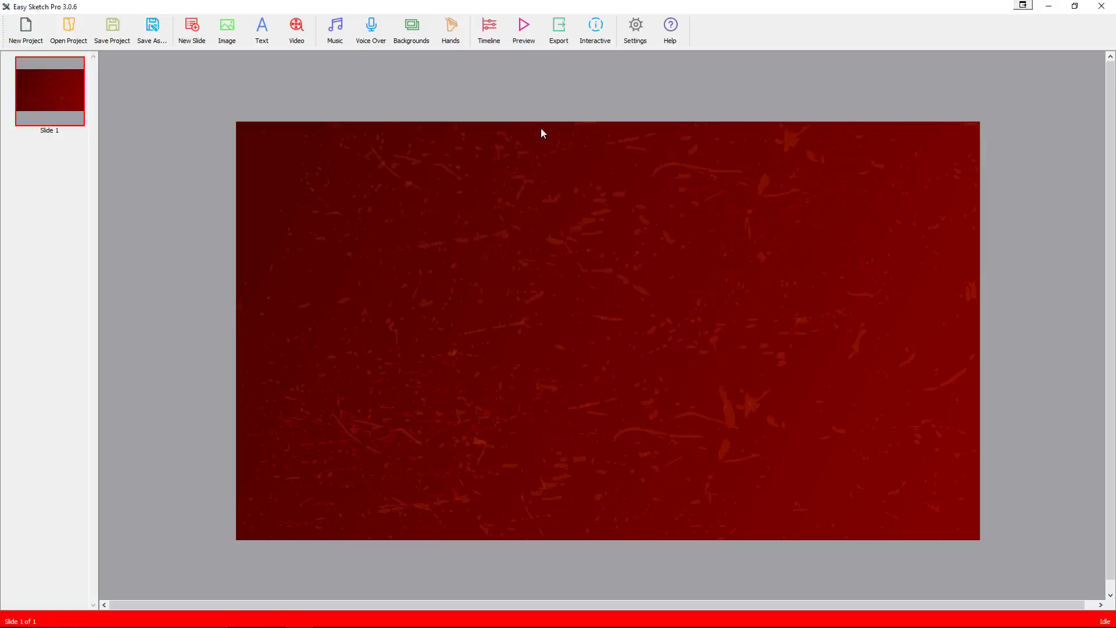
click(524, 29)
- Open the image library and check which image file types can be loaded from the PC
click(226, 30)
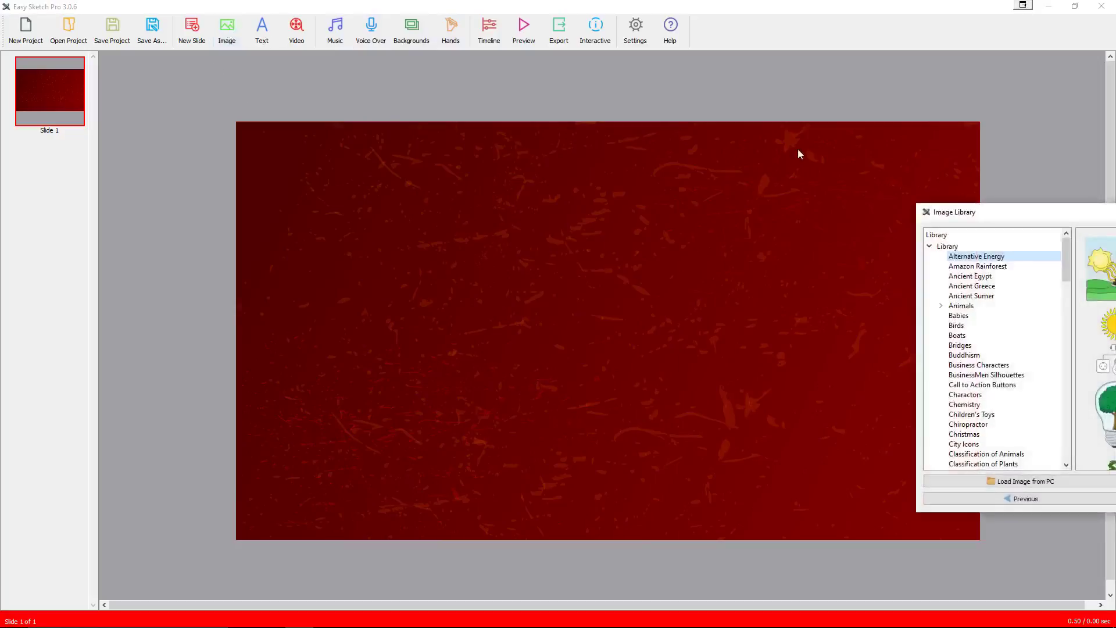
drag(1053, 212, 512, 173)
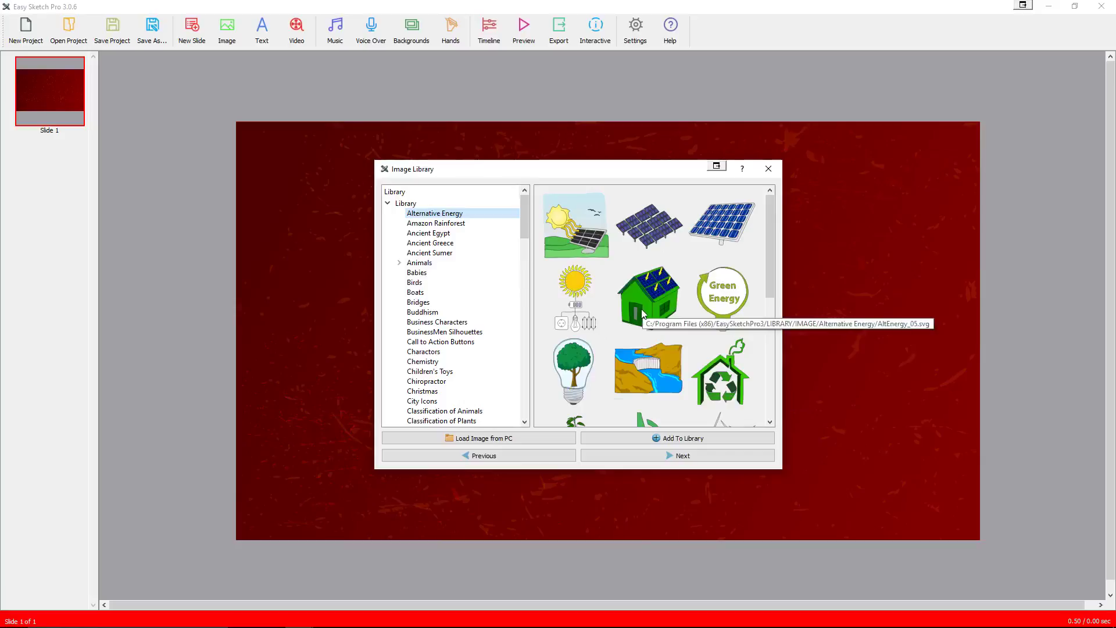
click(498, 442)
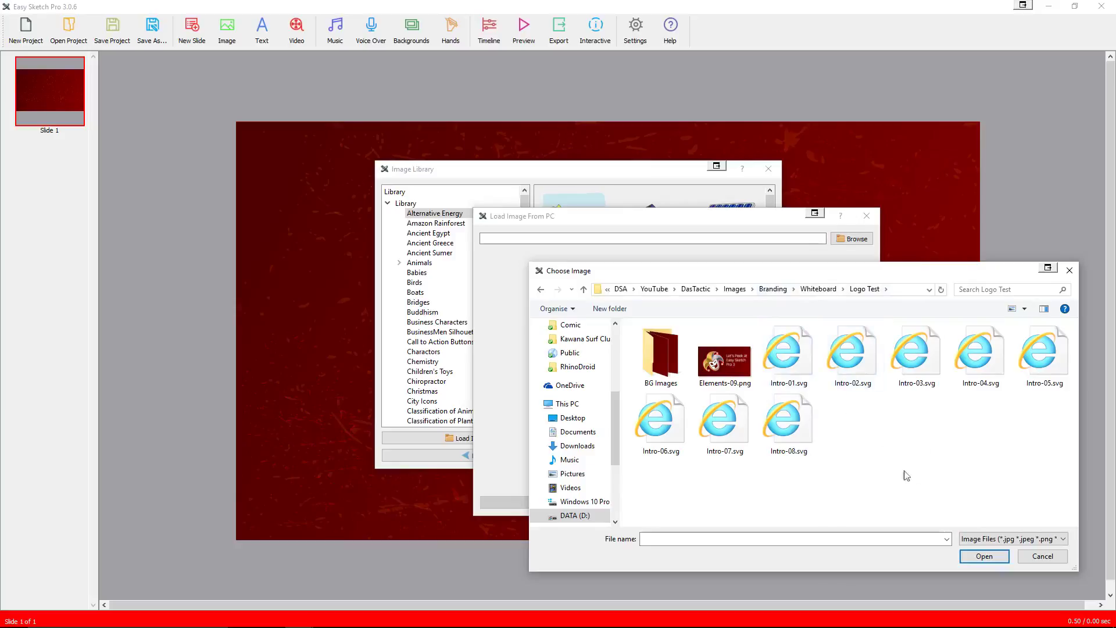
click(1011, 544)
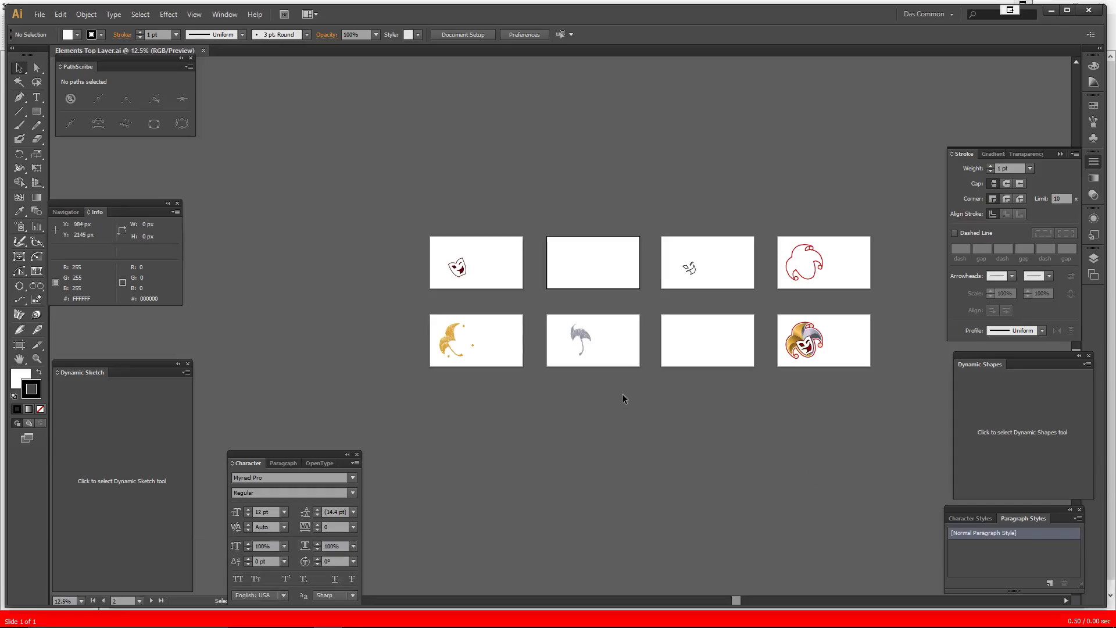
- In Illustrator, examine the sketch artboards of Elements Top Layer.ai in Outline view
key(ctrl+space)
click(741, 344)
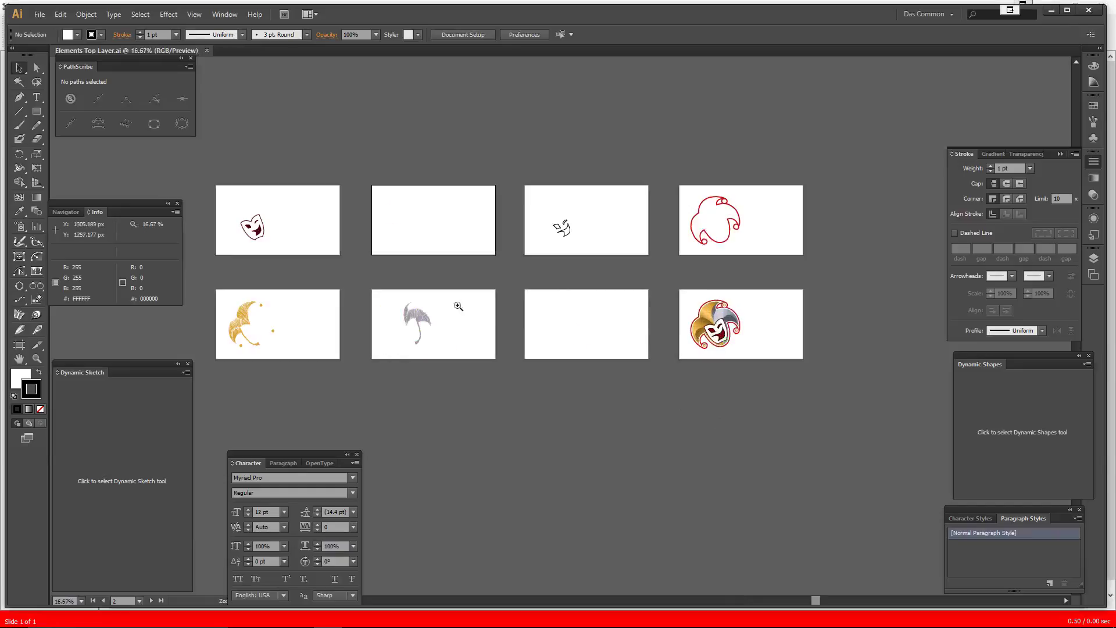
click(328, 189)
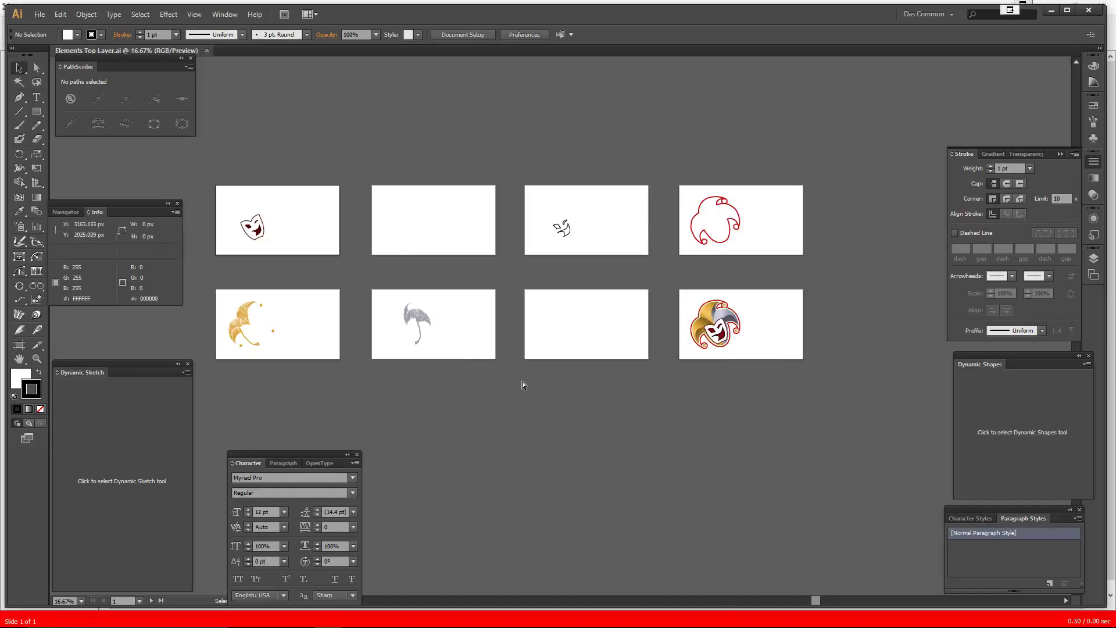
key(ctrl+y)
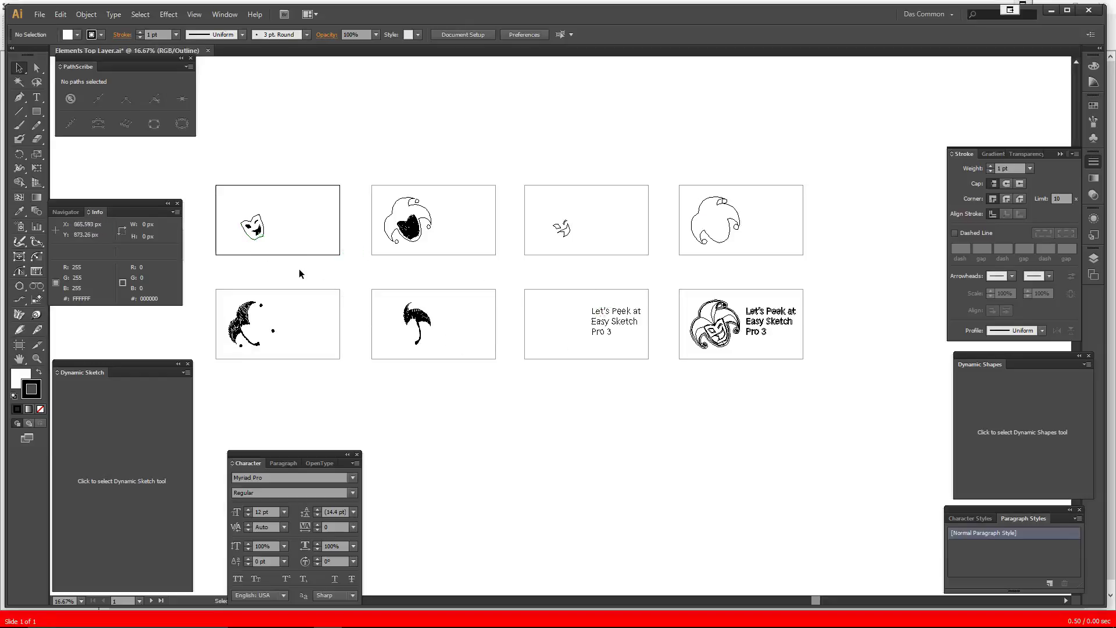
ctrl+click(285, 238)
ctrl+click(530, 301)
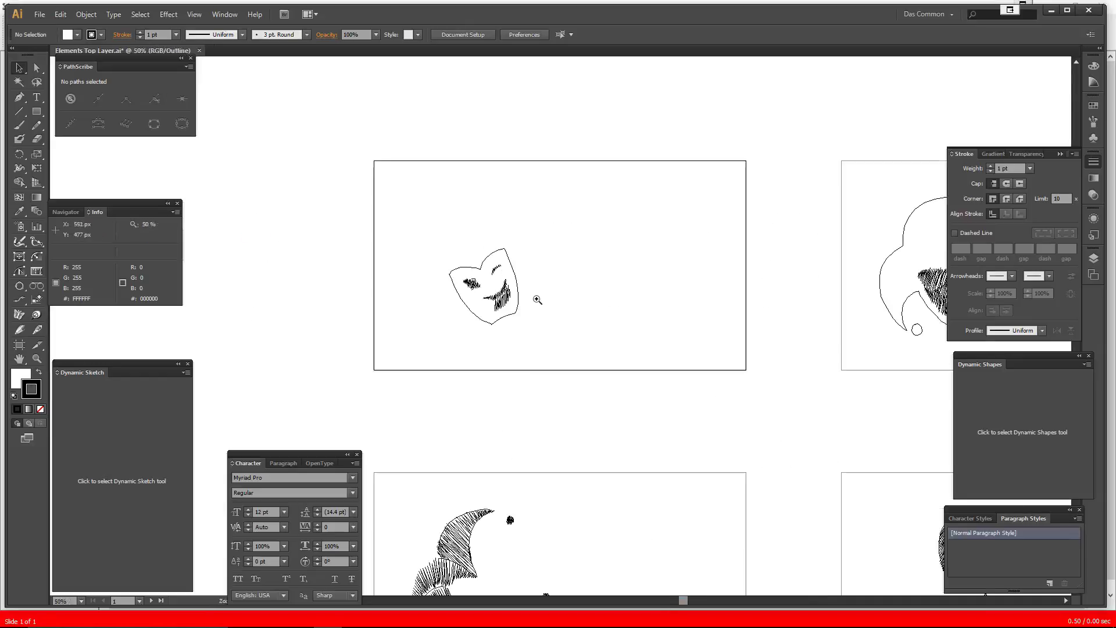
ctrl+alt+click(556, 299)
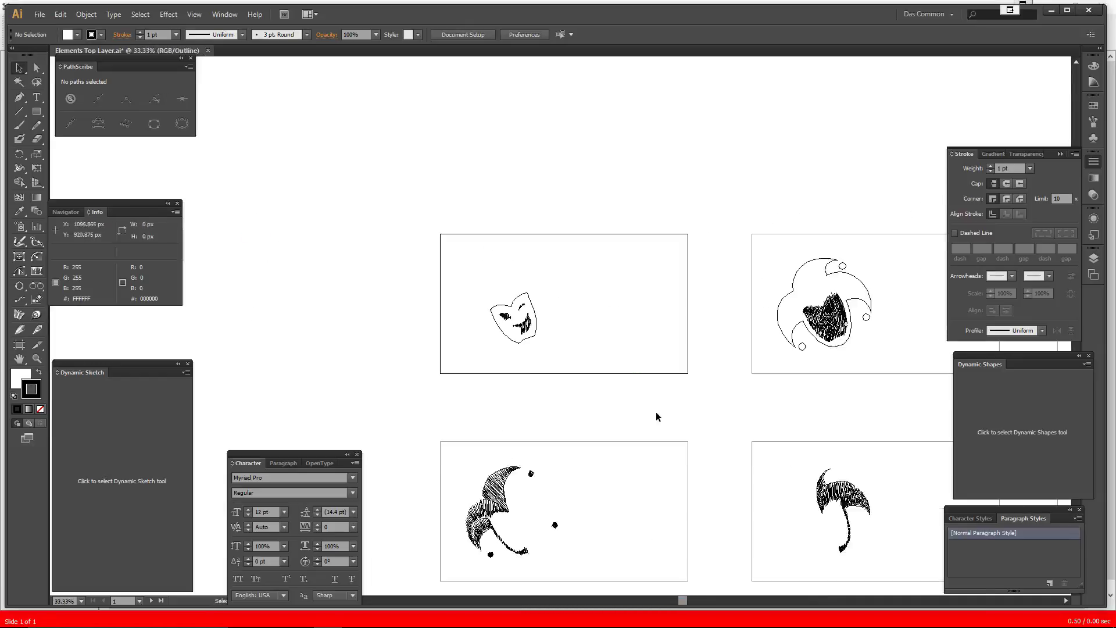
drag(698, 401, 630, 277)
scroll(566, 256, left, 3)
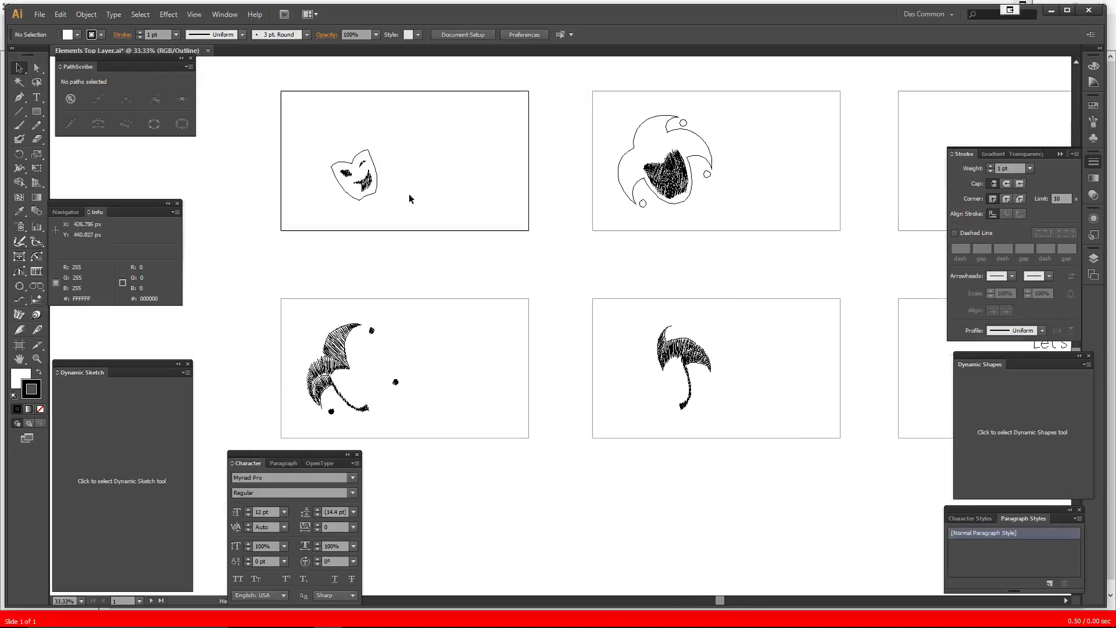
mouse_move(756, 278)
mouse_down()
mouse_move(459, 268)
mouse_move(645, 267)
mouse_up()
drag(724, 276, 555, 227)
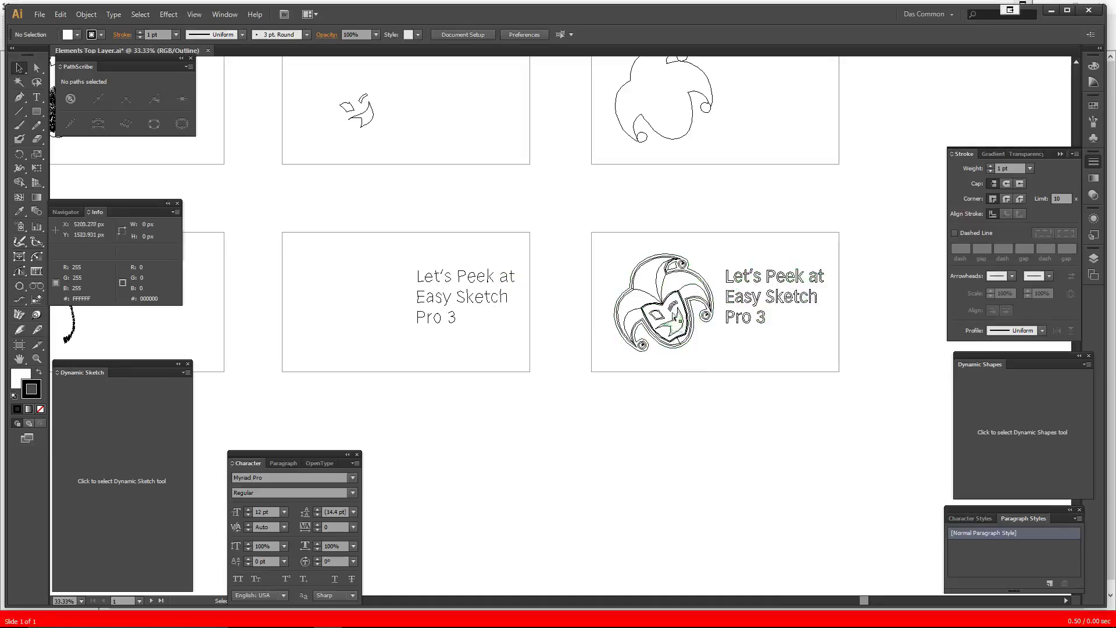
- Inspect the outlined paths of the finished jester logo up close and survey all eight artboards
click(671, 314)
click(546, 318)
click(559, 324)
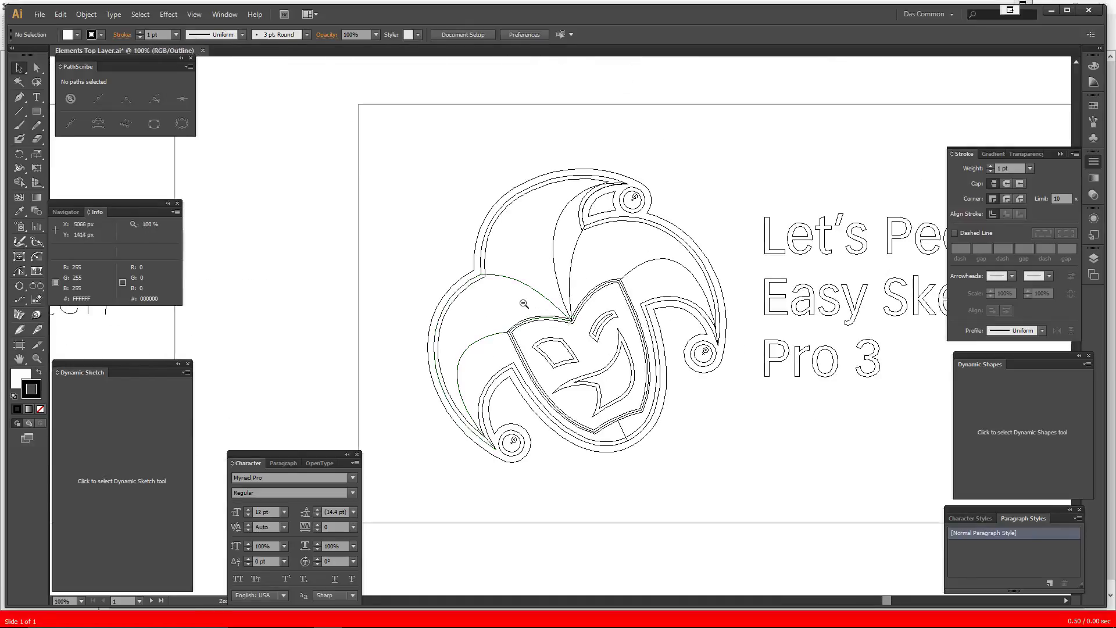
alt+click(515, 325)
alt+click(529, 342)
alt+click(533, 341)
alt+click(540, 330)
alt+click(540, 329)
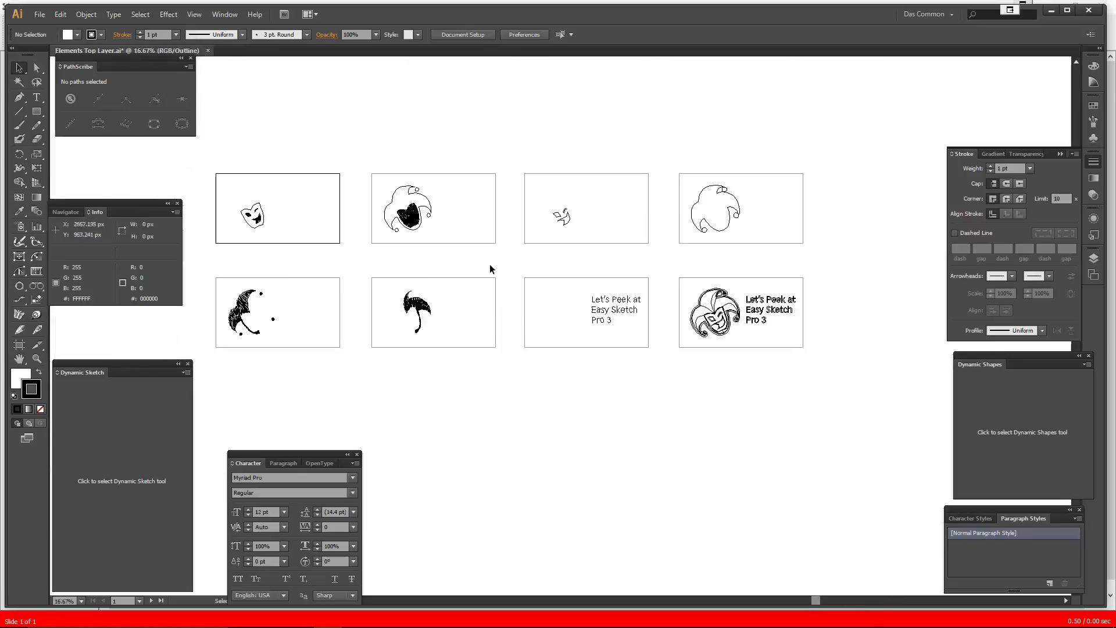
drag(480, 260, 518, 274)
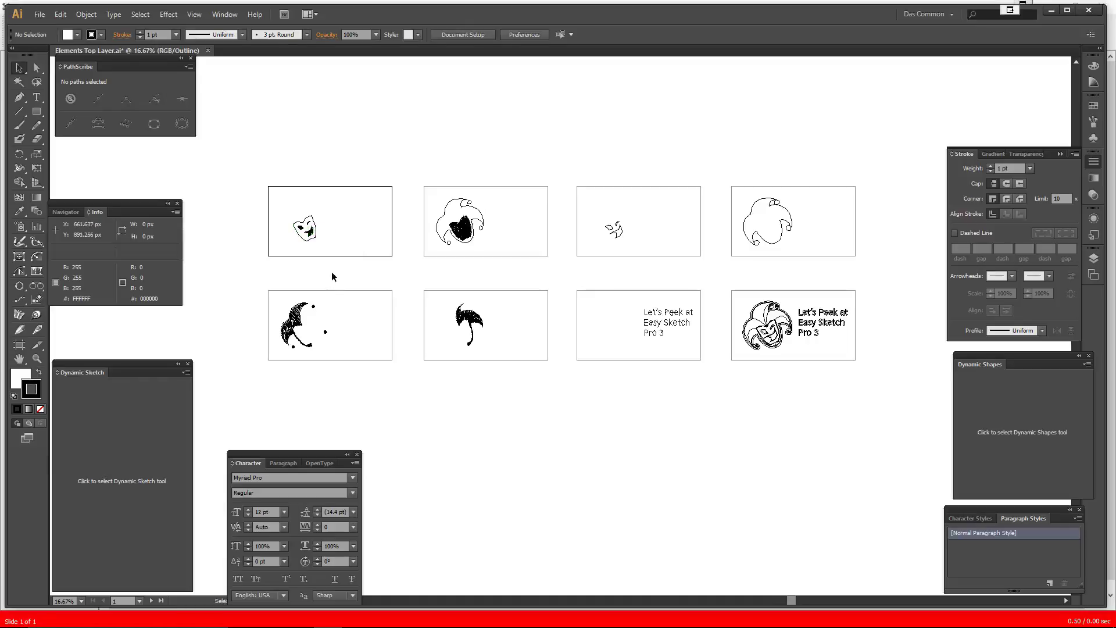
- Return the artwork to Preview view and inspect the scribbled mouth path of the mask on the first artboard
key(ctrl+y)
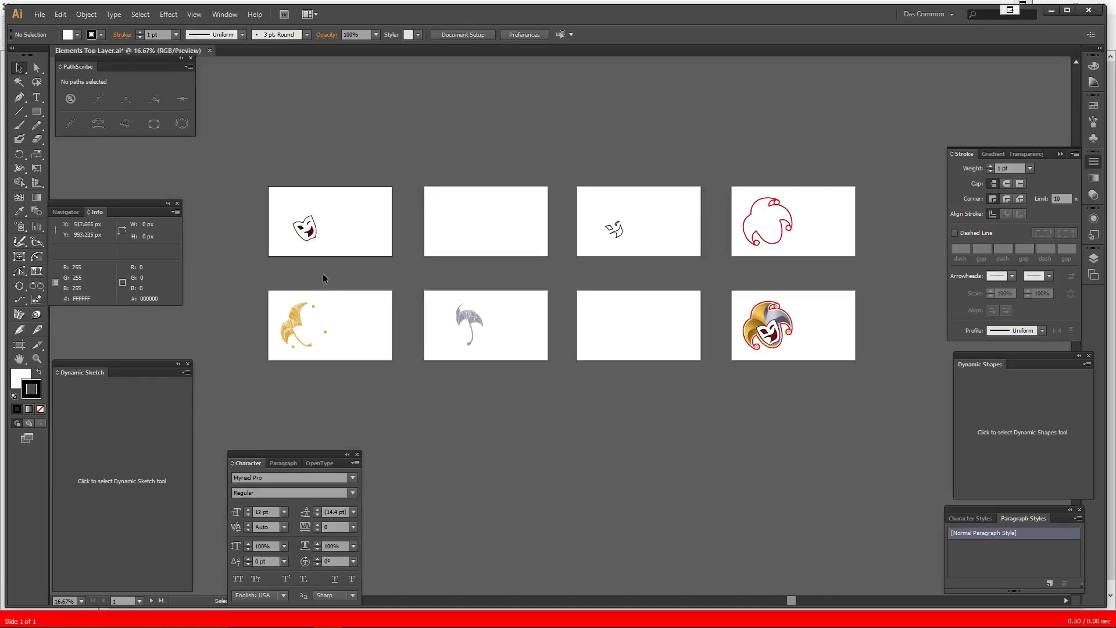
click(313, 236)
click(559, 336)
click(558, 335)
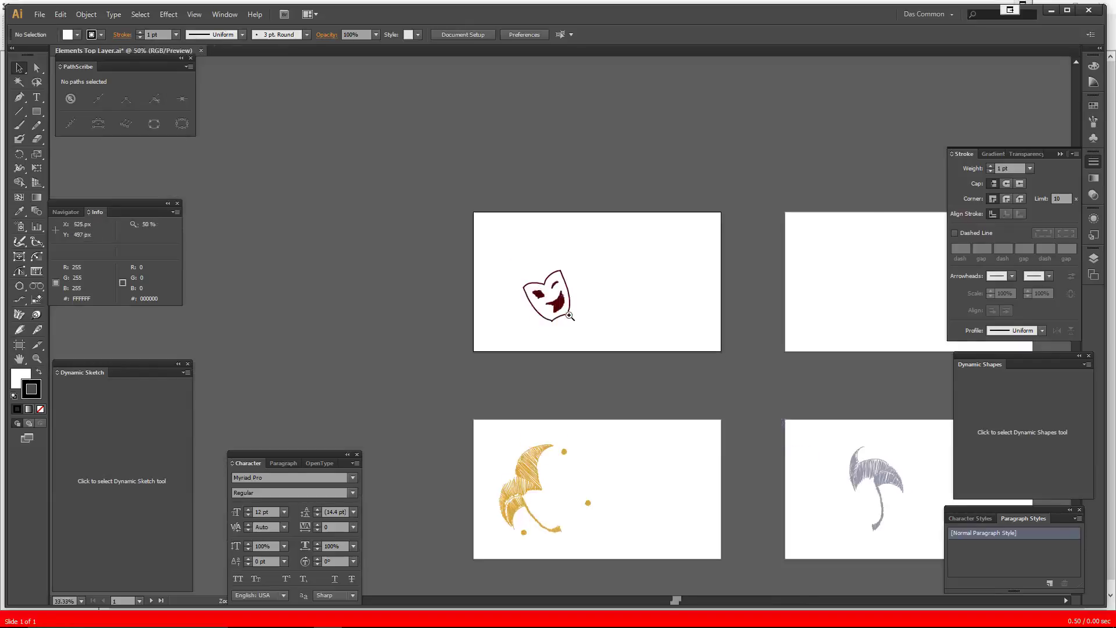
click(557, 331)
click(552, 329)
click(548, 327)
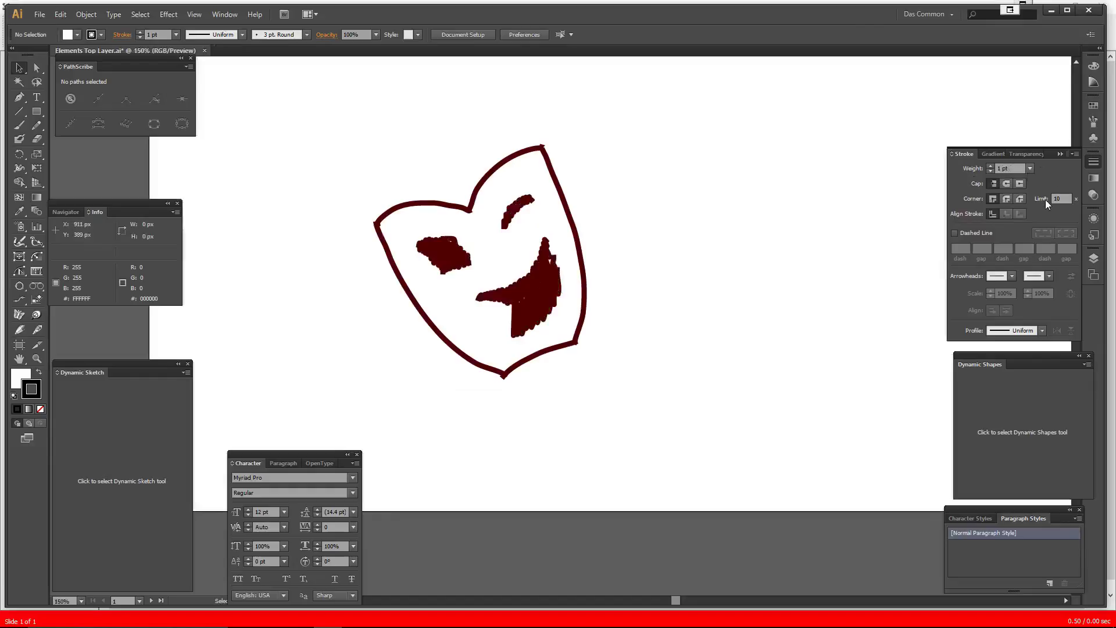
click(555, 291)
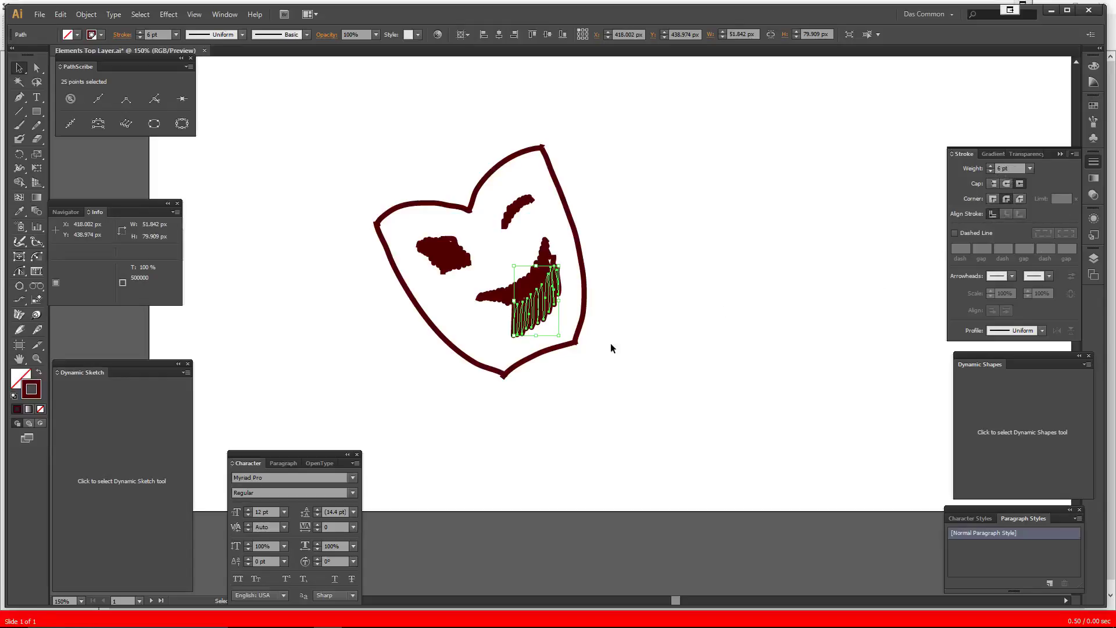
click(602, 422)
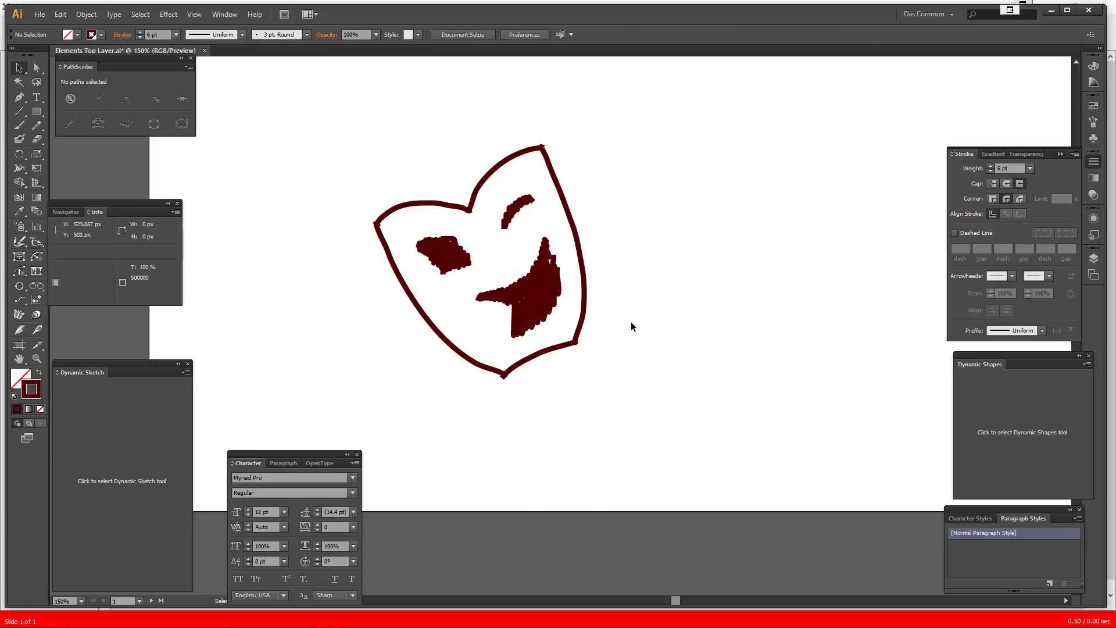
- Survey the full set of artboards in Preview view and show the document's layers
alt+click(604, 337)
alt+click(581, 340)
alt+click(580, 347)
alt+click(608, 363)
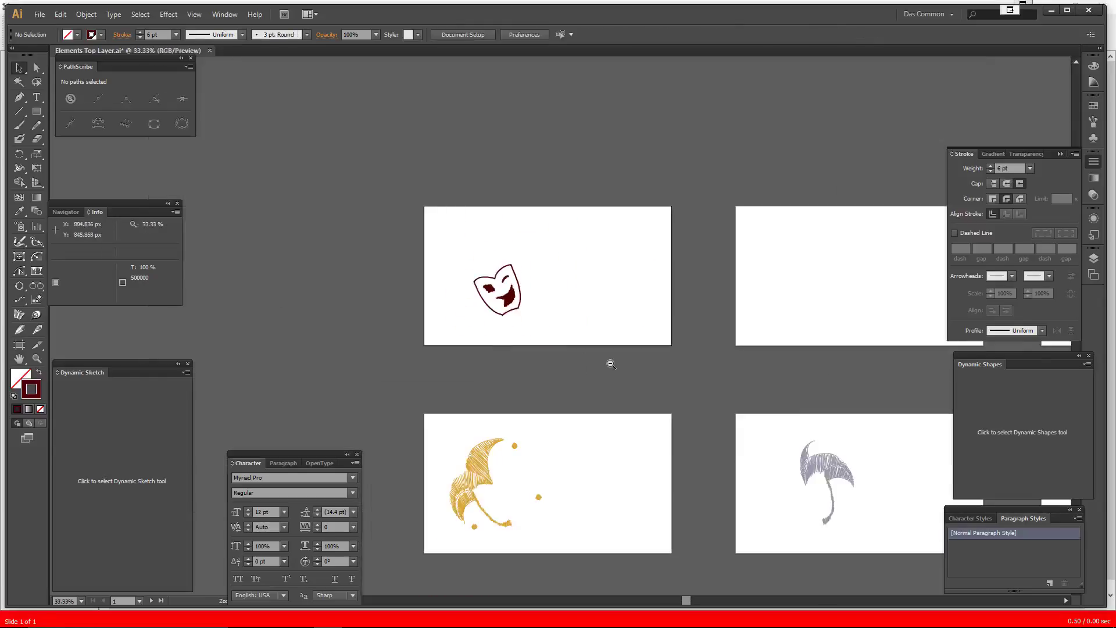
alt+click(616, 360)
alt+click(607, 327)
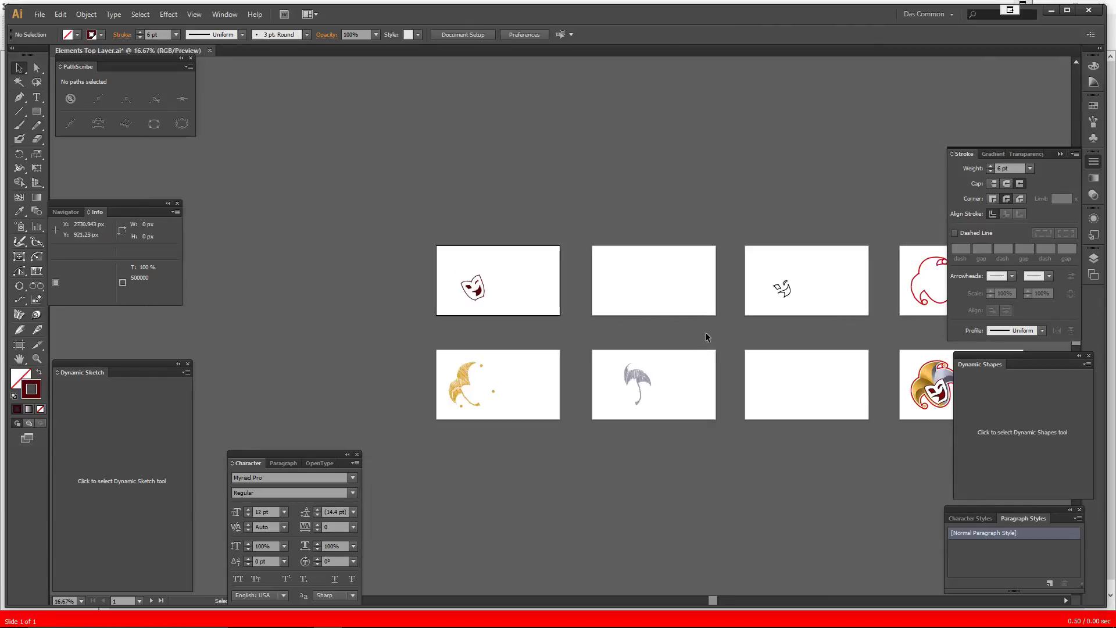
drag(665, 309, 605, 286)
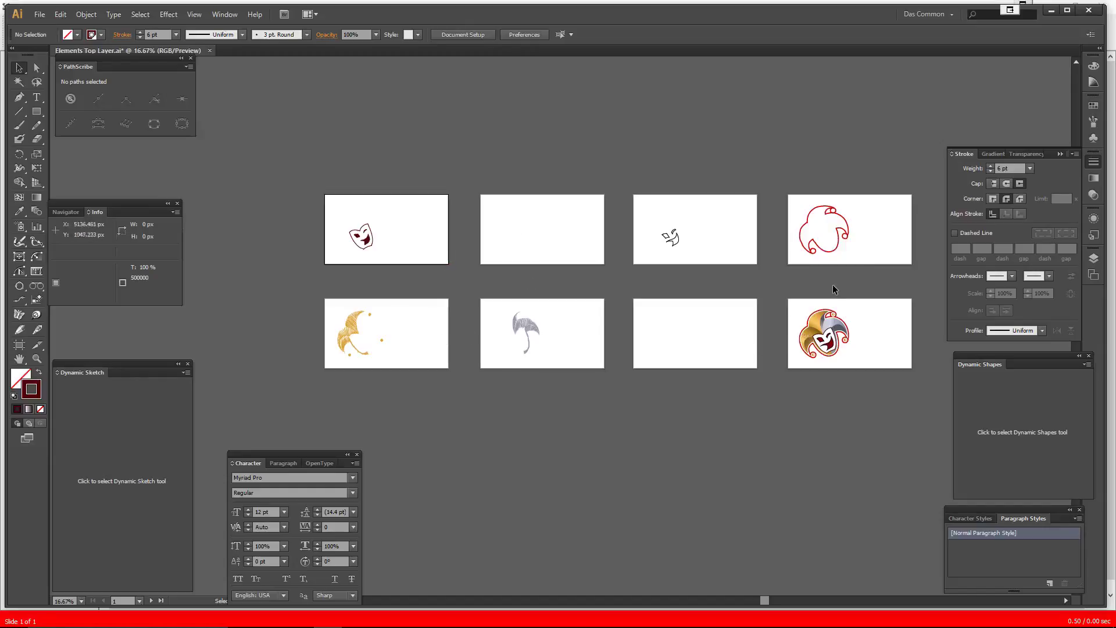
click(1093, 259)
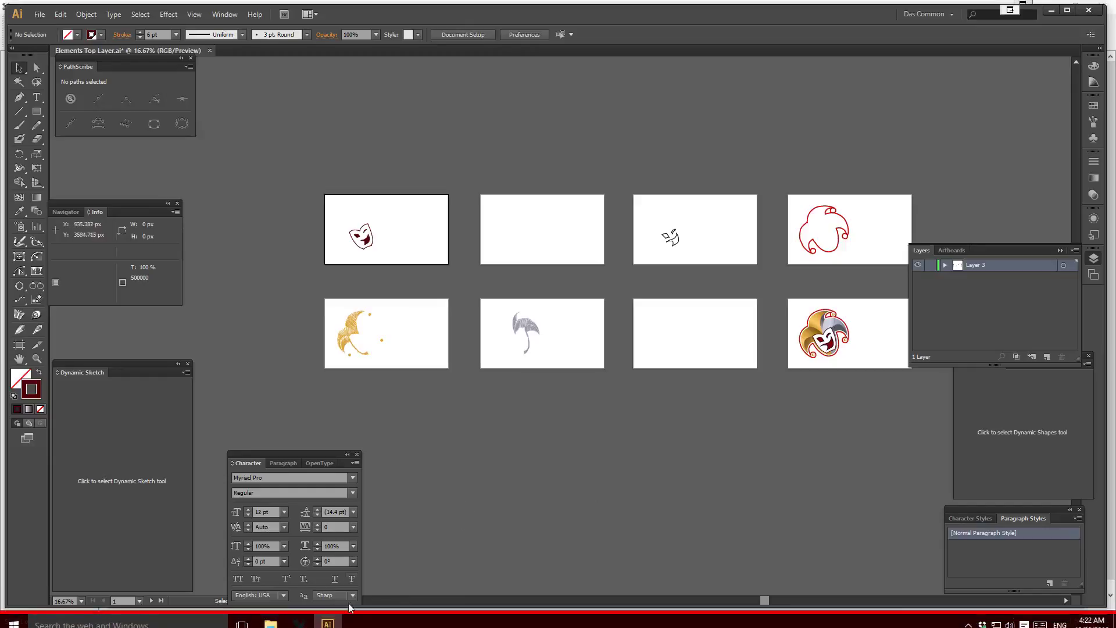
- Switch back to Easy Sketch Pro and bring its file chooser for loading an image from the PC to the front
click(298, 616)
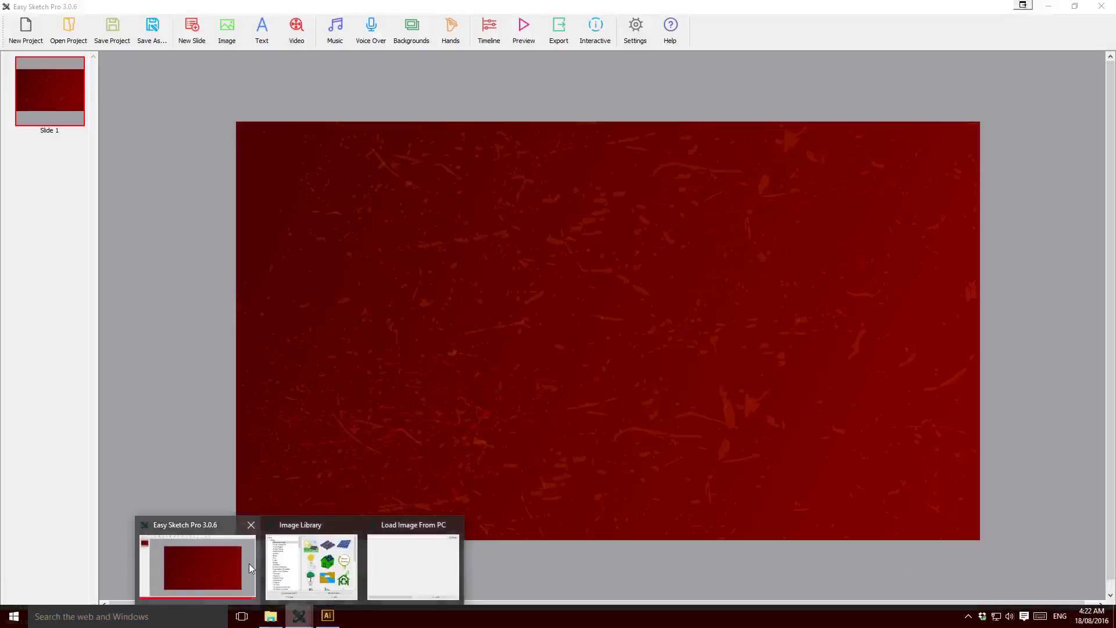
click(249, 563)
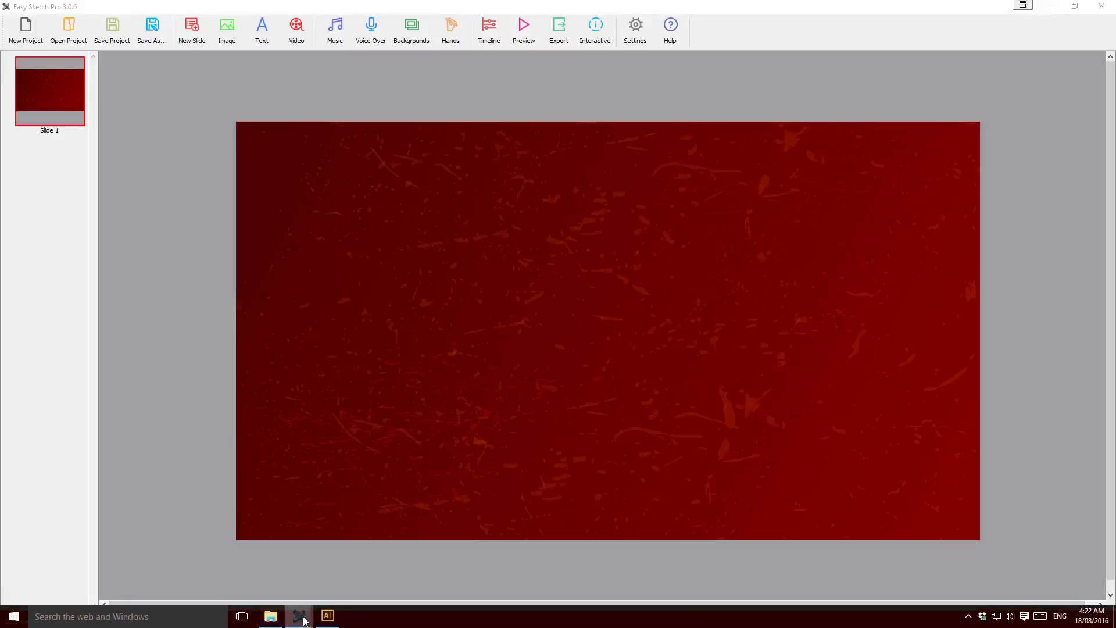
mouse_move(299, 612)
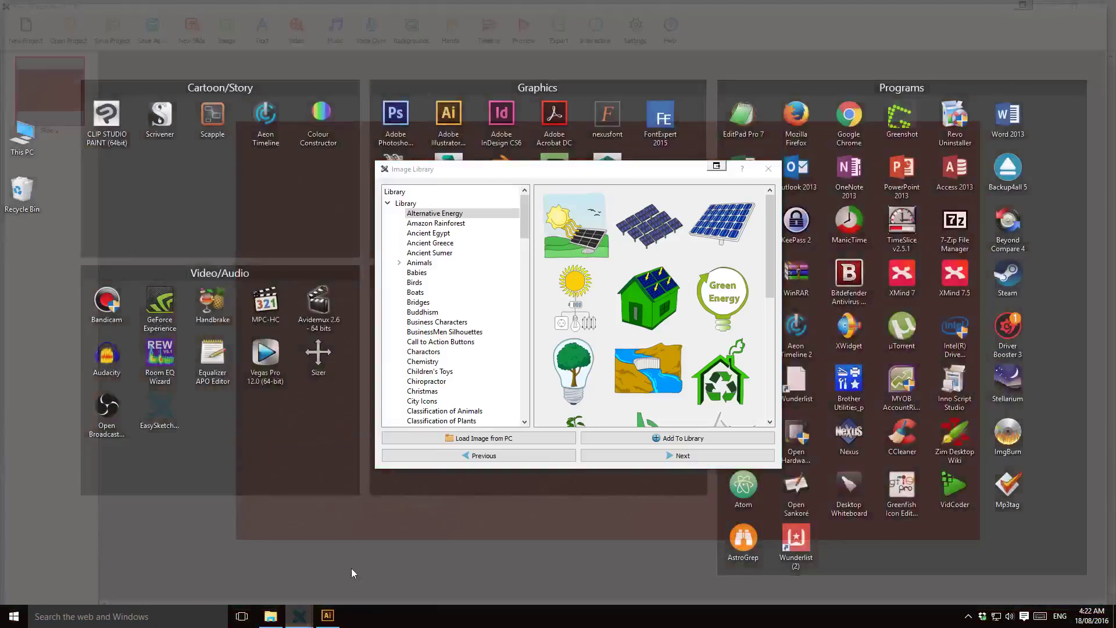
click(351, 567)
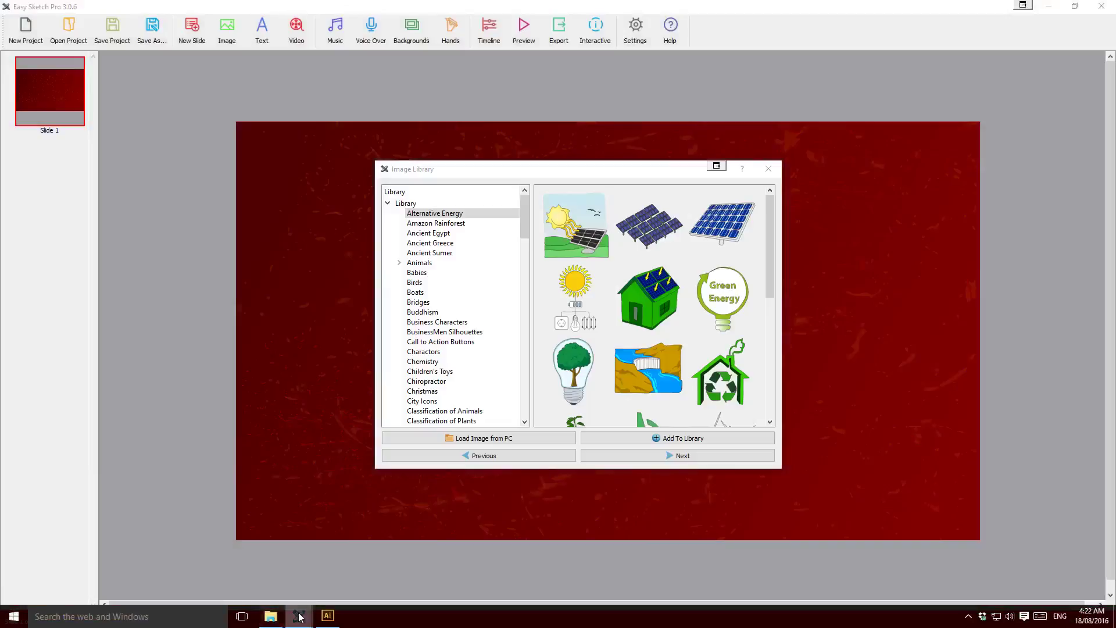
mouse_move(299, 615)
click(407, 573)
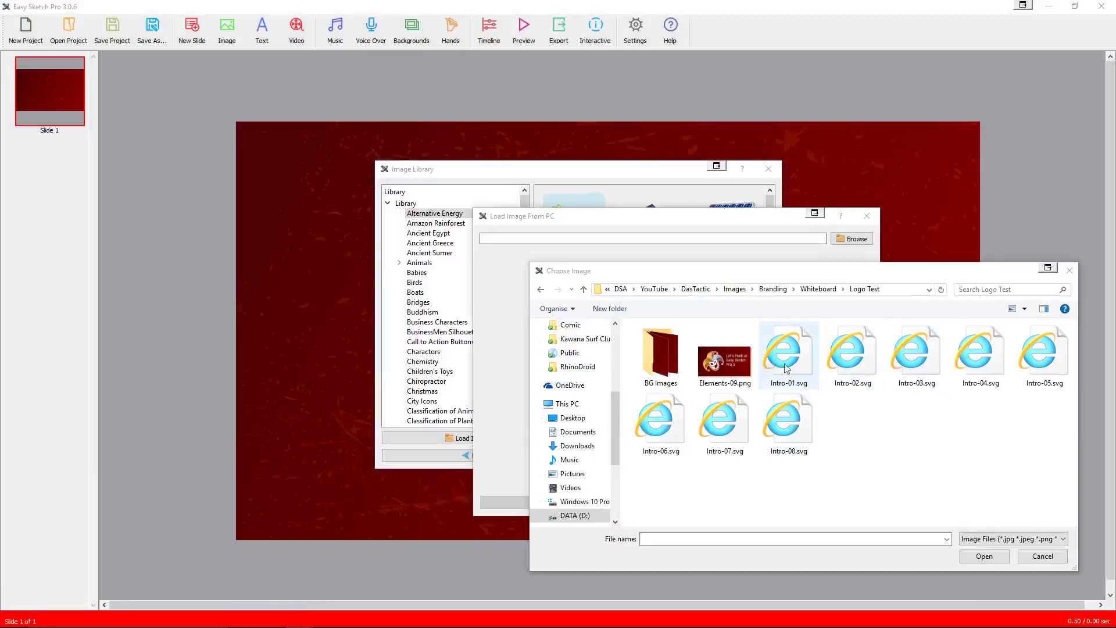
- Cancel loading an image from the PC and look through the image library's category list
click(1070, 272)
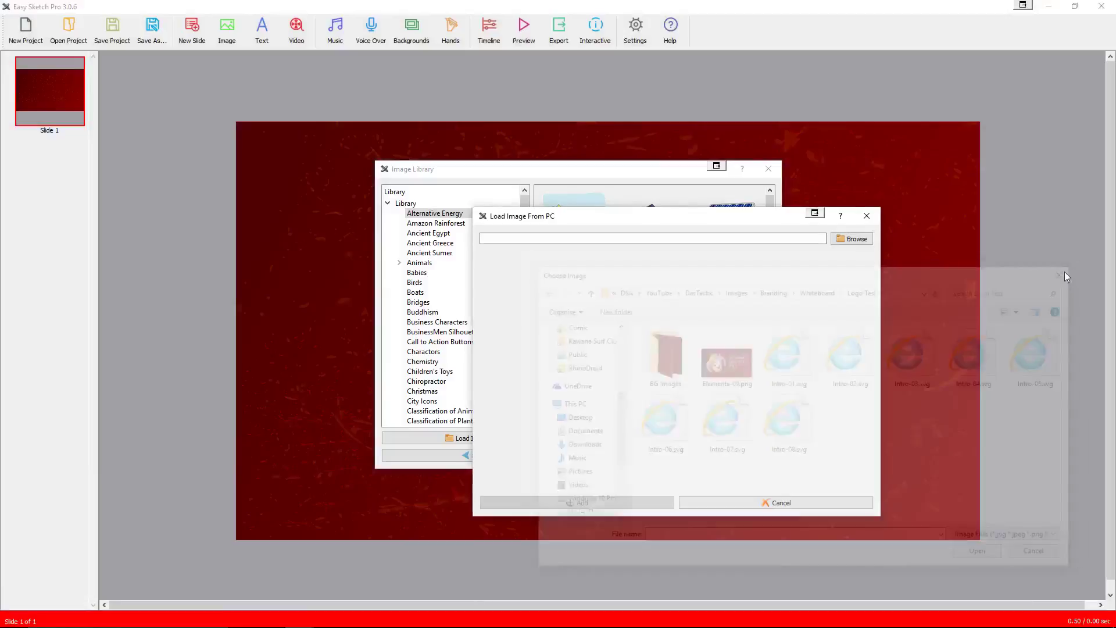
click(865, 217)
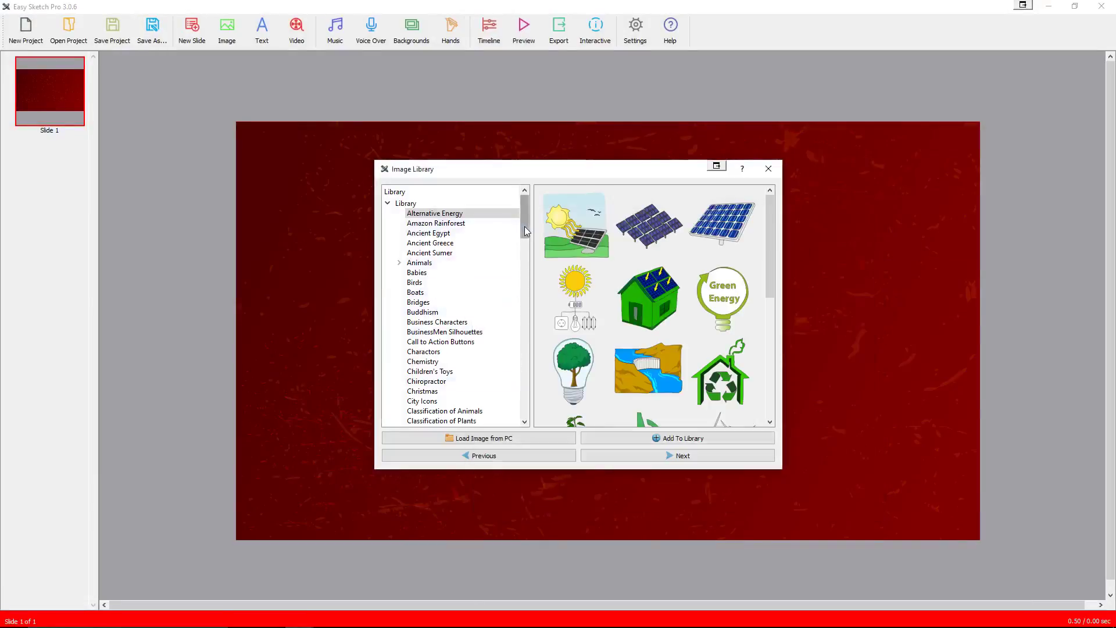
mouse_move(524, 226)
mouse_down()
mouse_move(517, 284)
mouse_move(530, 220)
mouse_move(533, 232)
mouse_up()
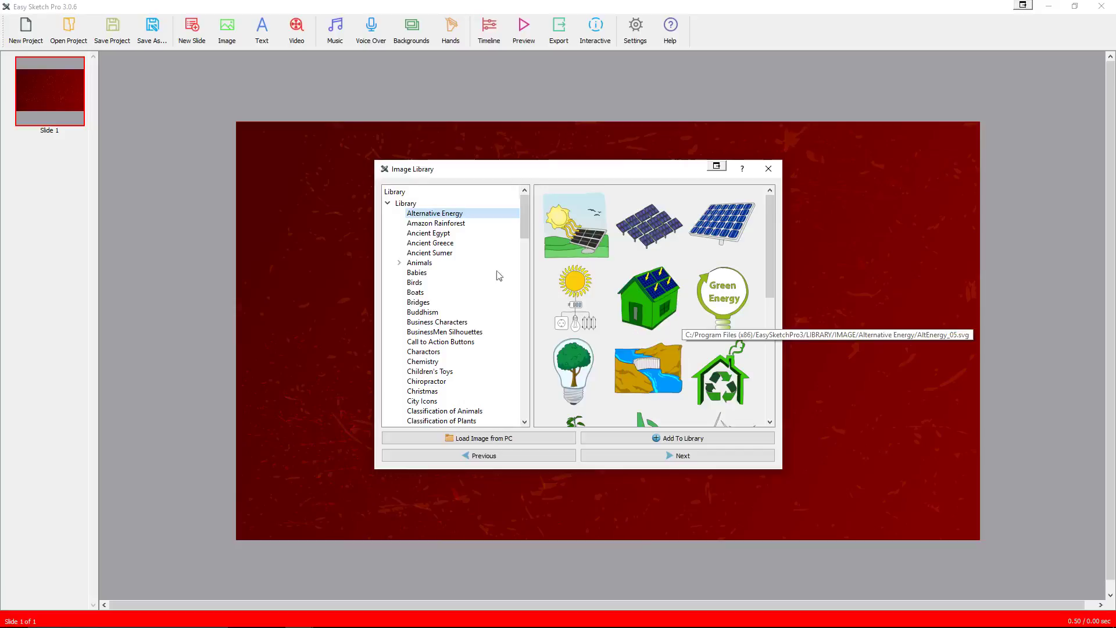
- Look through the library categories down to Logo Test and check the folder chooser for adding images to the library
drag(523, 219, 528, 307)
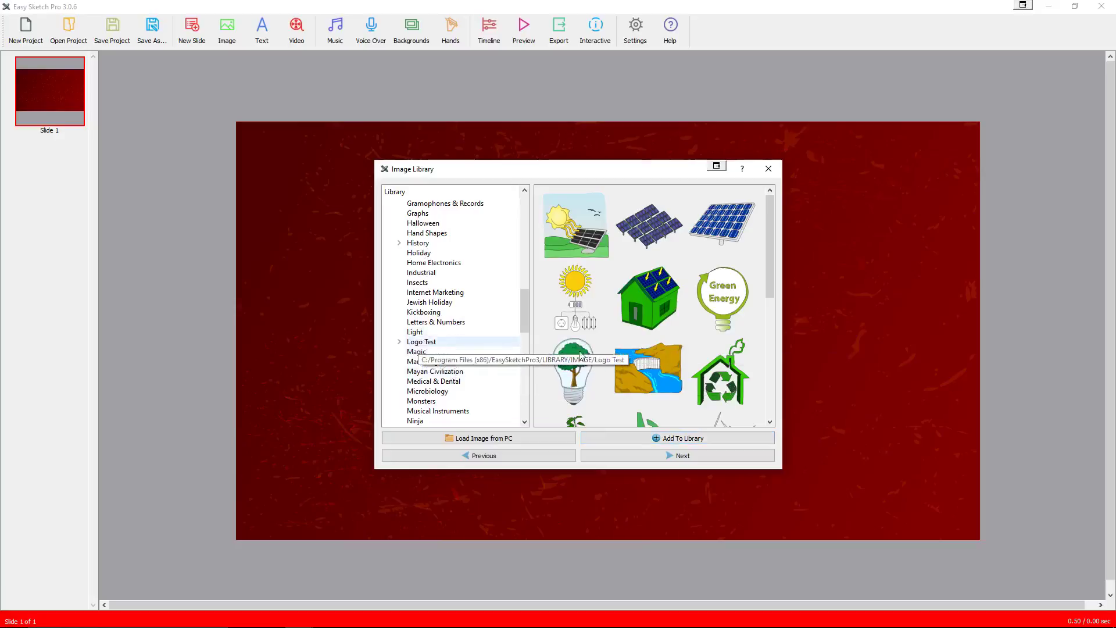
click(669, 442)
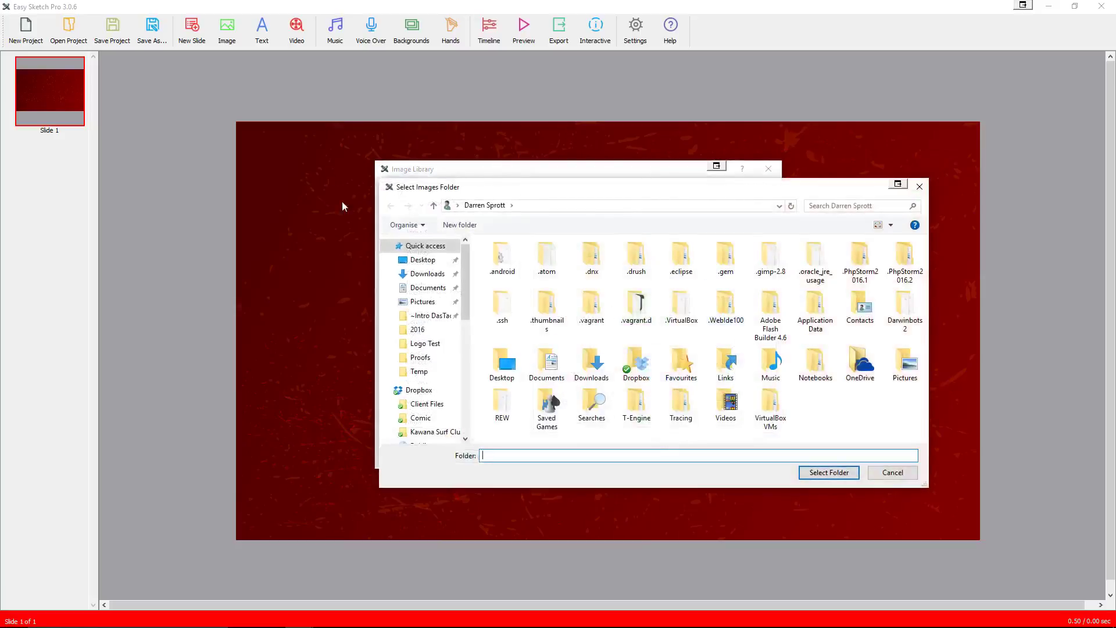
click(919, 186)
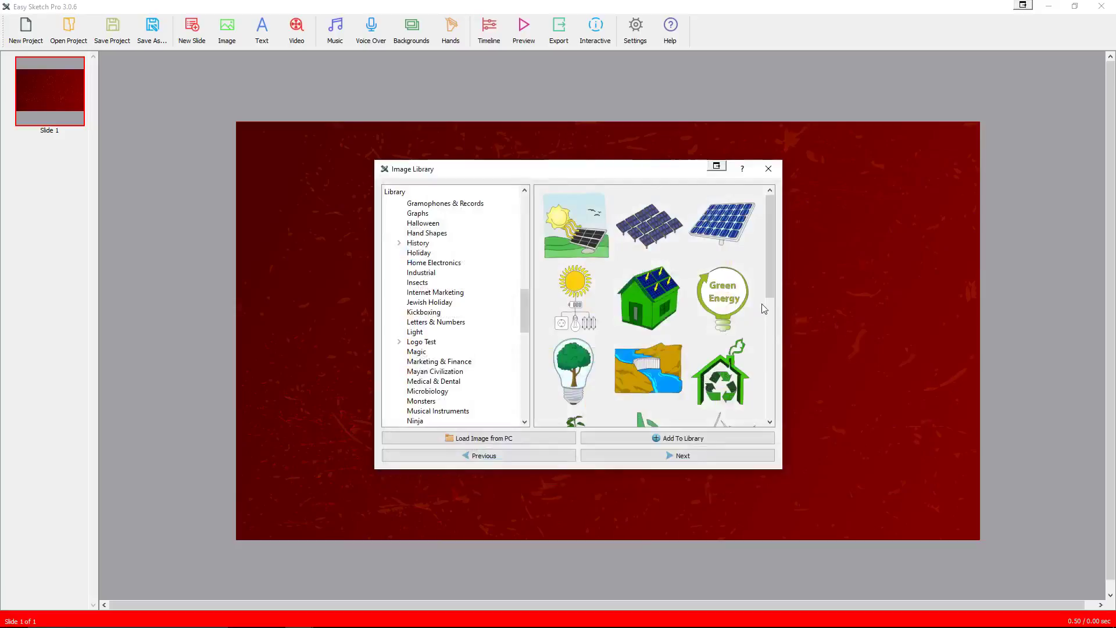
- Add the DasTactic folder inside Whiteboard > Logo Test to the image library
click(431, 303)
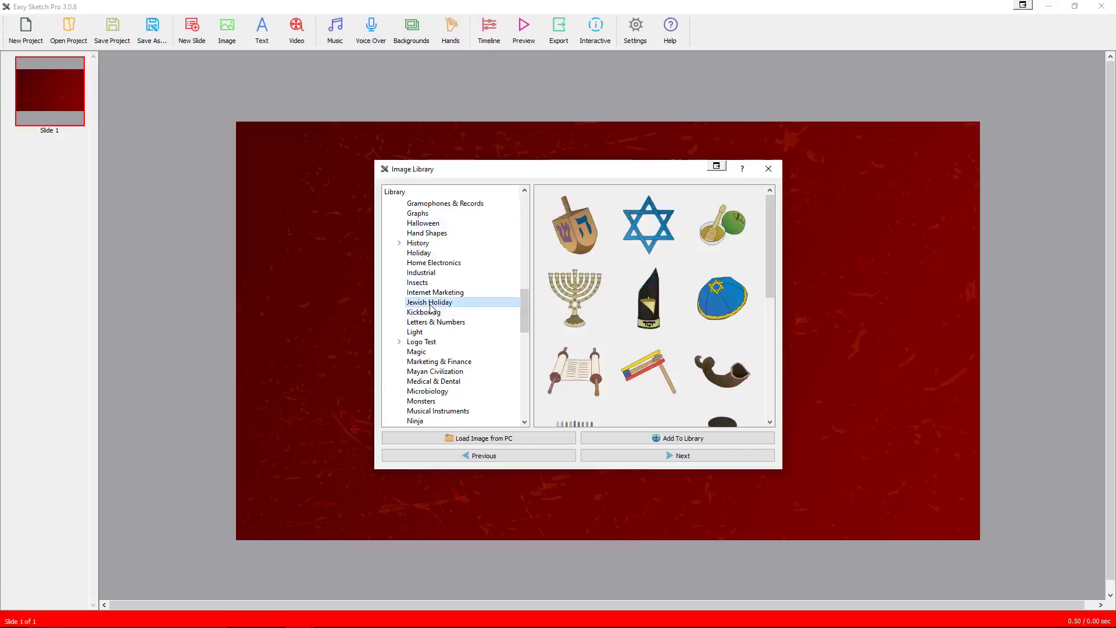
click(445, 273)
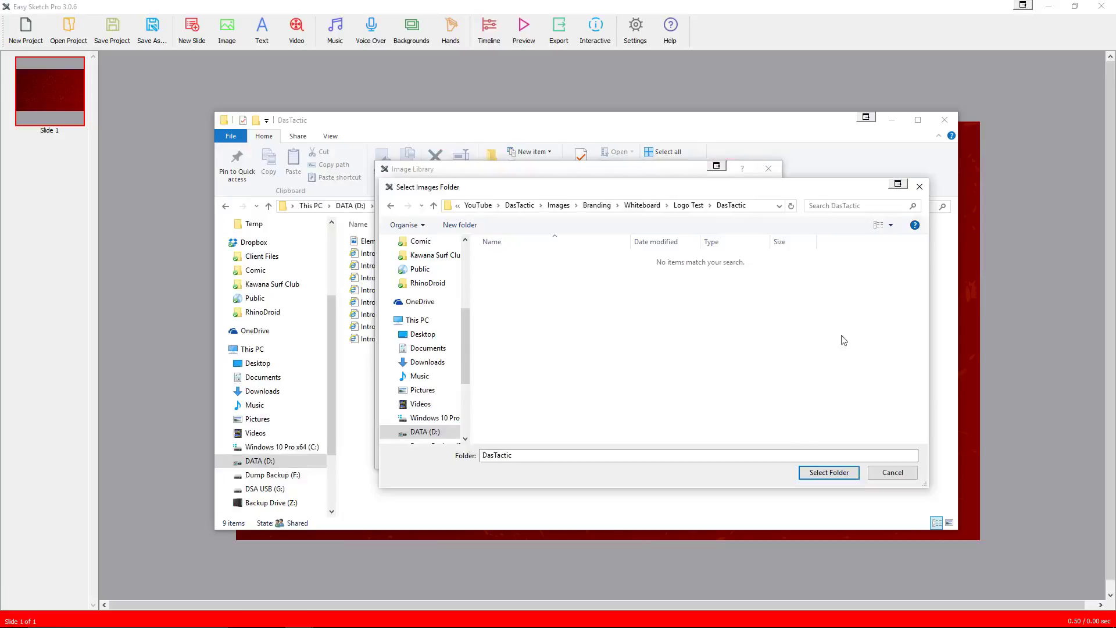
click(830, 473)
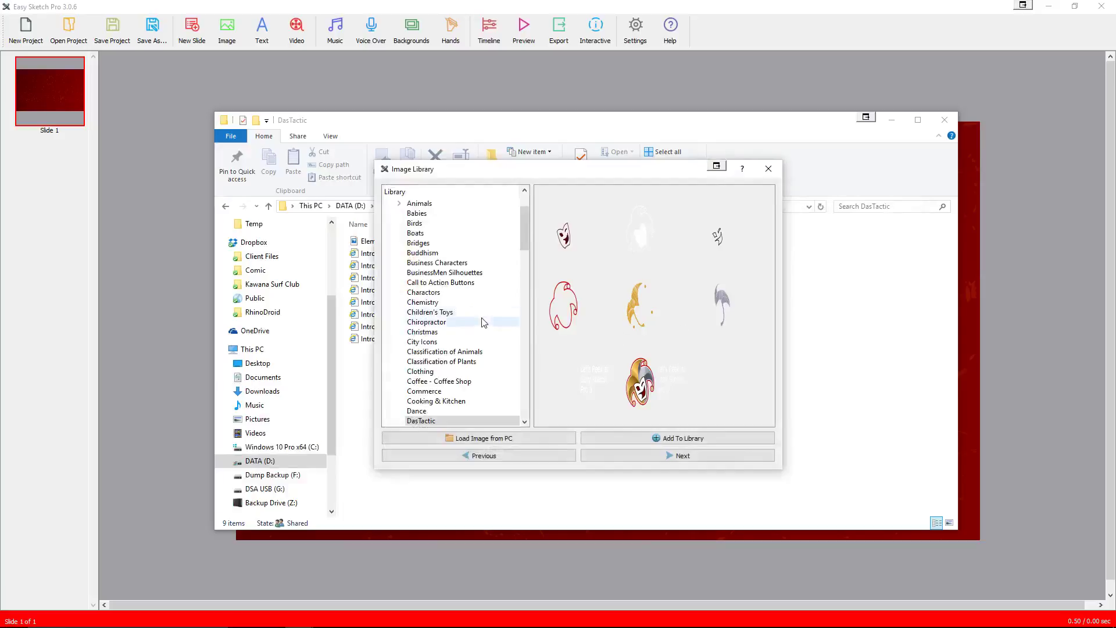
- Look through the library categories and examine the images in Logo Test and its BG Images subcategory
scroll(525, 250, down, 1)
scroll(527, 255, down, 6)
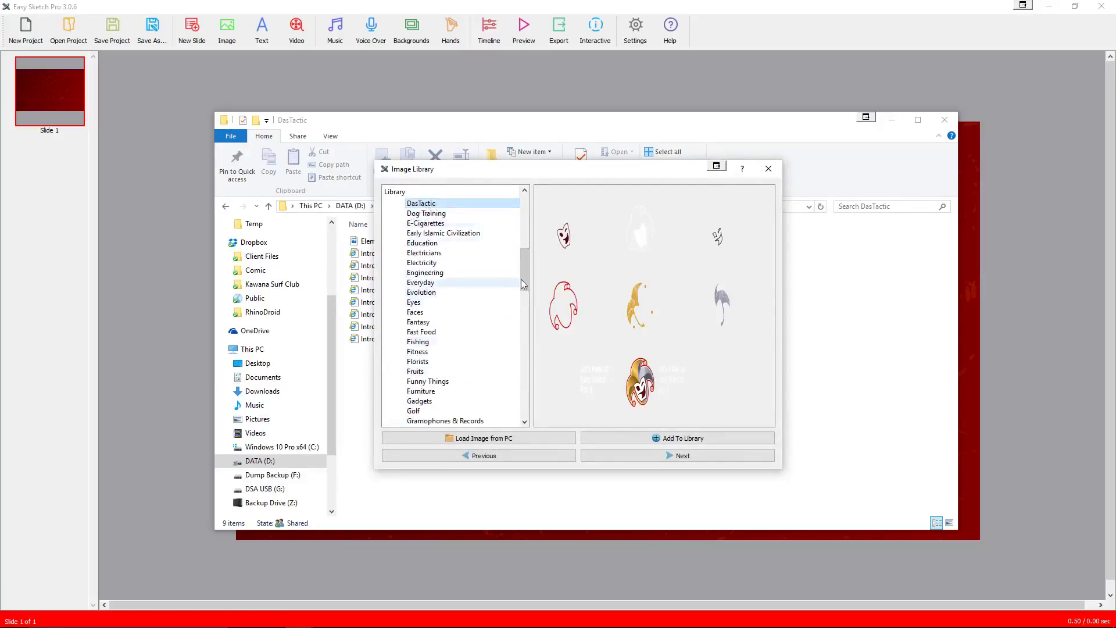
scroll(524, 269, up, 1)
scroll(521, 301, down, 7)
scroll(520, 328, up, 2)
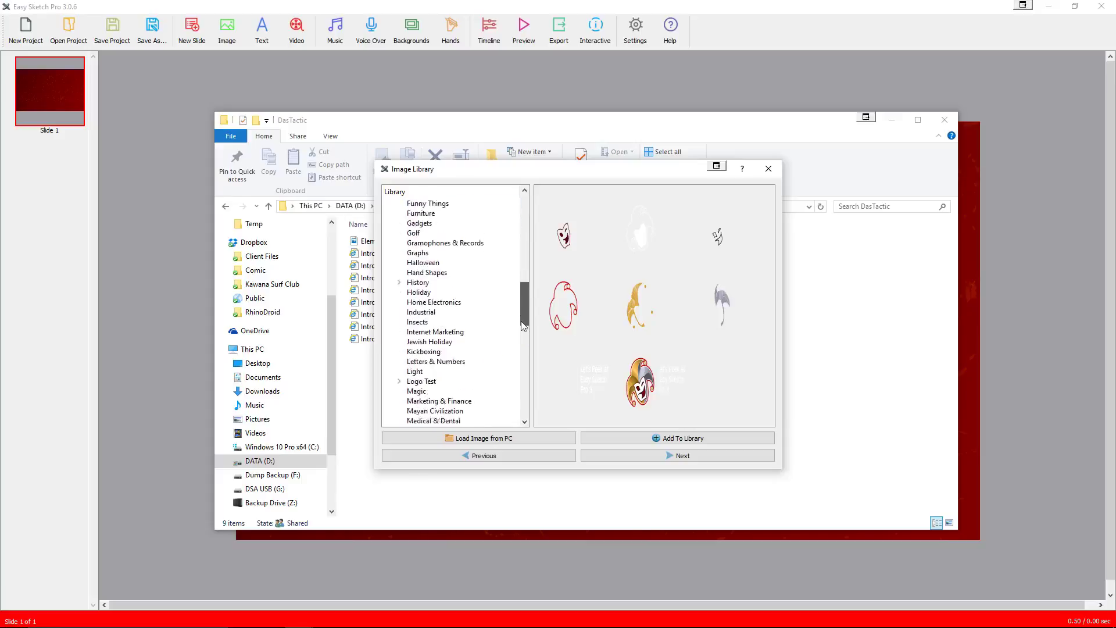
scroll(465, 337, down, 2)
click(399, 342)
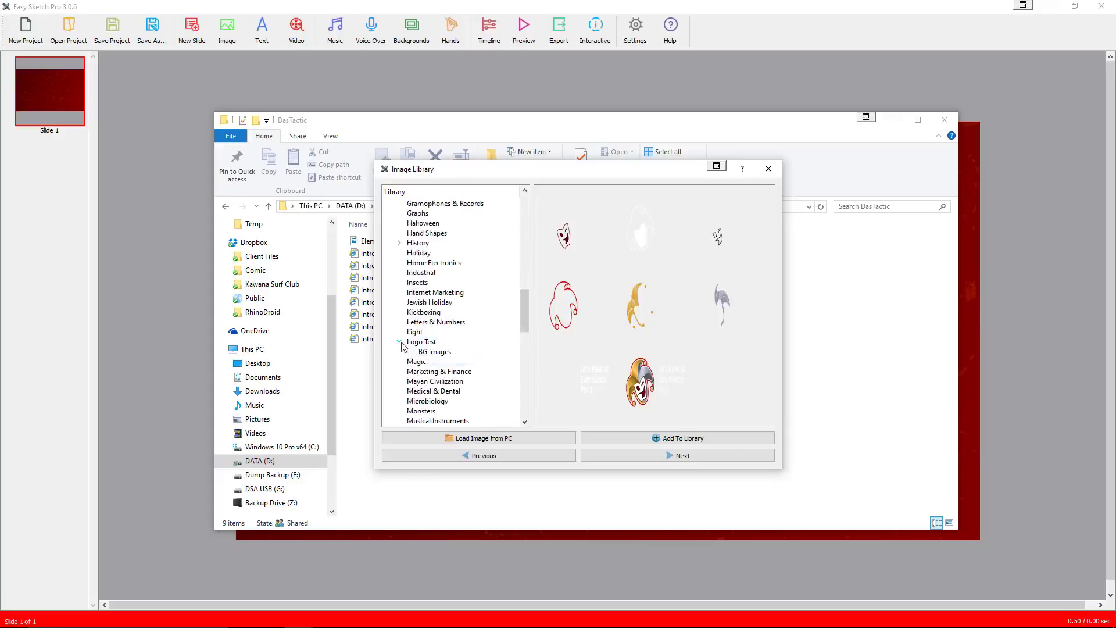
click(434, 353)
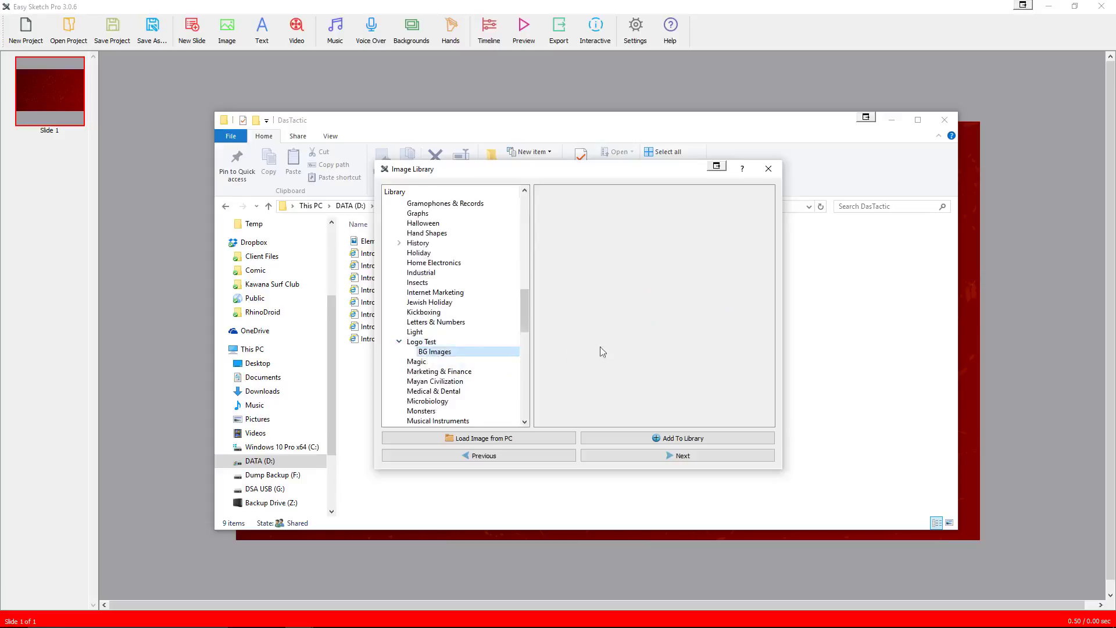
key(Up)
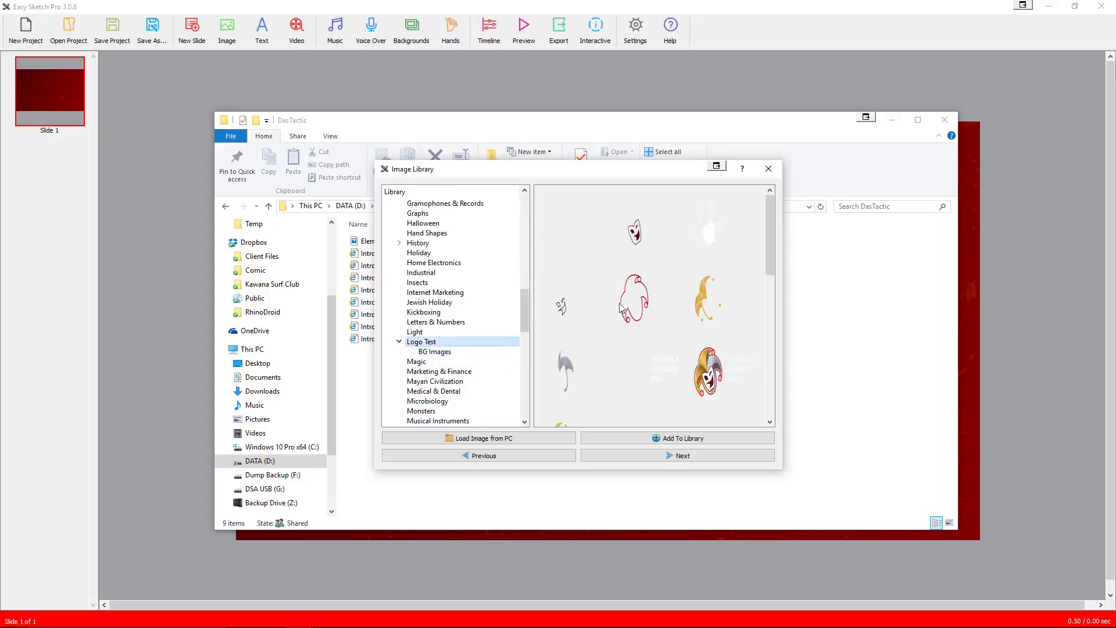
scroll(694, 311, down, 2)
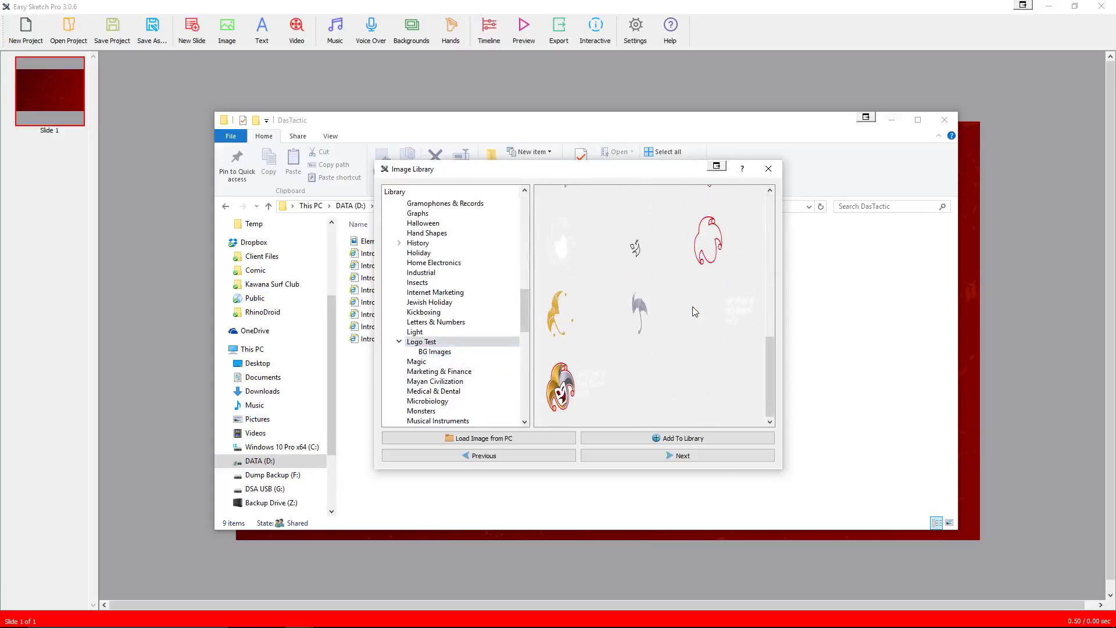
scroll(692, 305, up, 2)
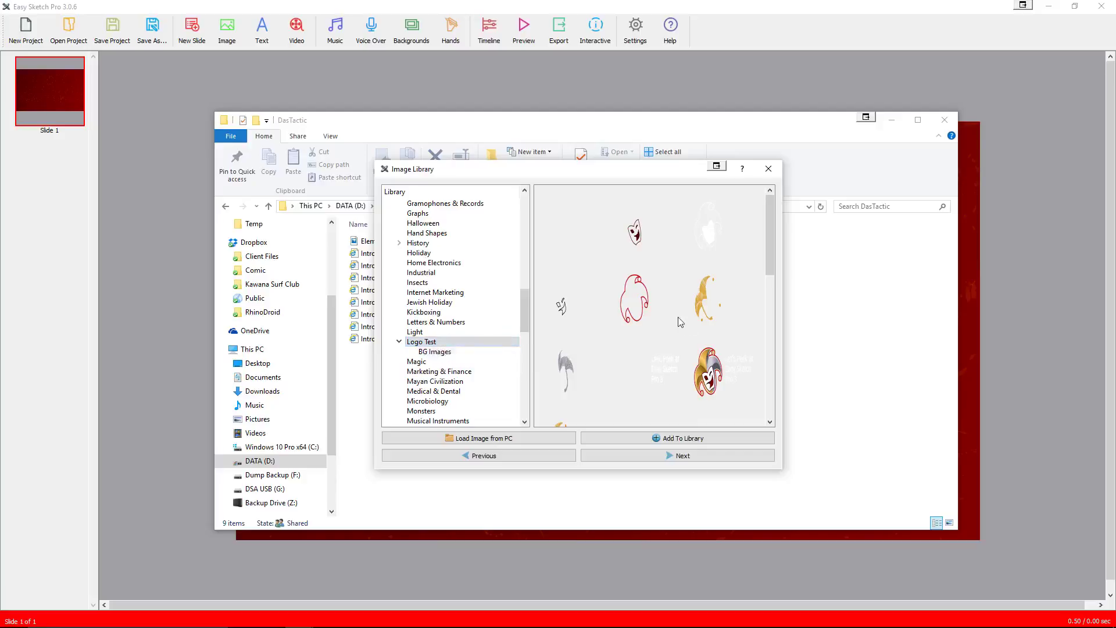
- Insert the mask face drawing from the DasTactic library category into Slide 1 and close the DasTactic folder window
drag(528, 312, 528, 254)
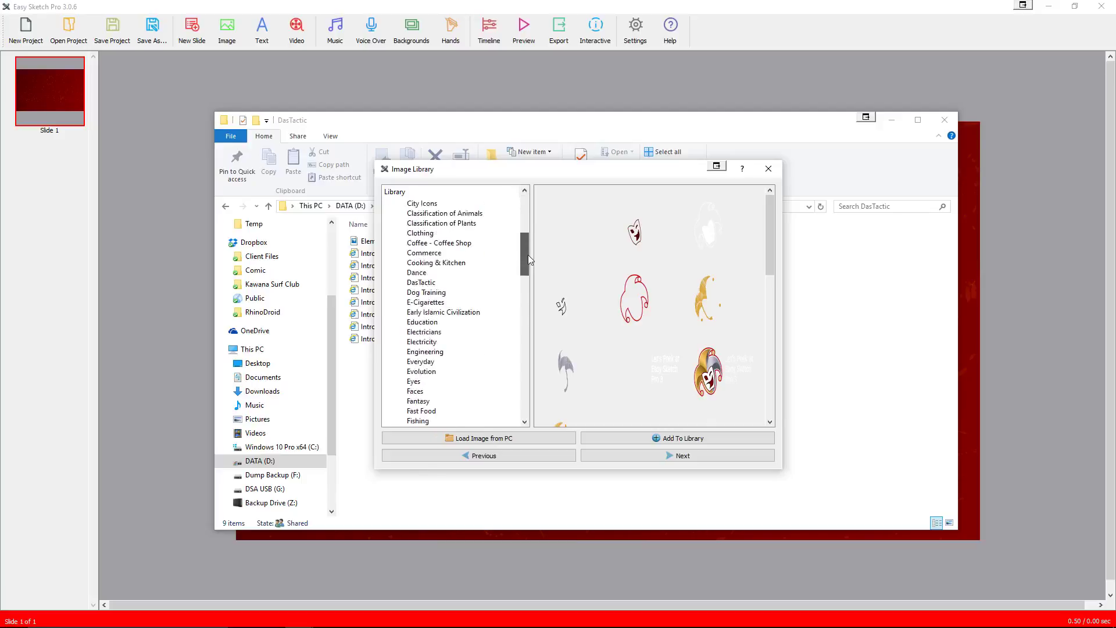
click(421, 283)
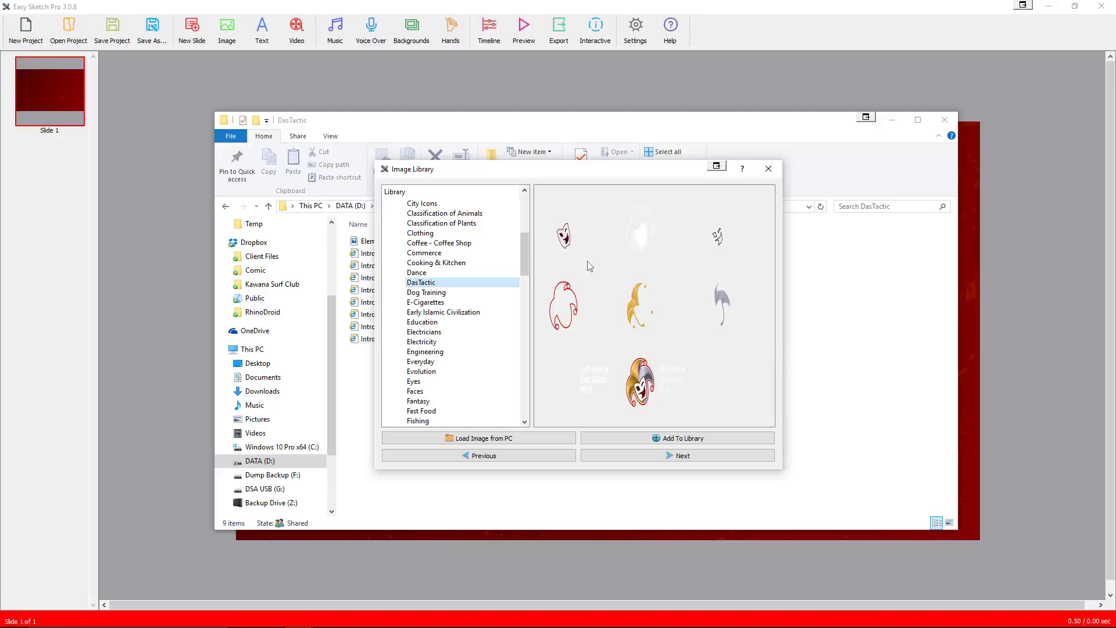
double_click(565, 238)
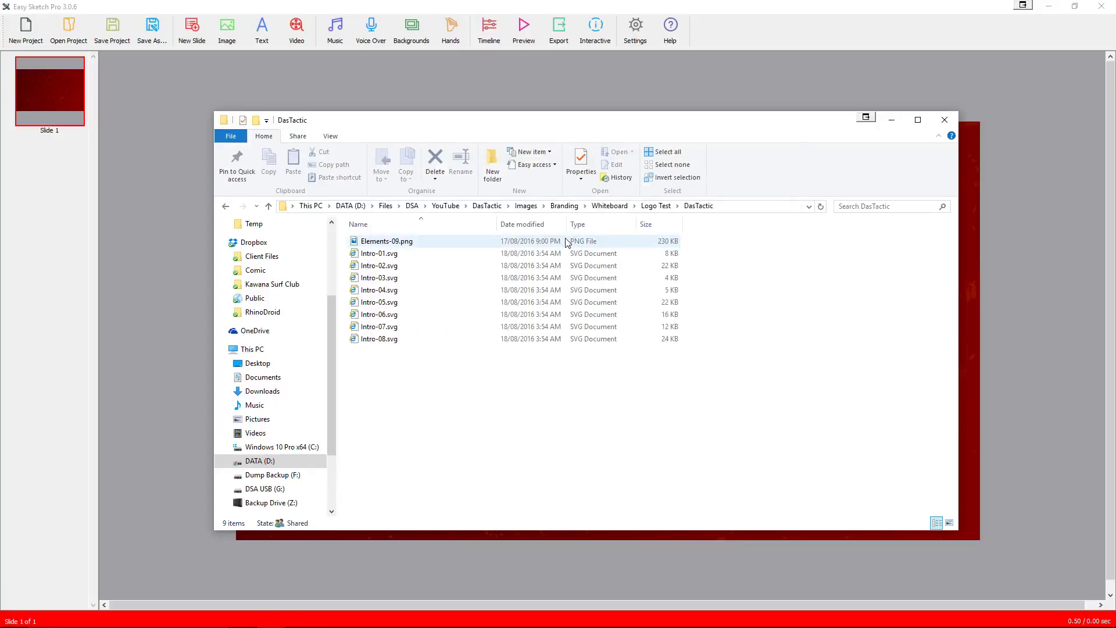
click(944, 122)
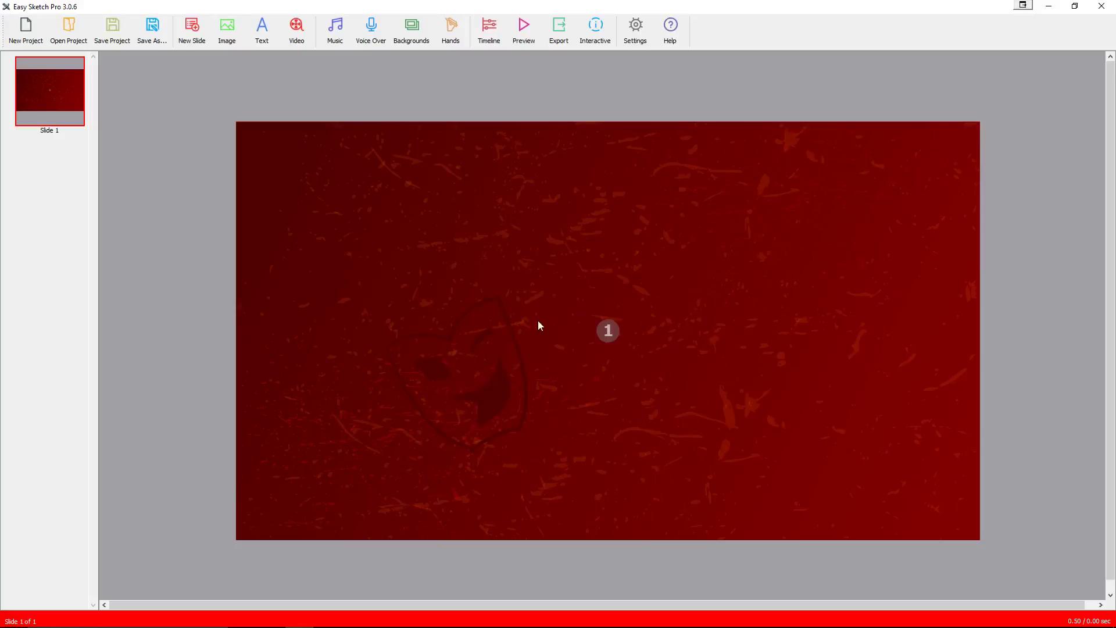
- Check the frame of the mask image on the slide and preview its drawing animation
click(501, 378)
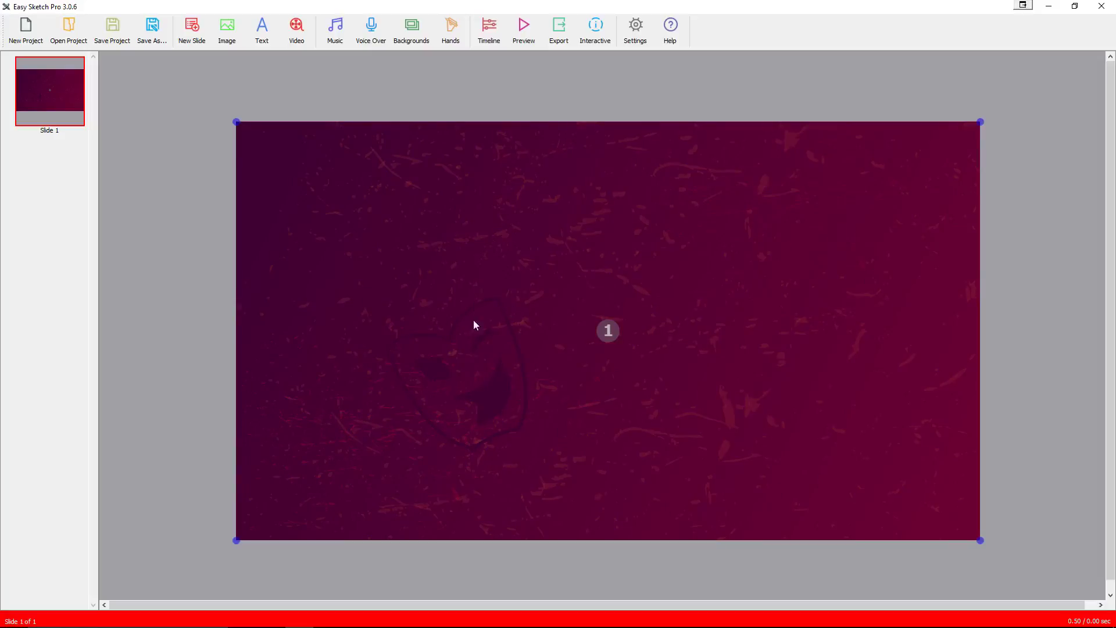
click(537, 87)
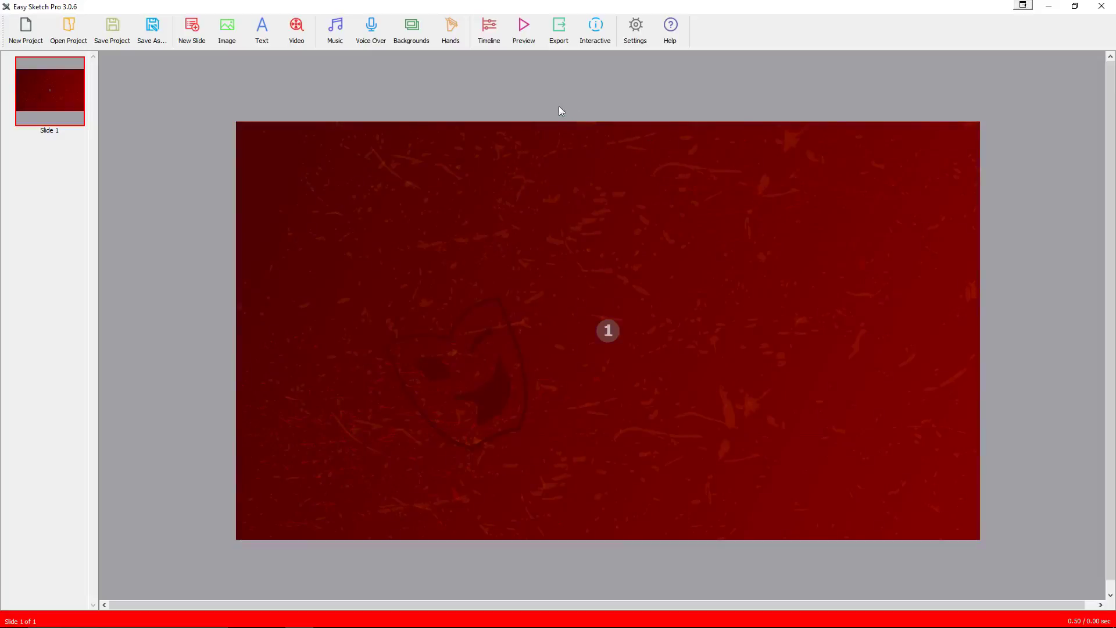
click(523, 32)
- Test the voice-over playback, set its volume one notch above minimum, add it, and check the saved setting
click(372, 36)
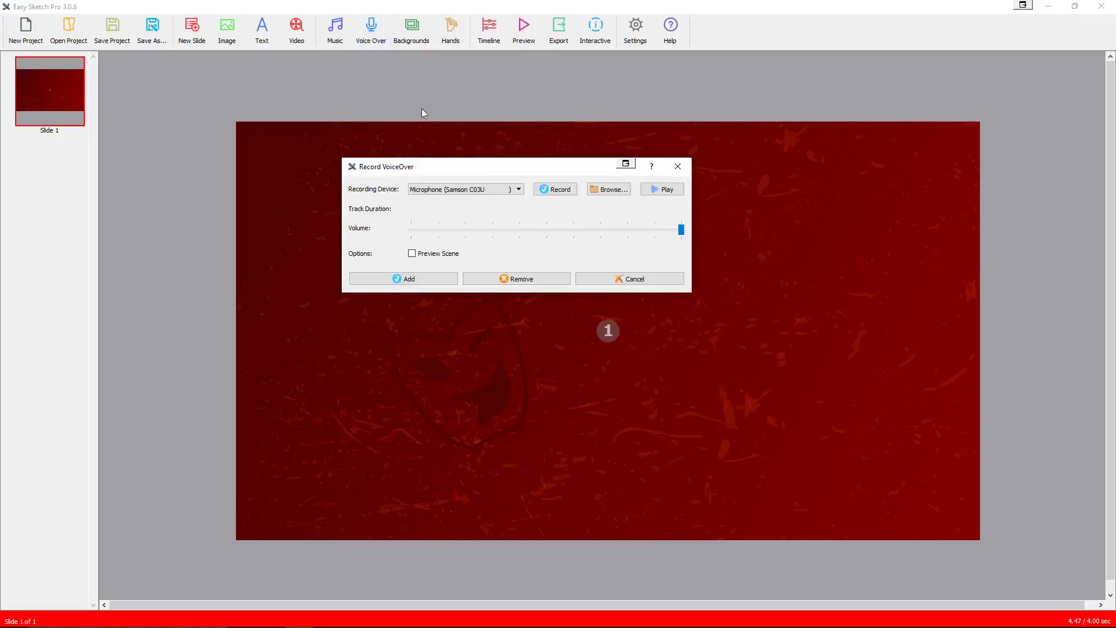
drag(681, 230, 411, 244)
click(437, 235)
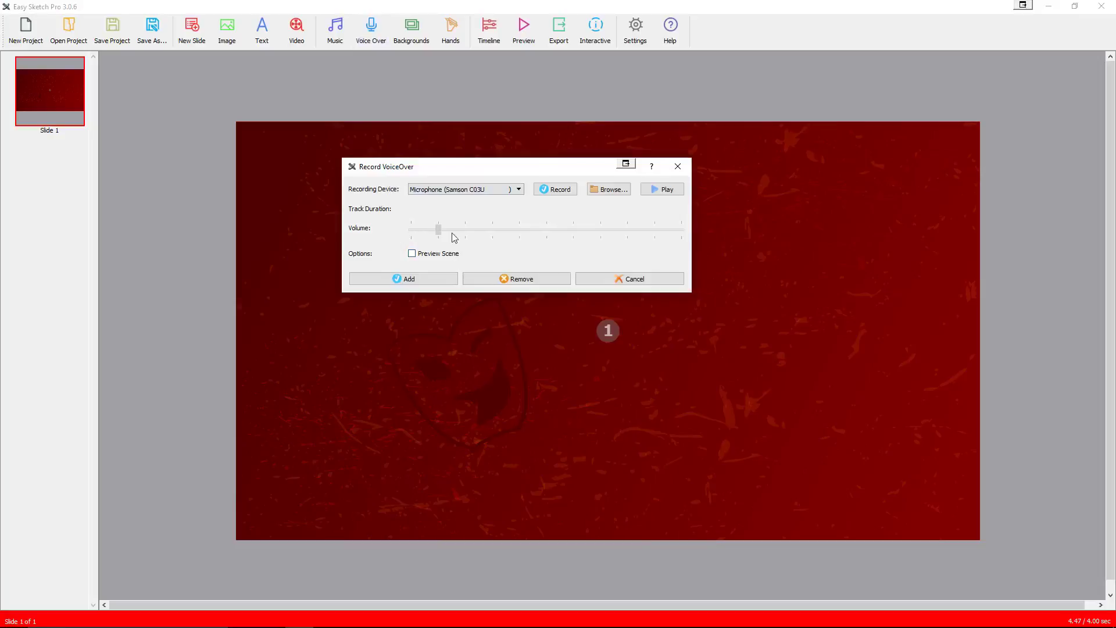
click(669, 195)
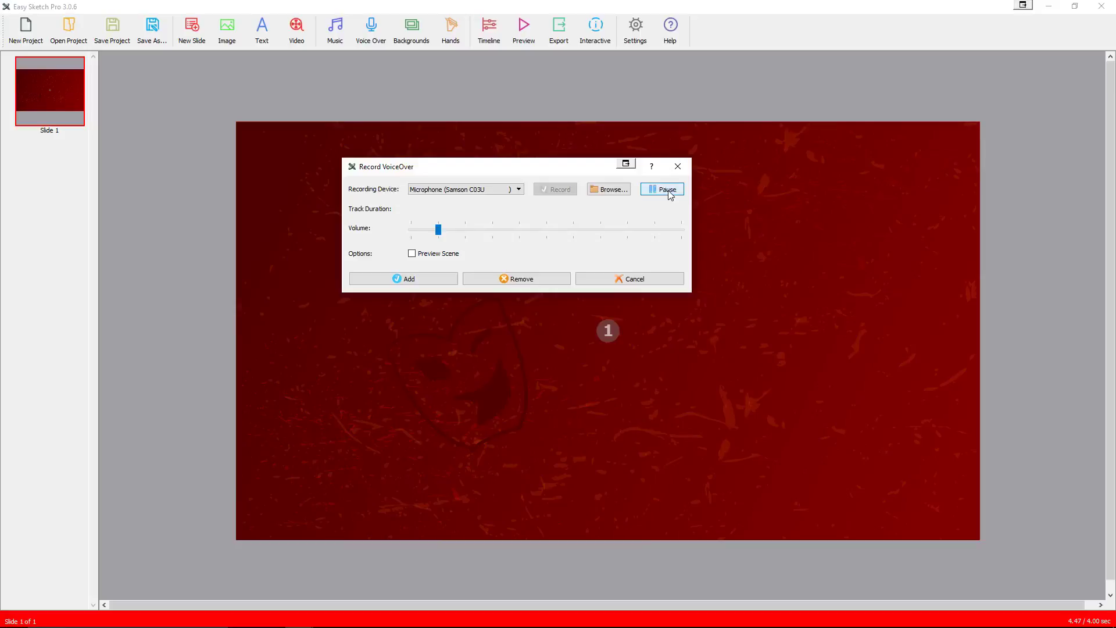
click(597, 230)
click(467, 230)
click(659, 191)
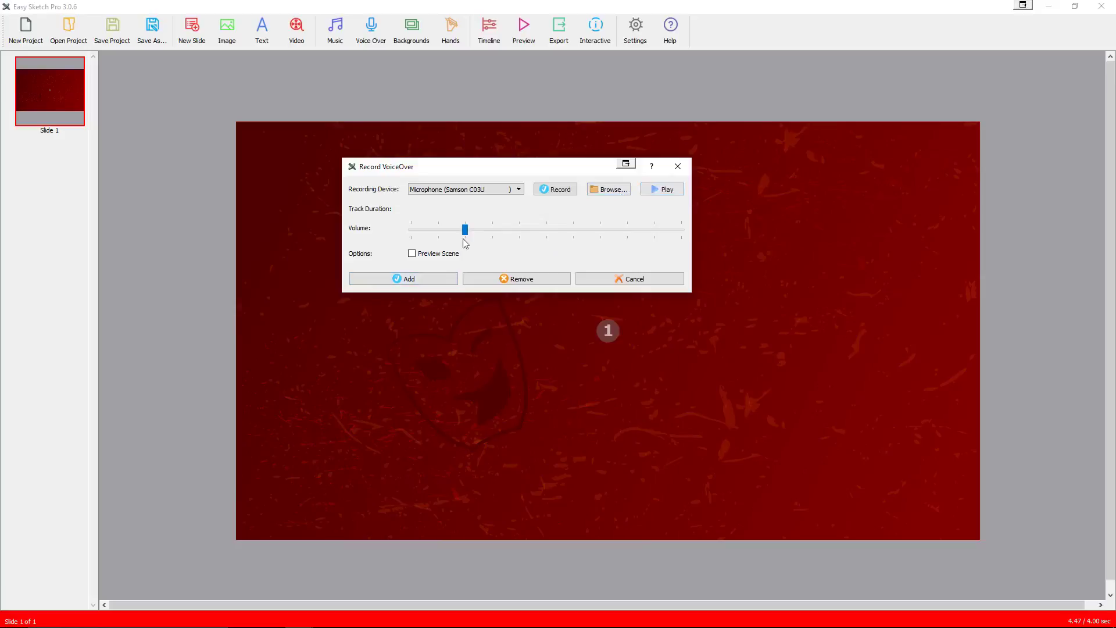
click(440, 237)
click(410, 281)
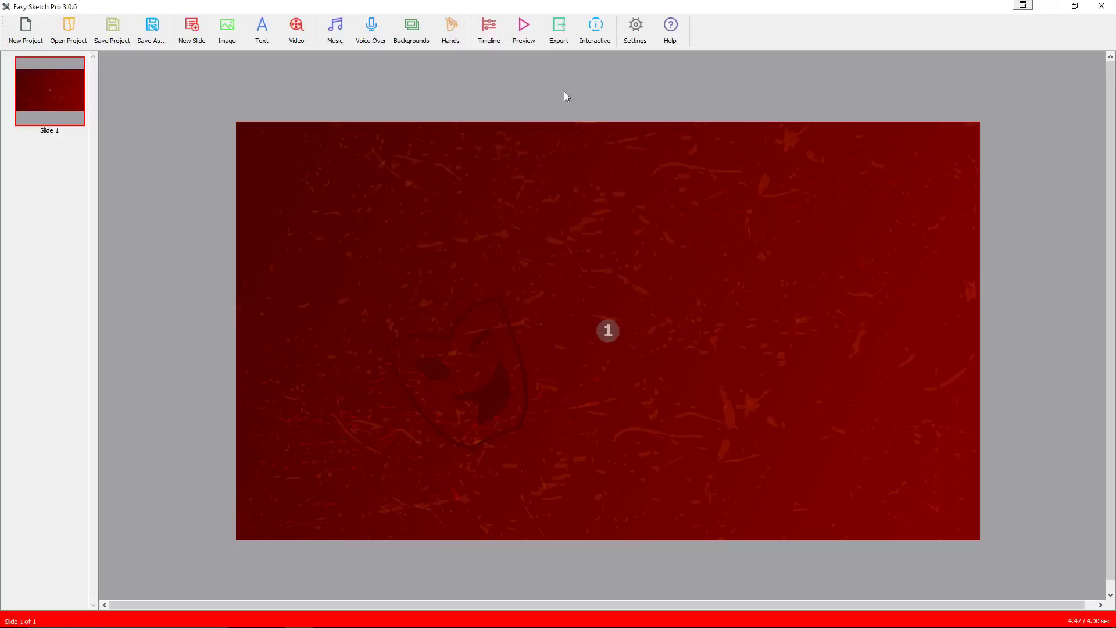
click(371, 33)
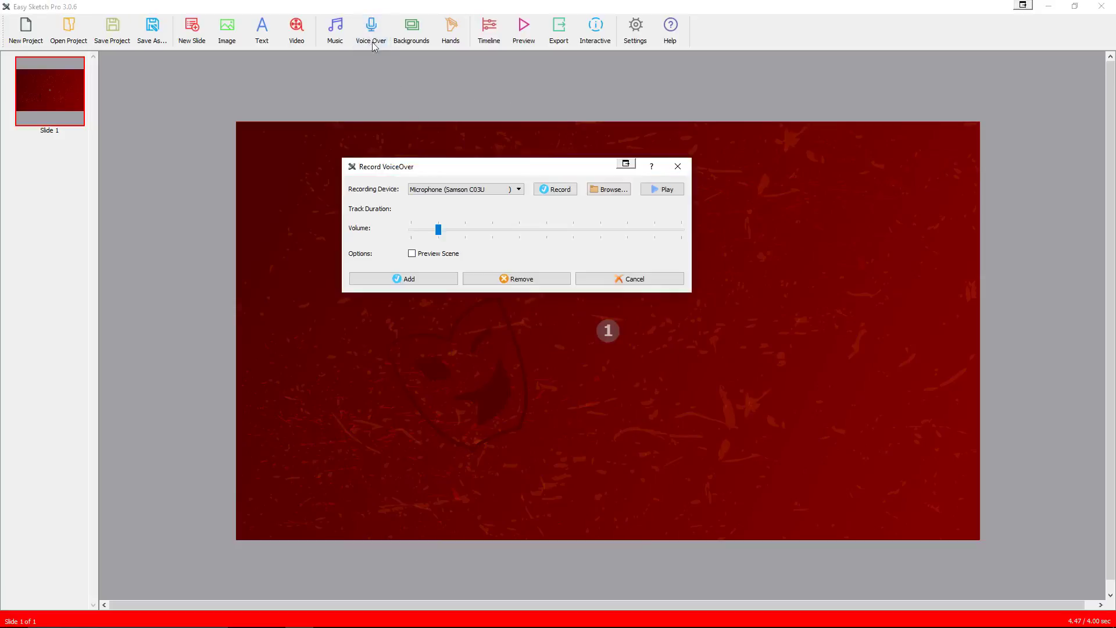
click(677, 167)
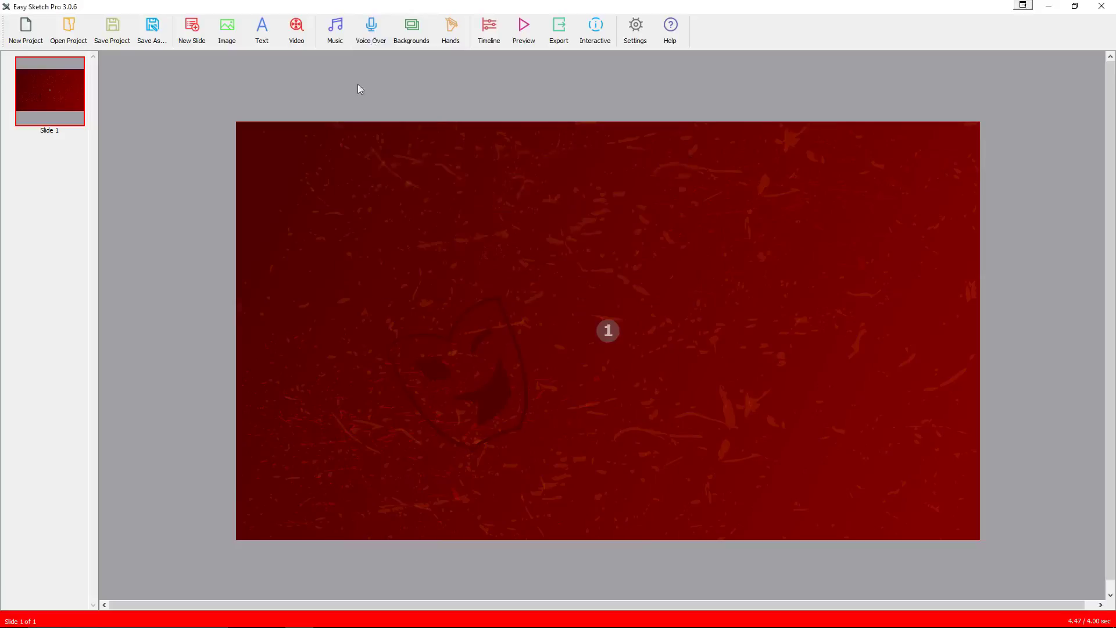
- Set the music volume to one notch above minimum, add it, and preview the slide
click(335, 35)
click(439, 164)
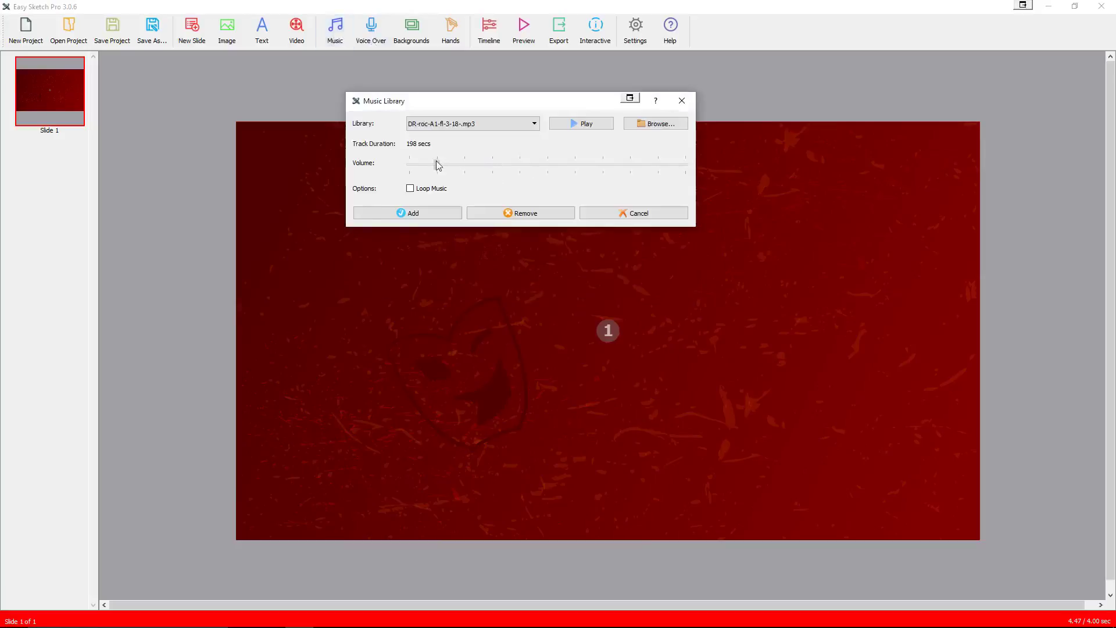
click(425, 215)
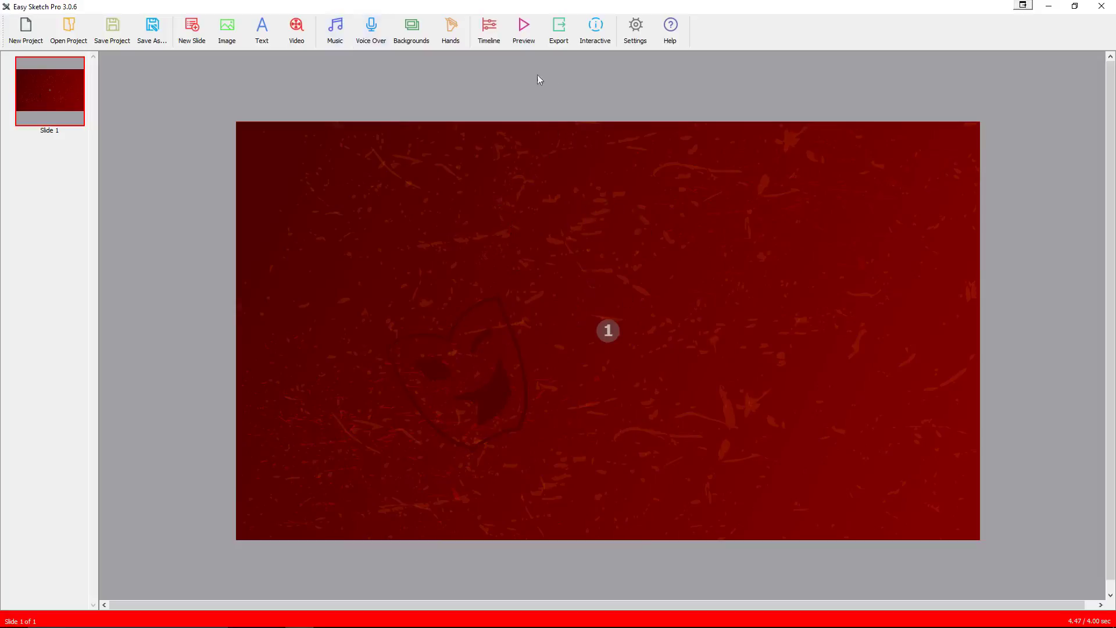
click(524, 28)
- Set both the voice-over volume and the music volume to minimum and add each to the project
click(371, 30)
drag(437, 228, 411, 230)
click(409, 279)
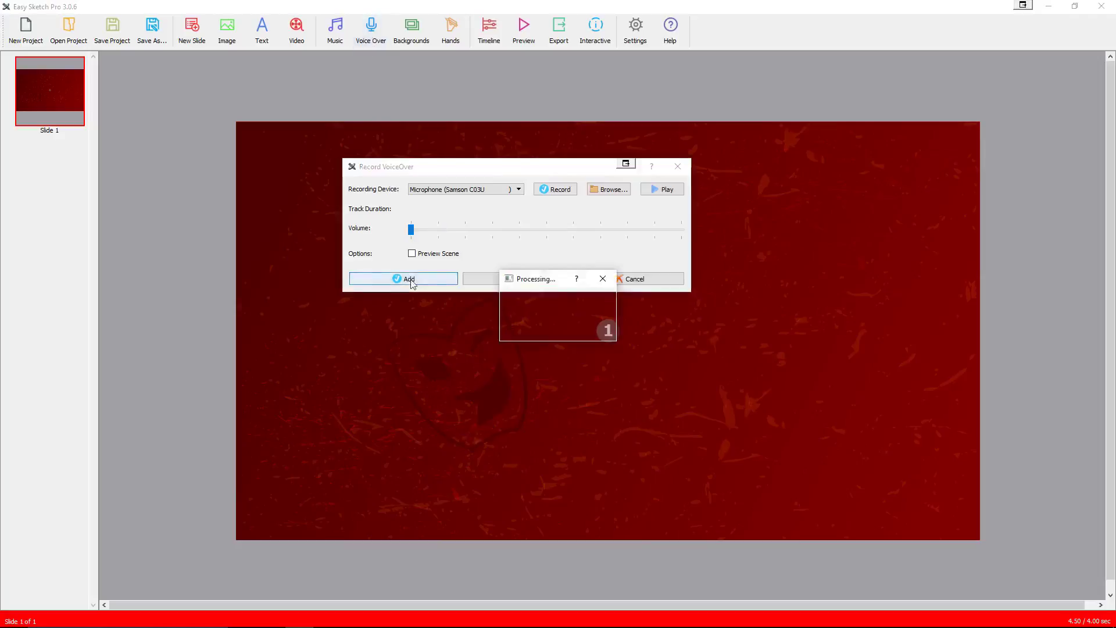
click(336, 32)
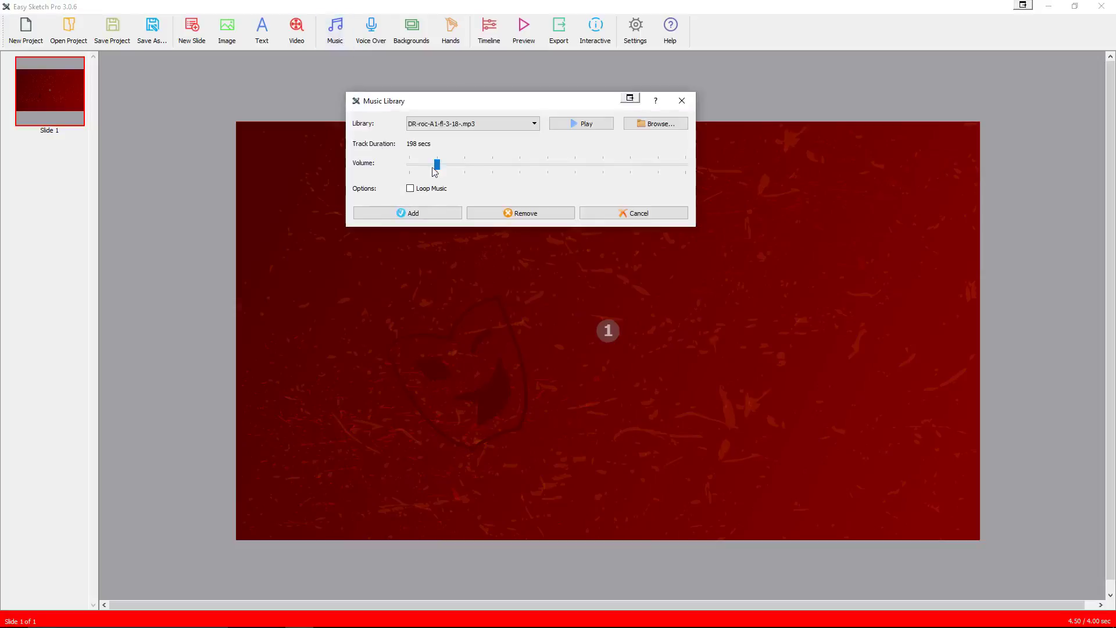
drag(437, 165, 409, 164)
click(409, 215)
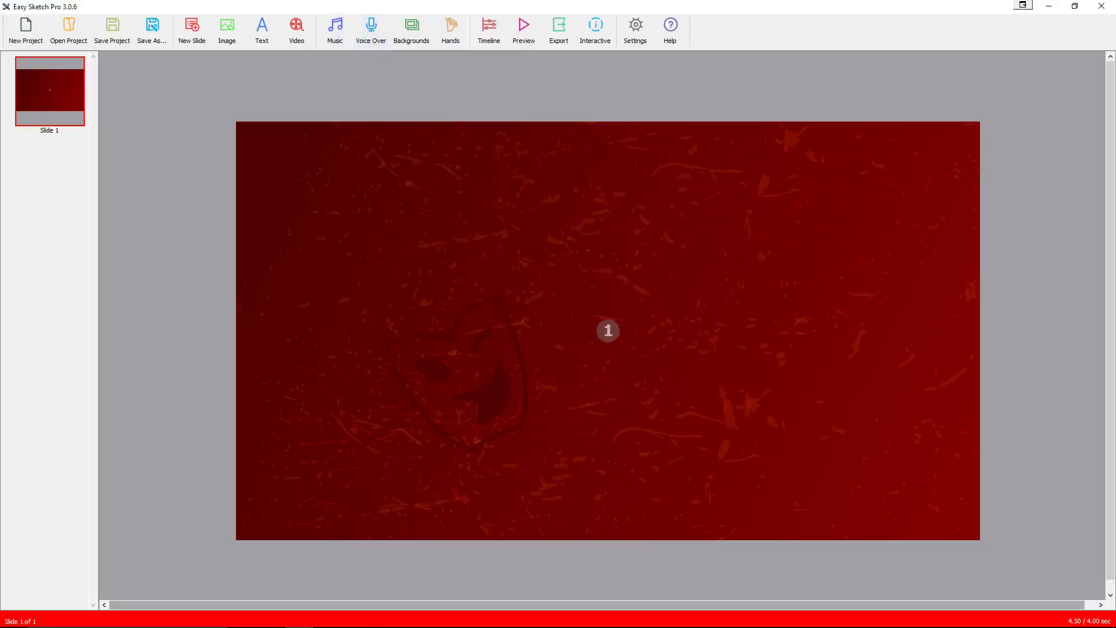
- Switch to Illustrator, select the scribbled mouth path on the first artboard, and examine its stroke settings and the document's swatches
click(327, 622)
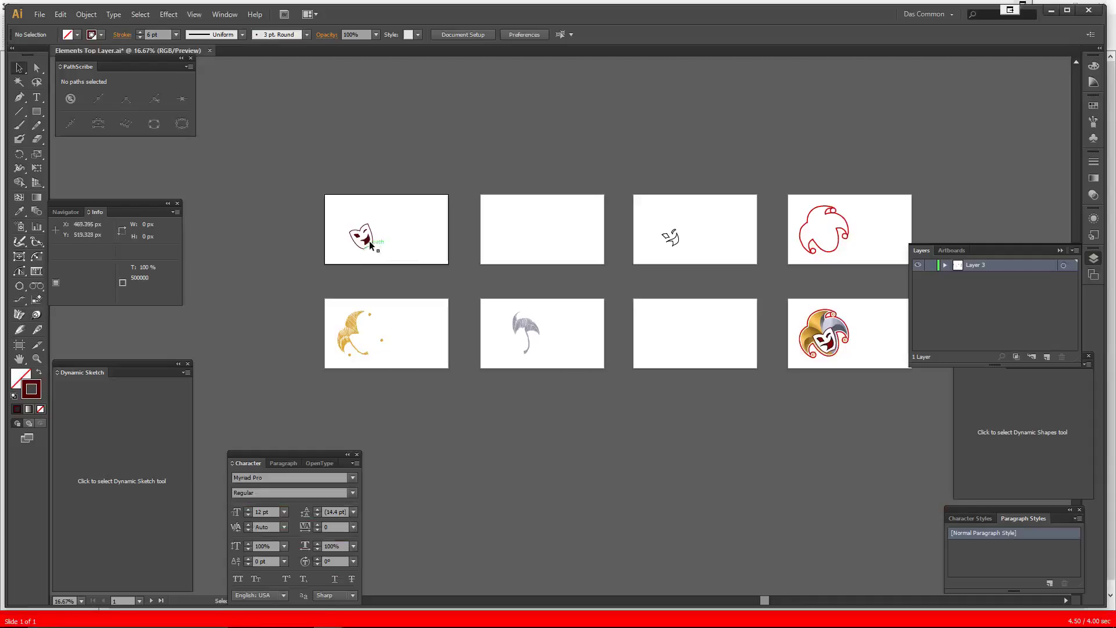
drag(419, 261, 365, 236)
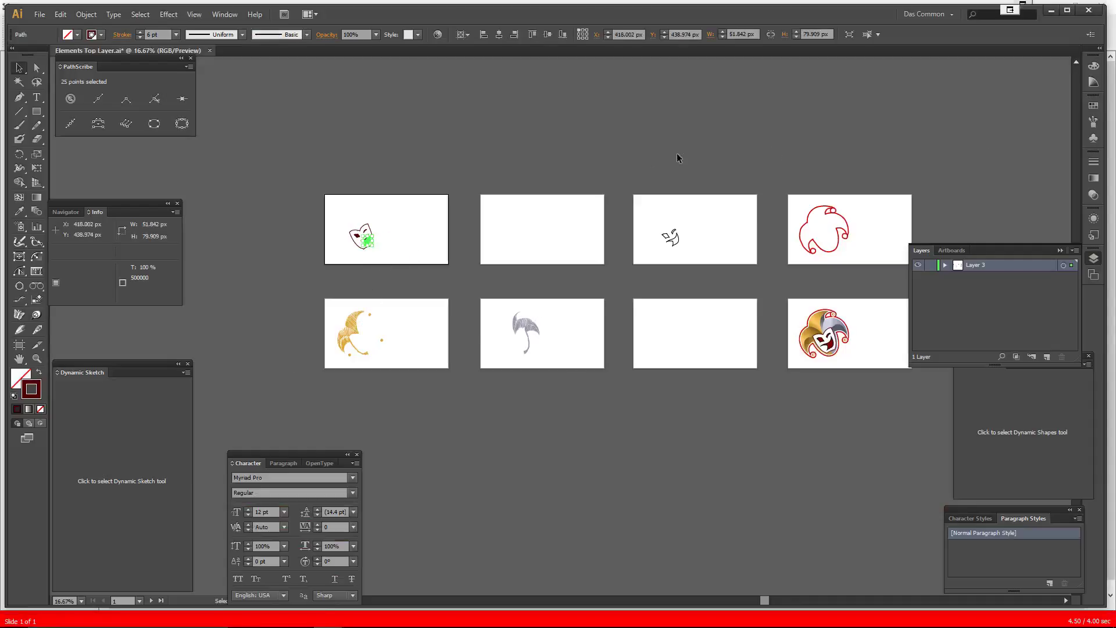
click(1093, 162)
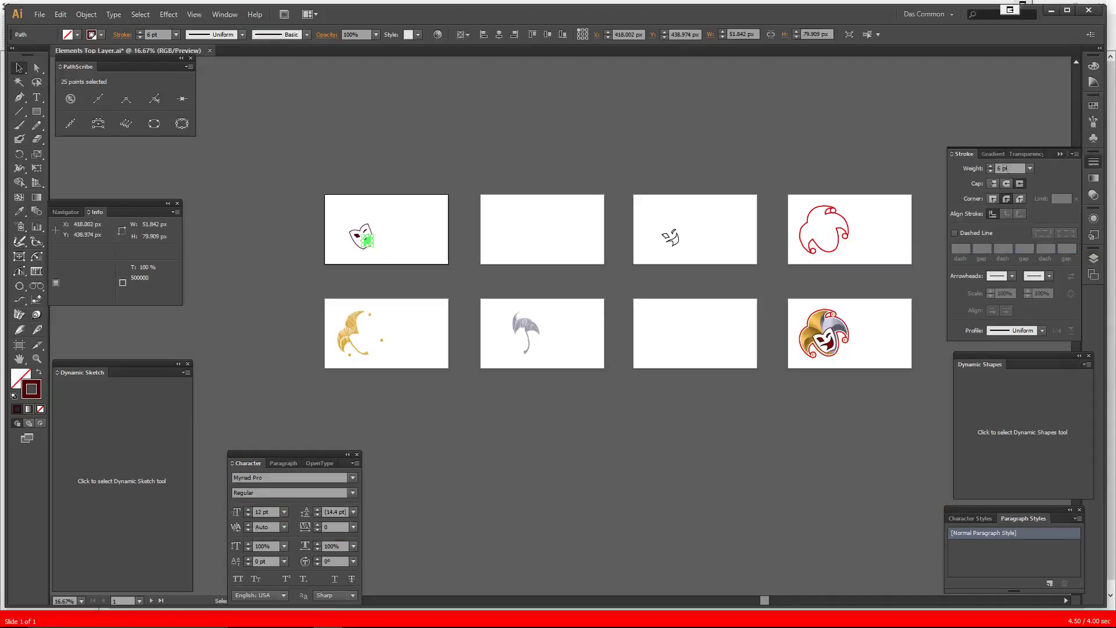
click(1092, 107)
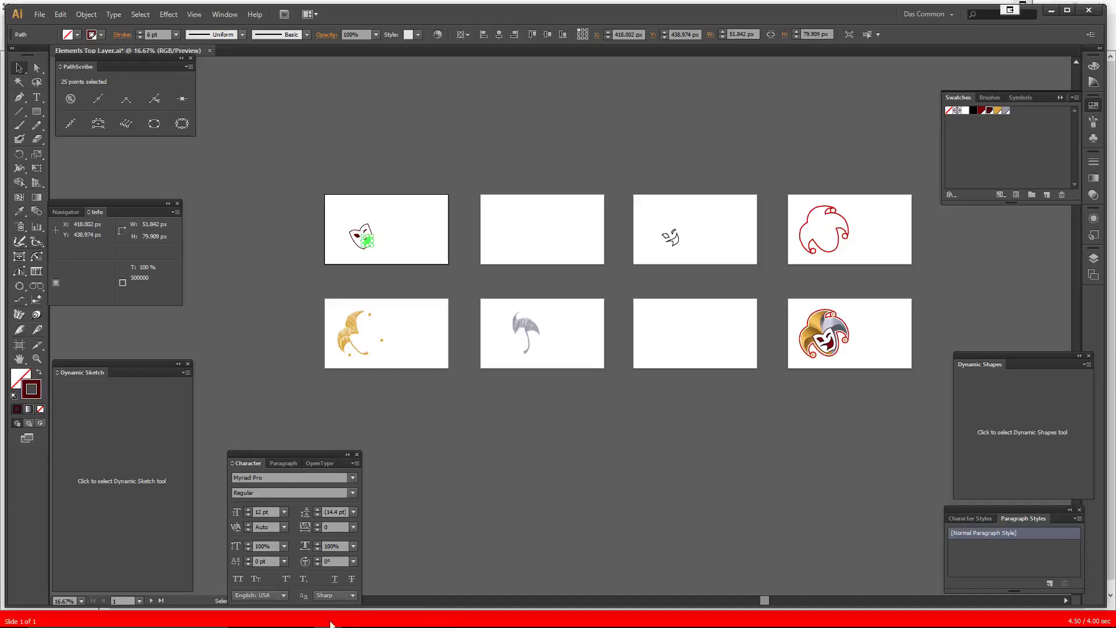
- Switch to Easy Sketch Pro and open the properties of the mask image on slide 1
click(299, 616)
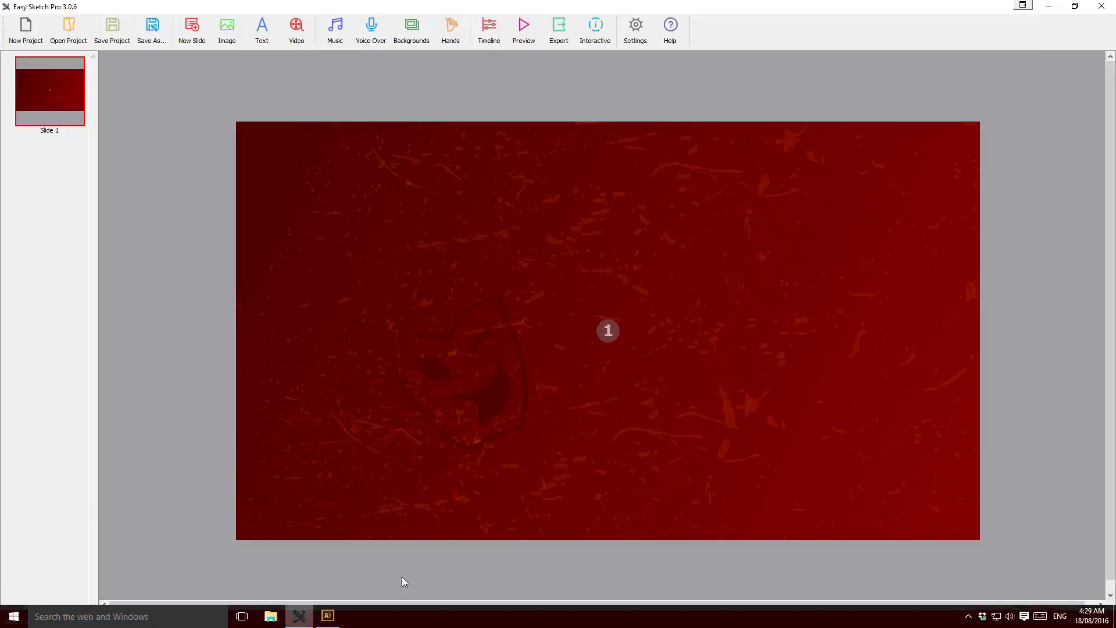
click(500, 390)
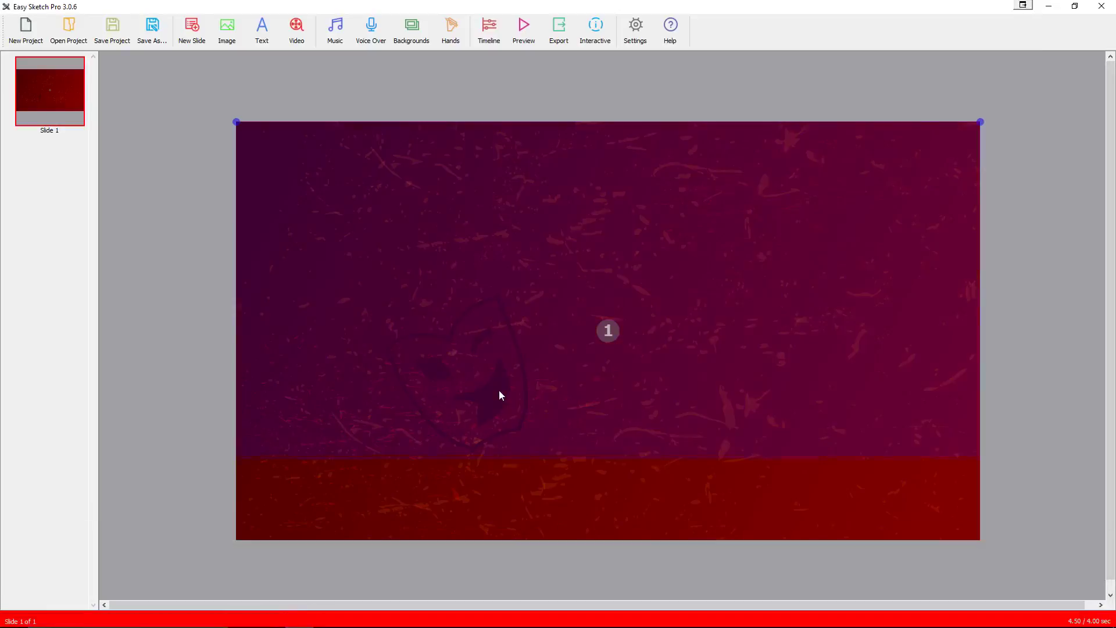
right_click(498, 389)
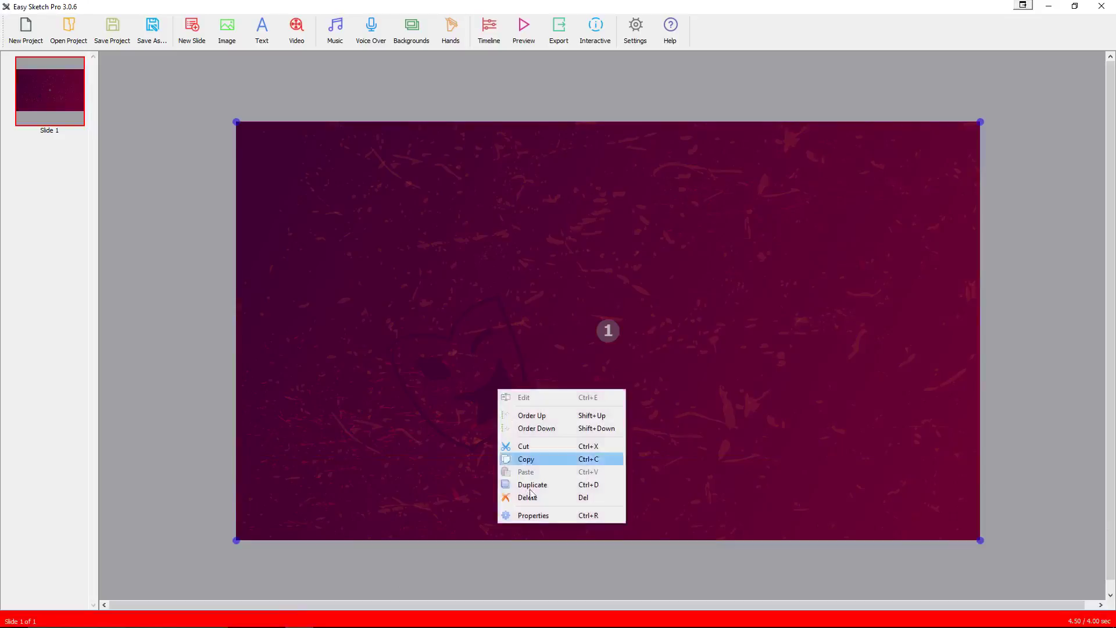
click(545, 515)
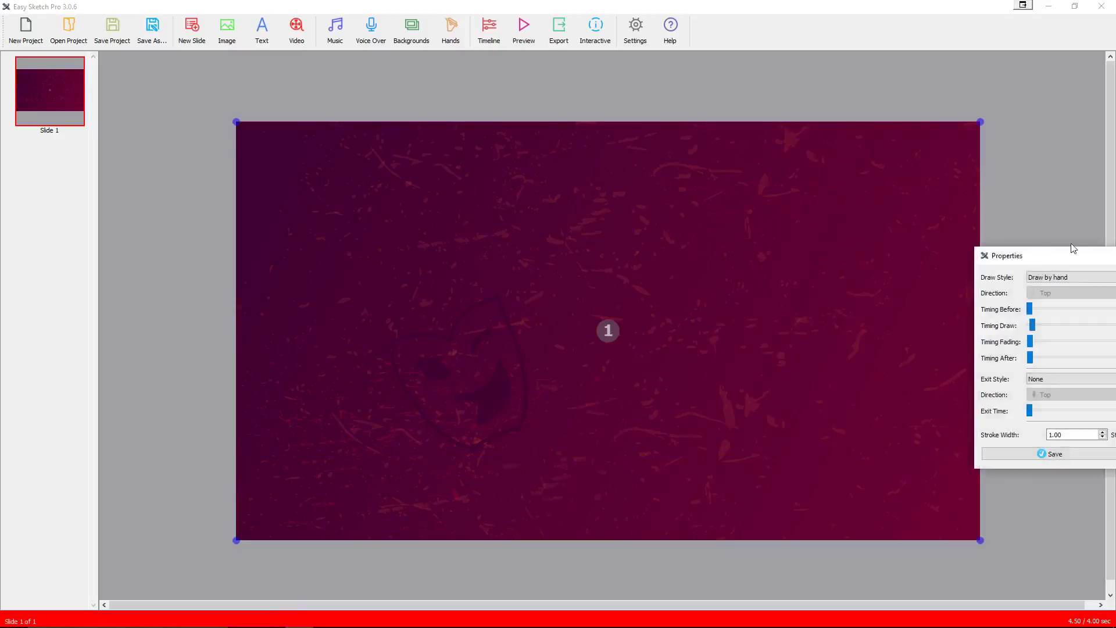
drag(1037, 261, 526, 249)
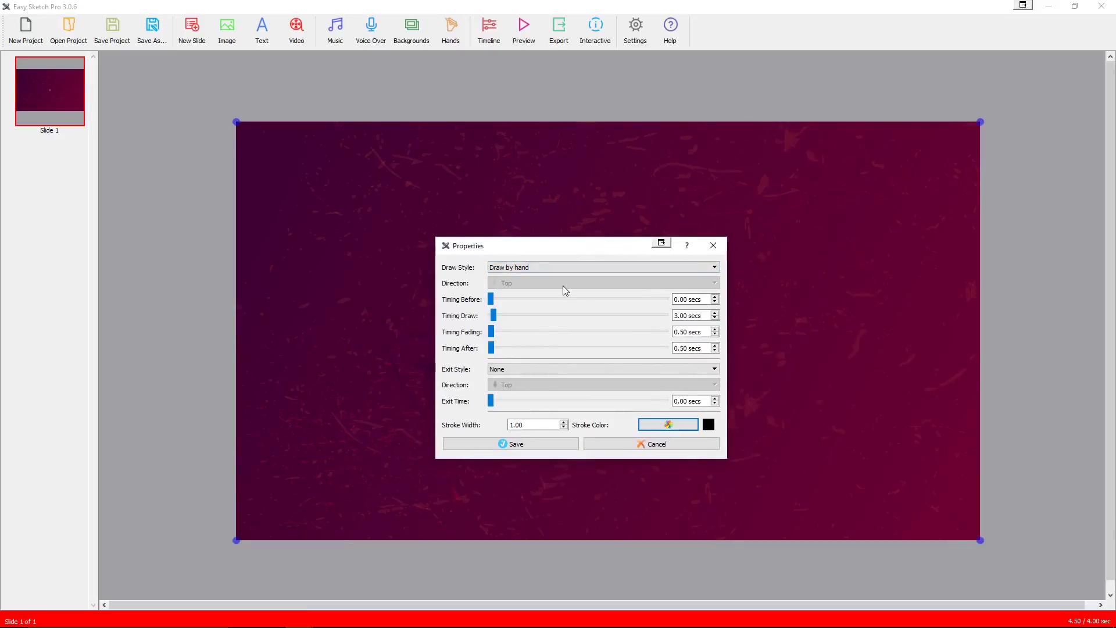
- Examine the mask image's stroke colour and draw style options, trying Drag by hand and returning to Draw by hand
click(677, 423)
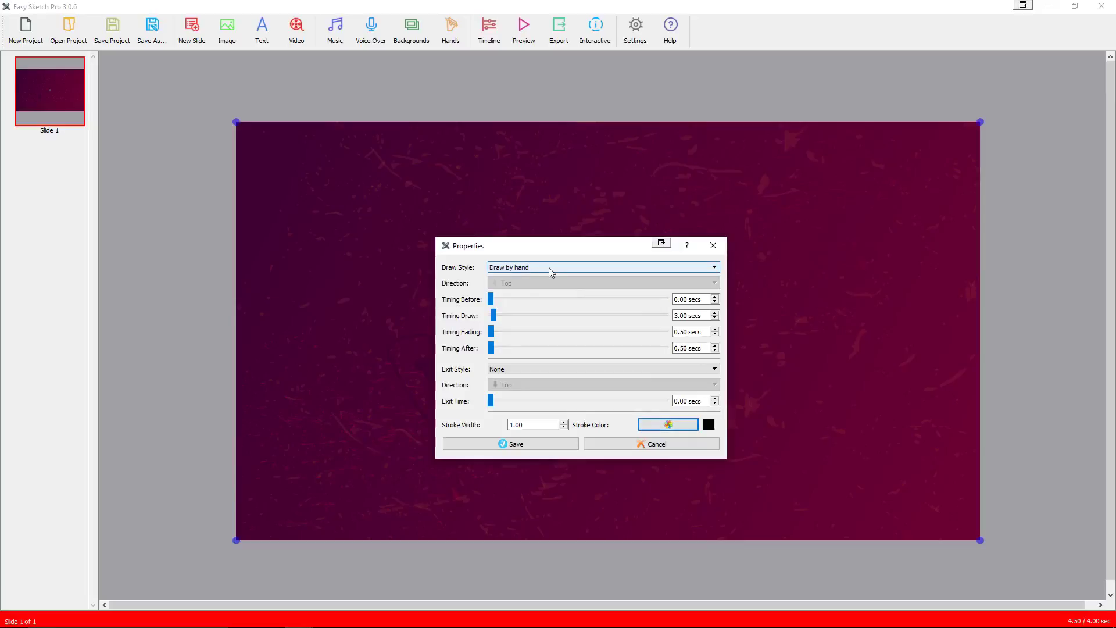
click(583, 270)
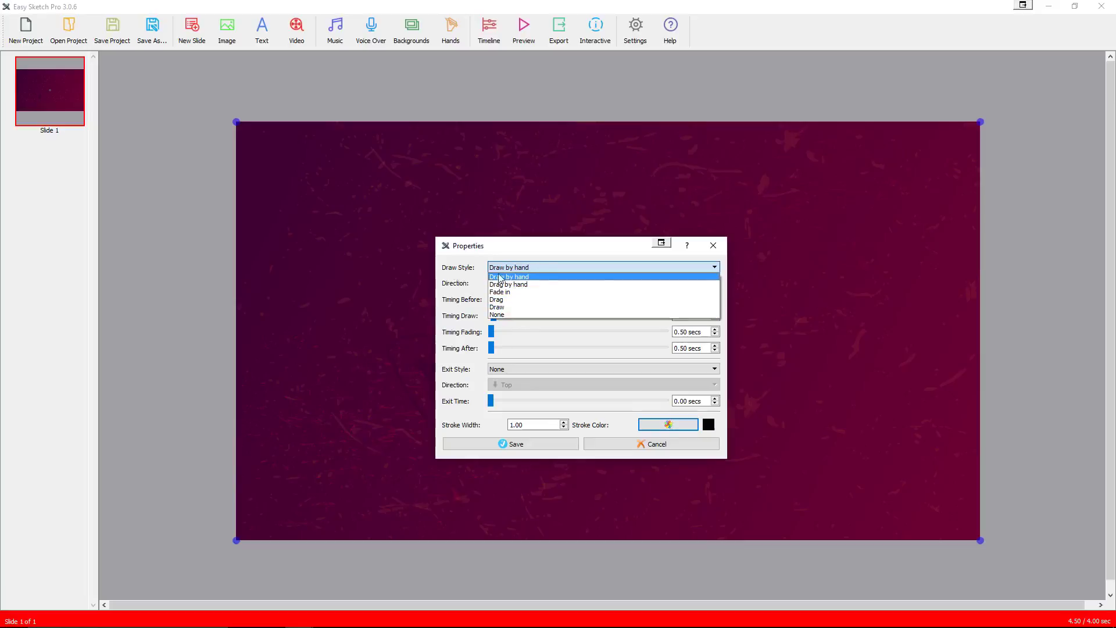
click(526, 267)
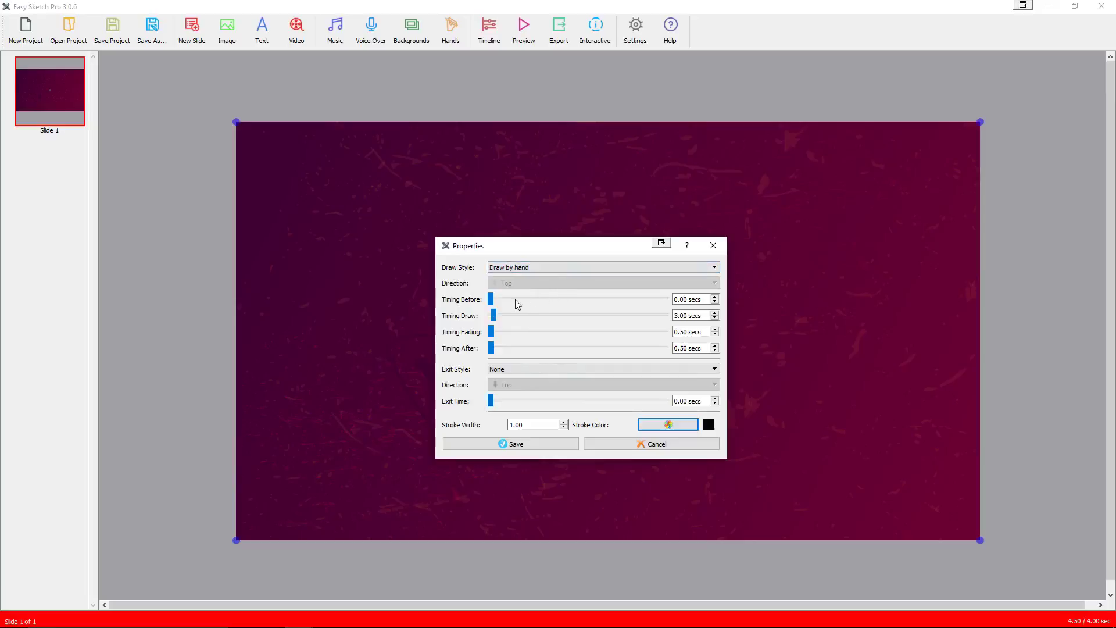
click(539, 268)
click(518, 278)
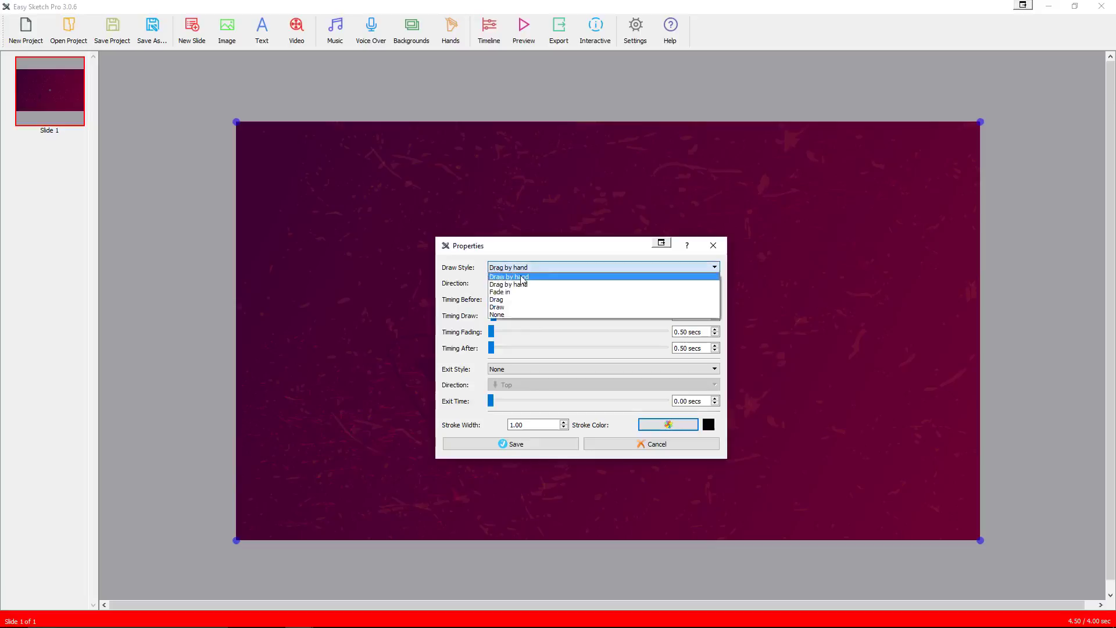
click(523, 277)
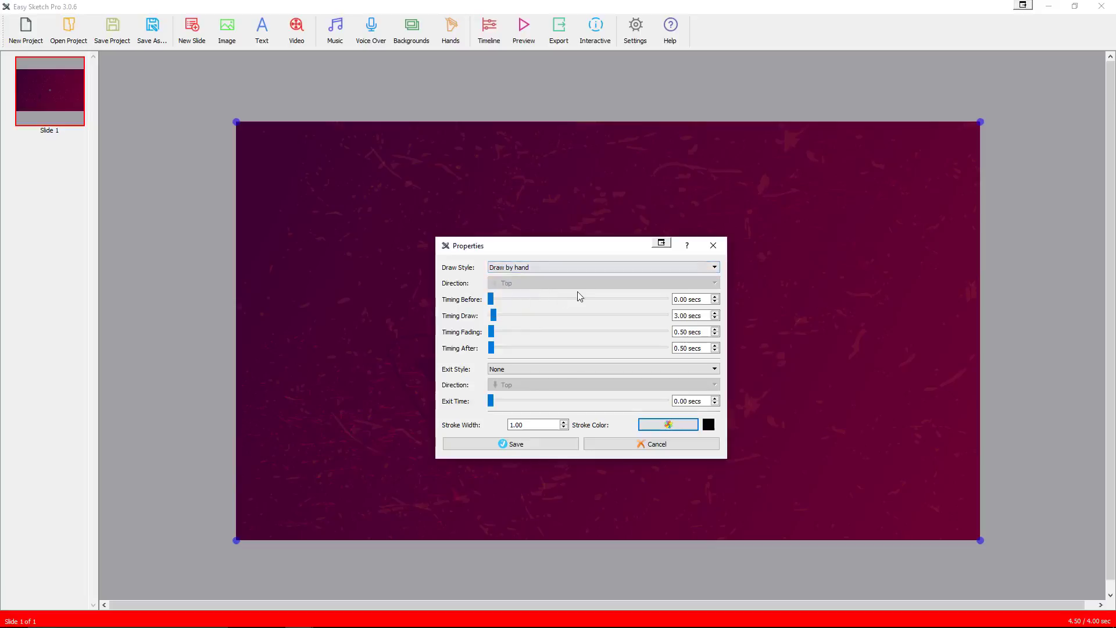
- Examine the mask image's timing settings and the available exit styles
click(493, 302)
click(677, 319)
click(681, 348)
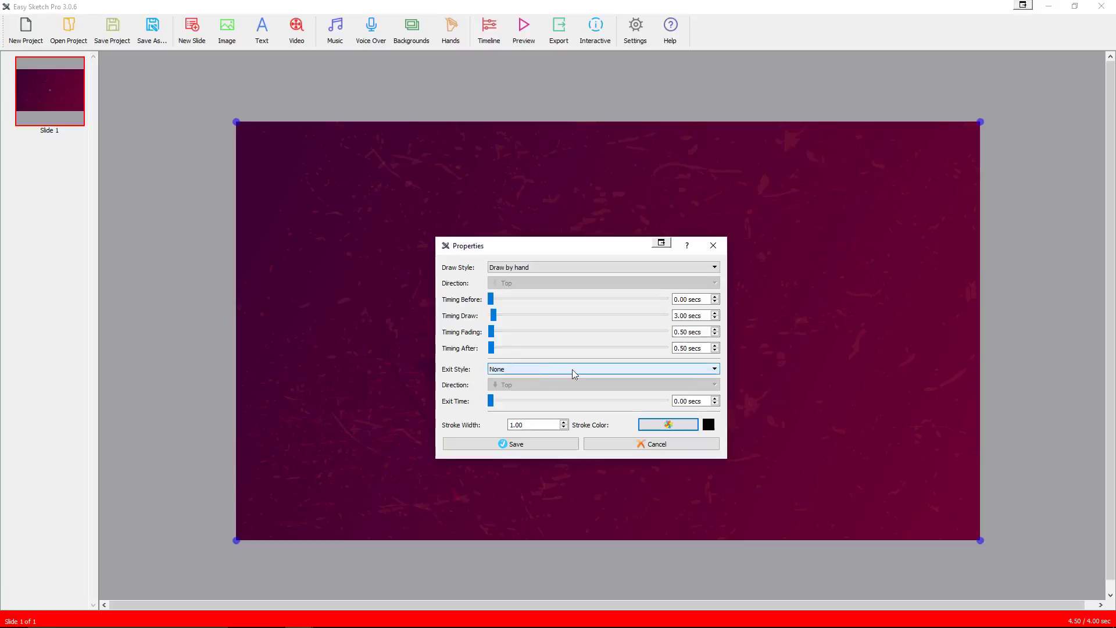
click(606, 368)
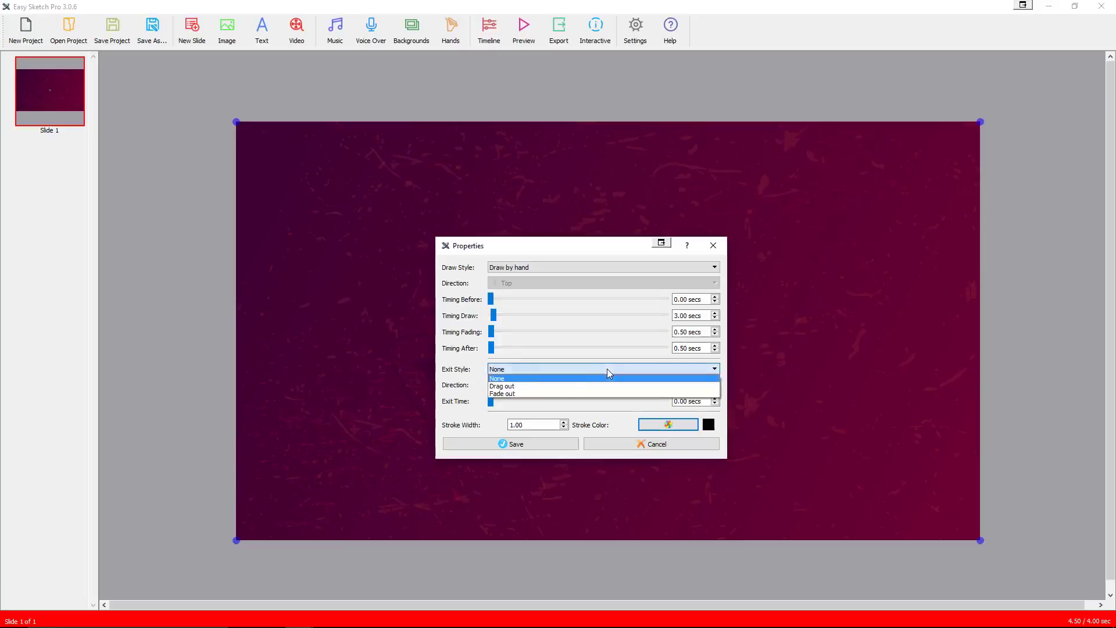
click(459, 364)
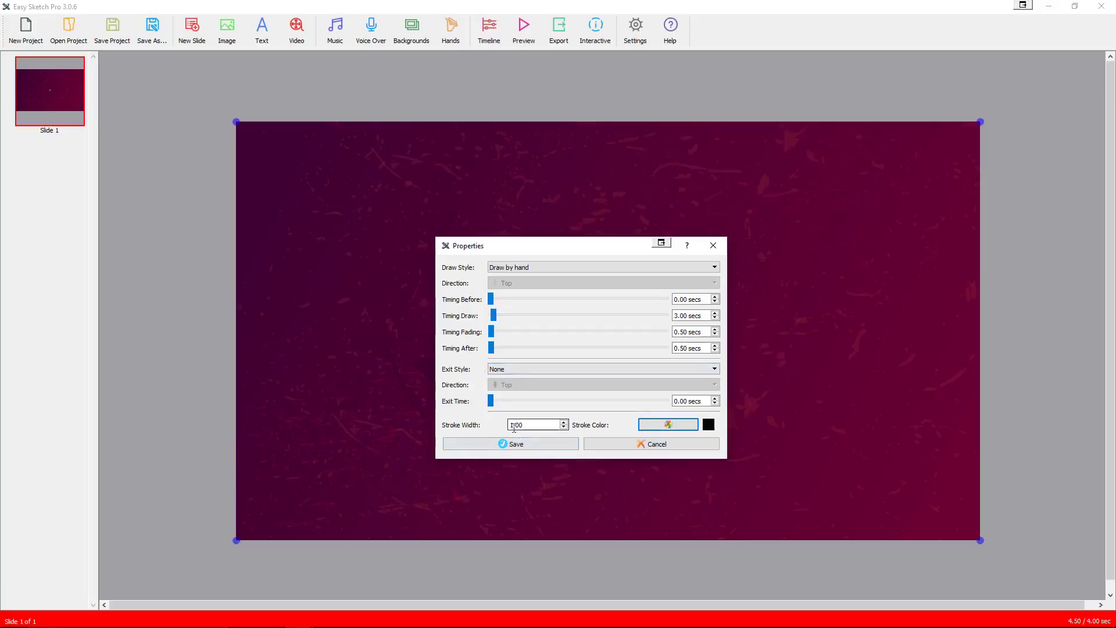
- Set the mask image's stroke width to 6 and its stroke colour to #500000, save the properties, and preview the slide
drag(514, 425, 501, 431)
text(6)
click(668, 425)
click(600, 394)
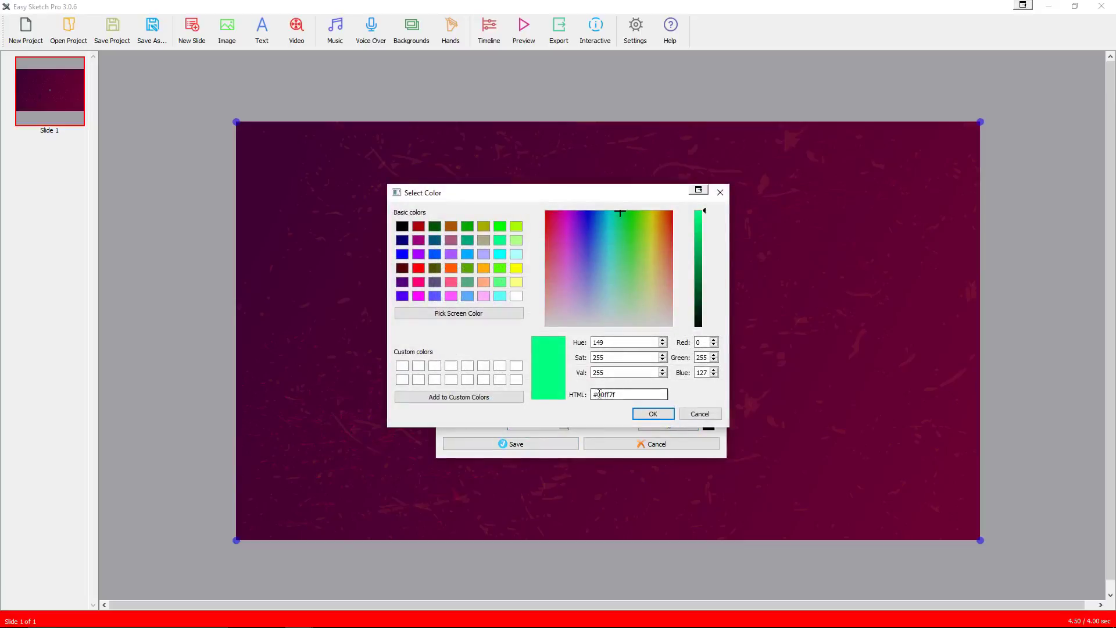
double_click(600, 394)
text(500000)
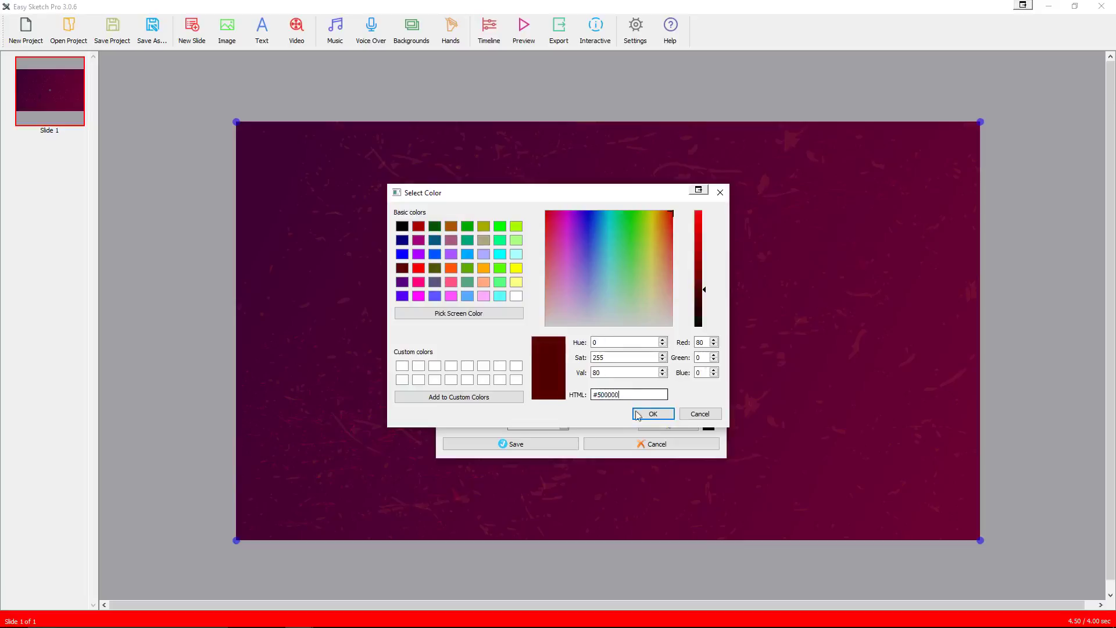
click(651, 414)
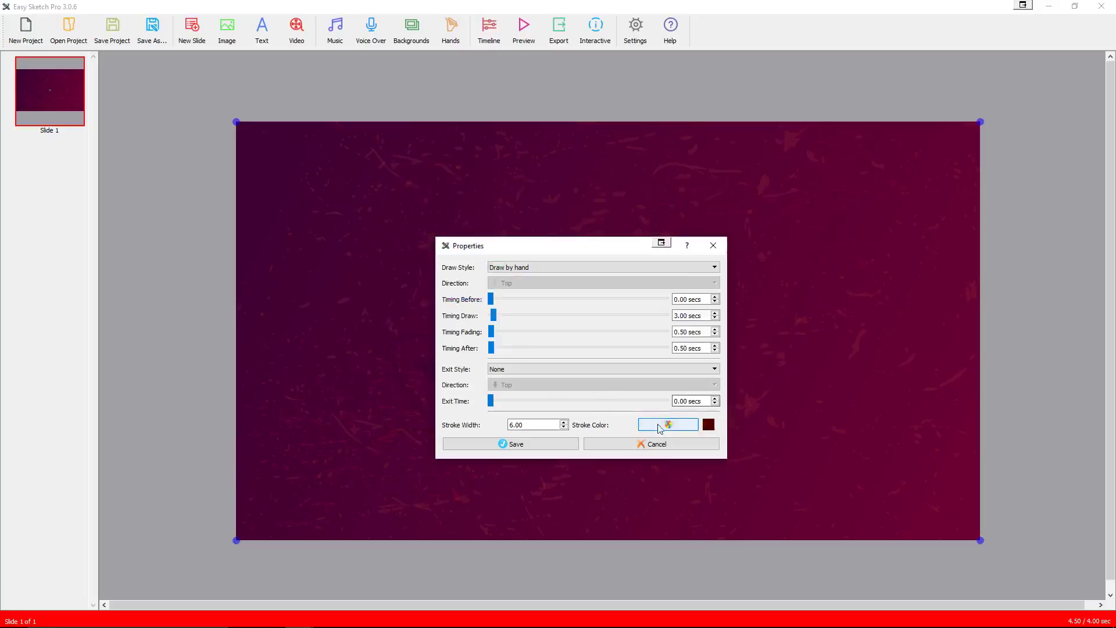
click(549, 446)
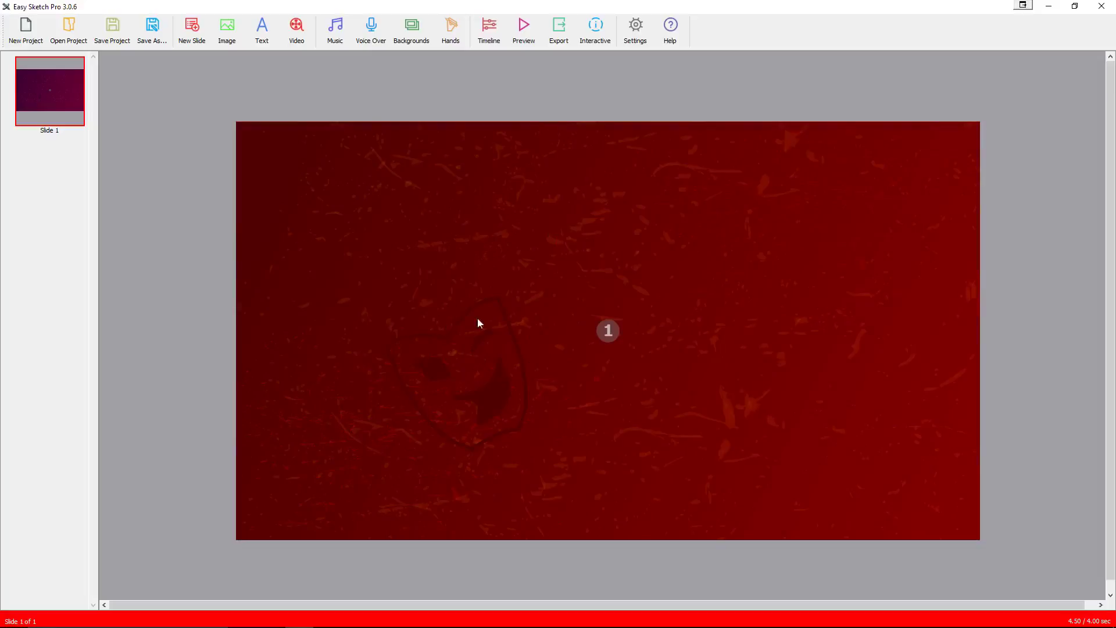
click(523, 30)
- Add the white mask layer, the black facial features and the red hat outline from the DasTactic image library to the slide
click(227, 31)
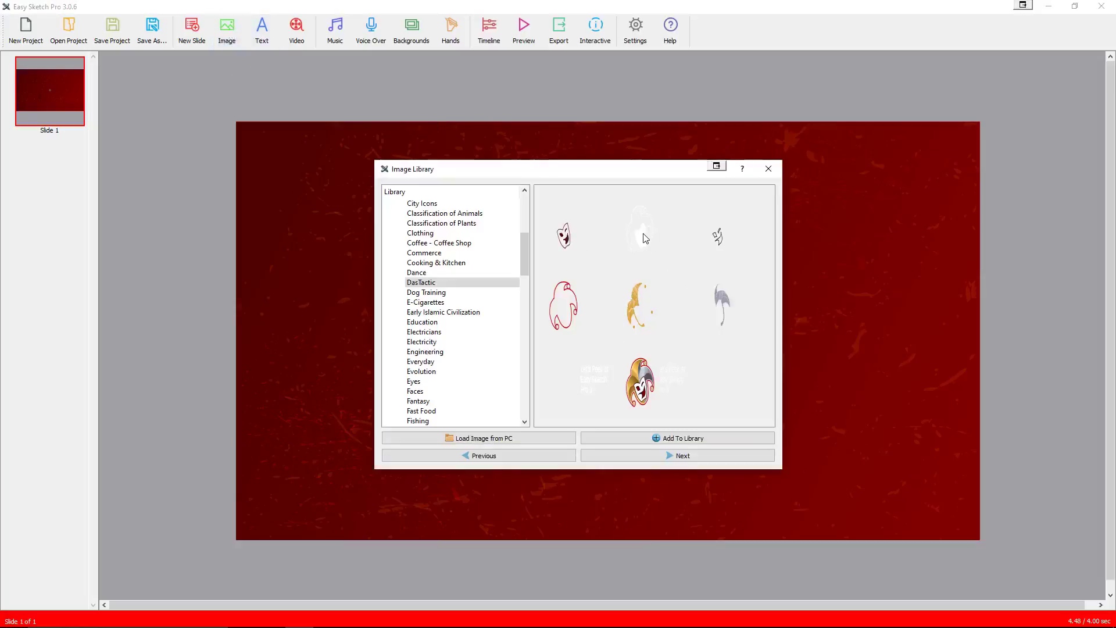
click(643, 231)
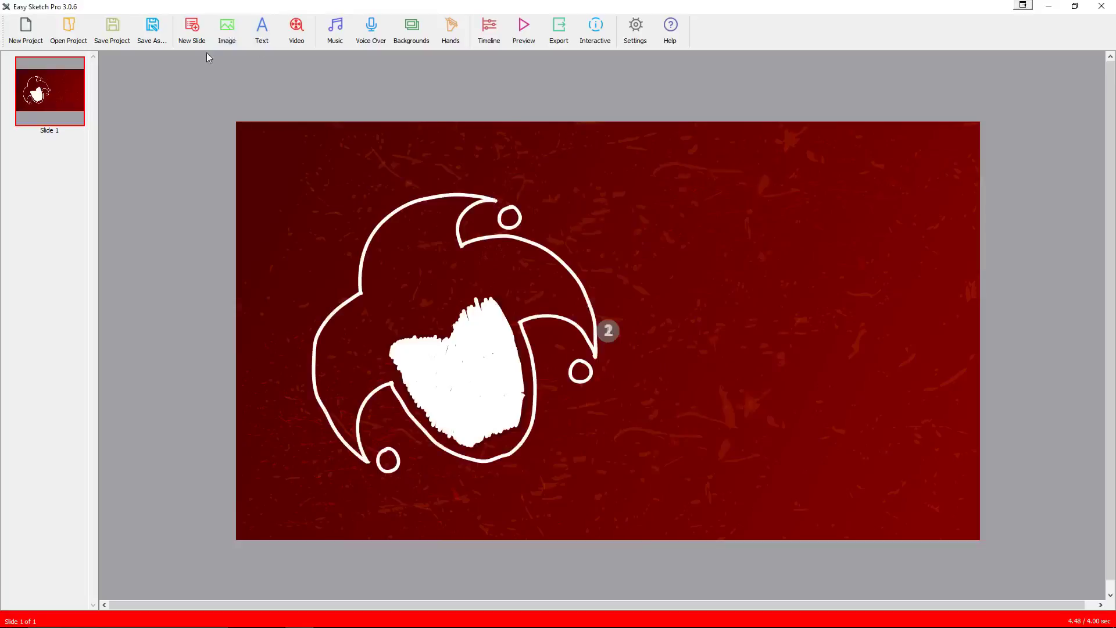
click(228, 30)
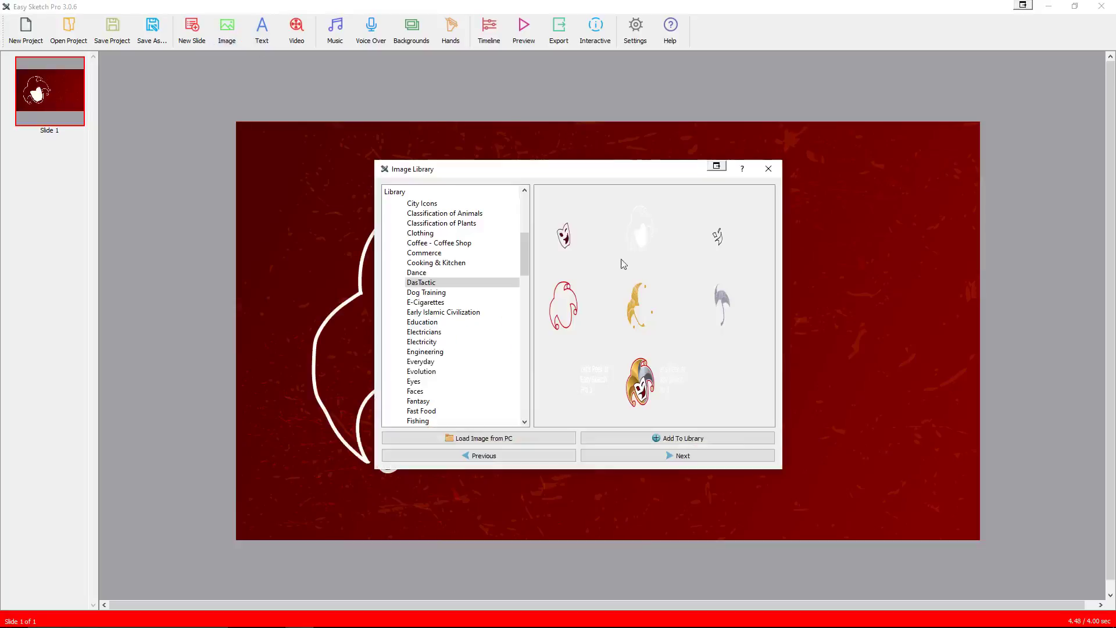
click(718, 237)
click(227, 30)
click(570, 317)
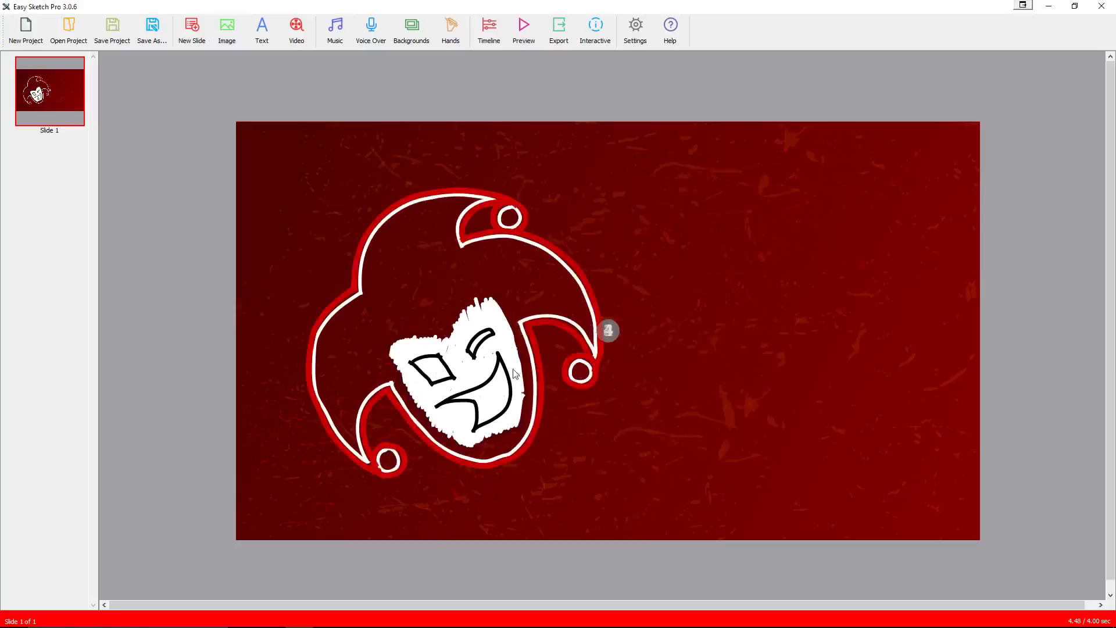
- Add the gold hat shading, the grey hat shading and the "Let's Peek at Easy Sketch Pro 3" title from the DasTactic library
click(227, 29)
click(639, 305)
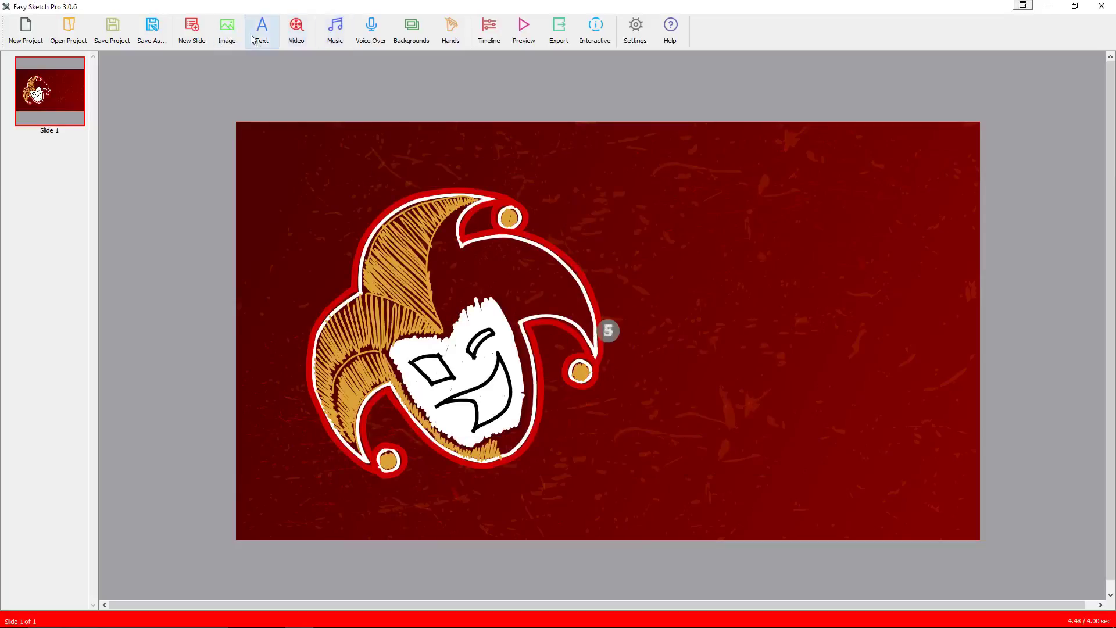
click(231, 34)
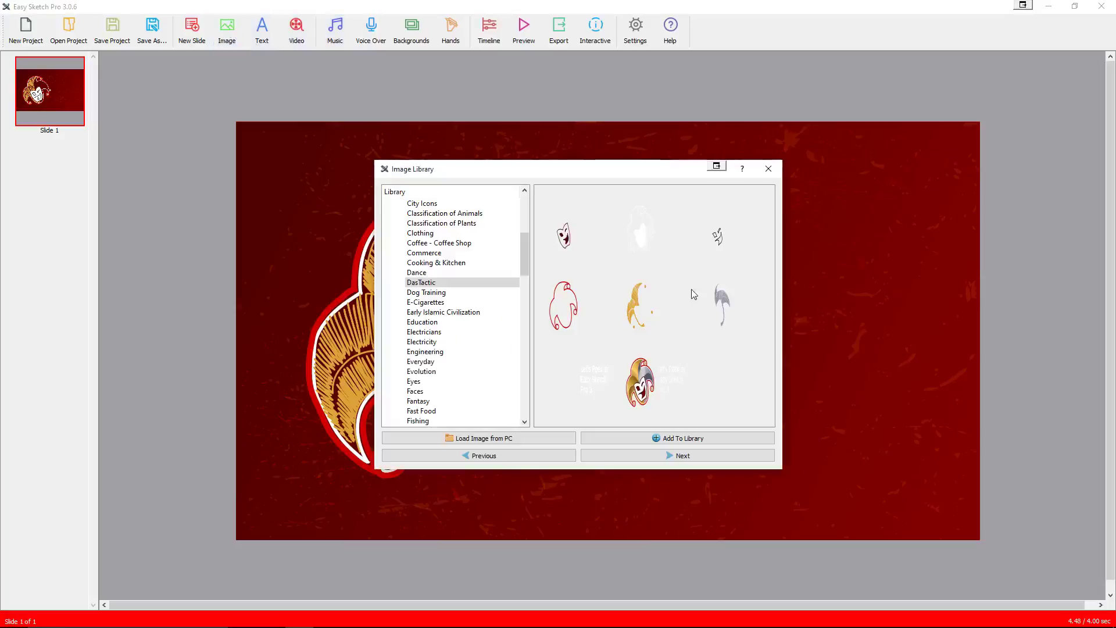
click(720, 304)
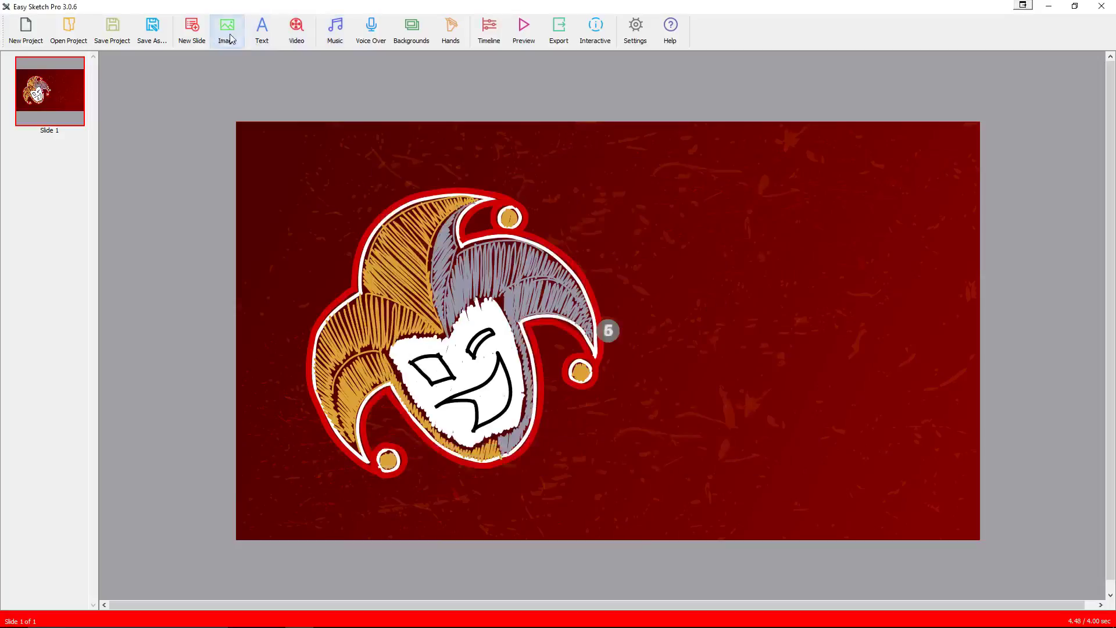
click(231, 35)
click(592, 376)
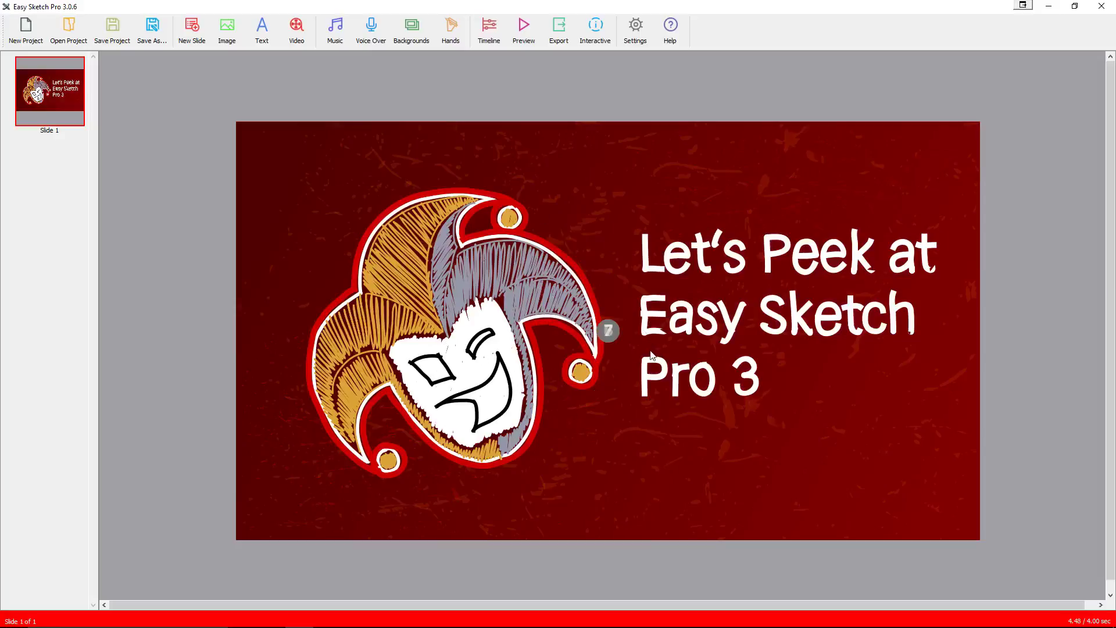
- Examine the white mask layer's properties through the timeline, save them without changes, and close the timeline
click(631, 322)
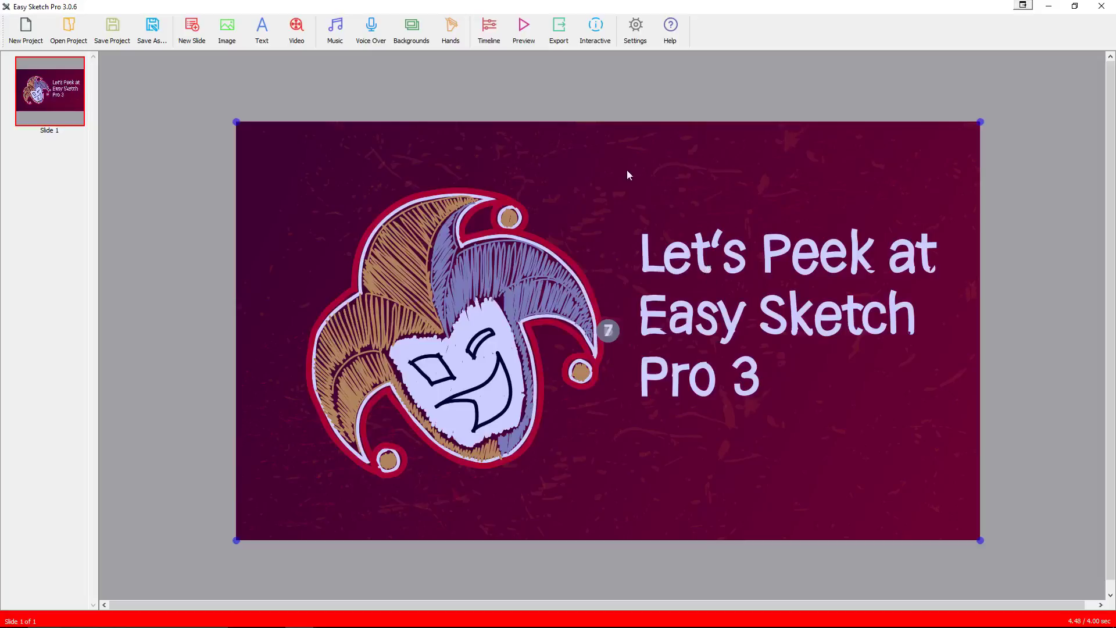
click(487, 66)
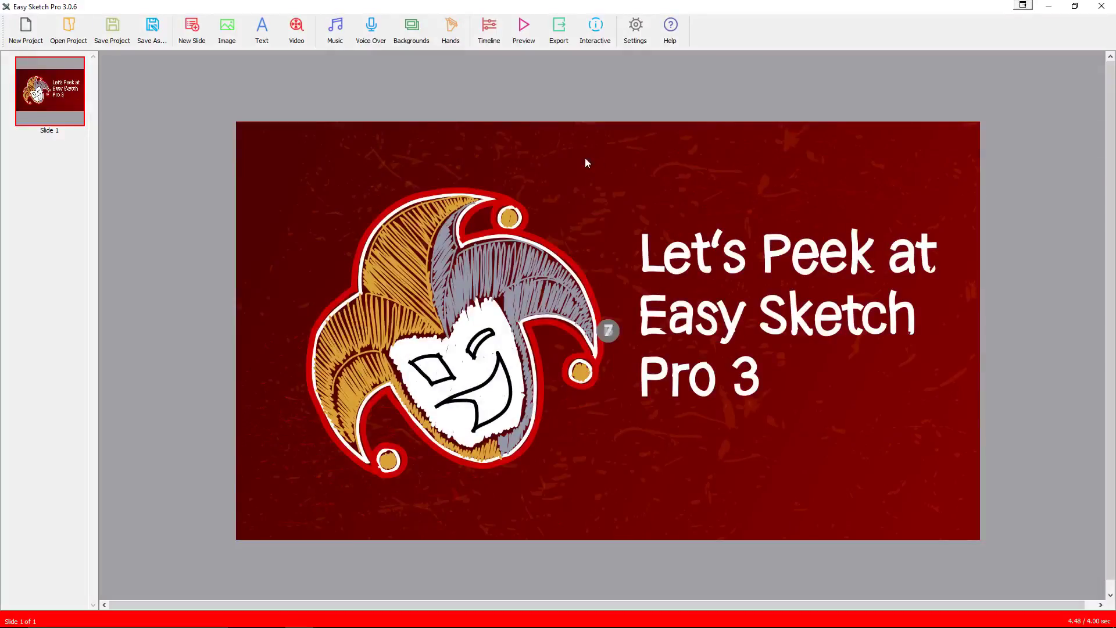
click(491, 36)
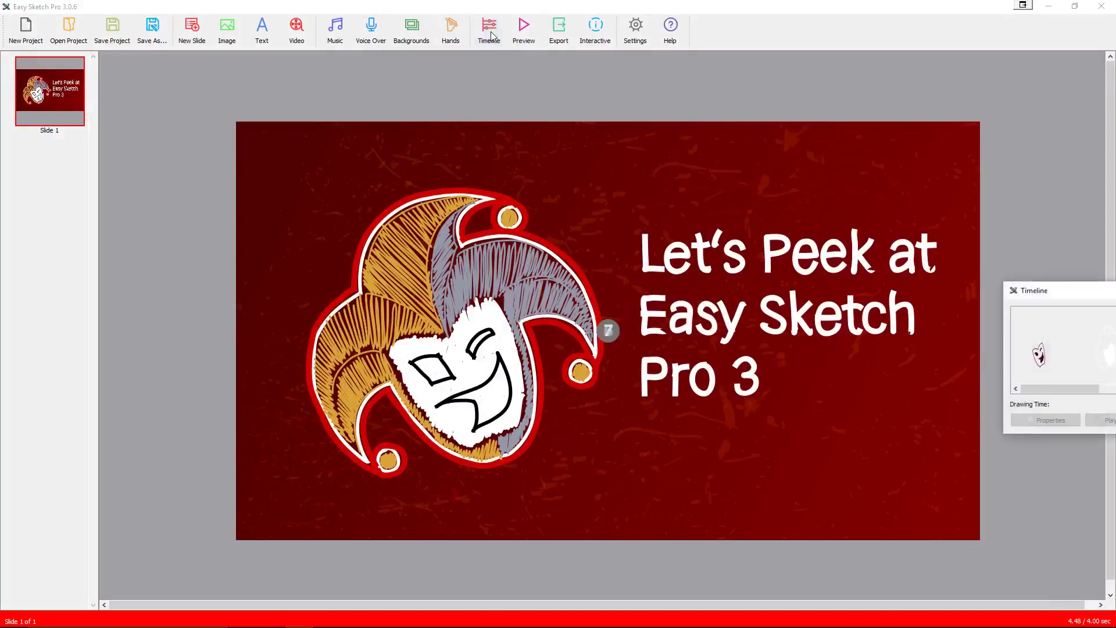
drag(1074, 287, 635, 229)
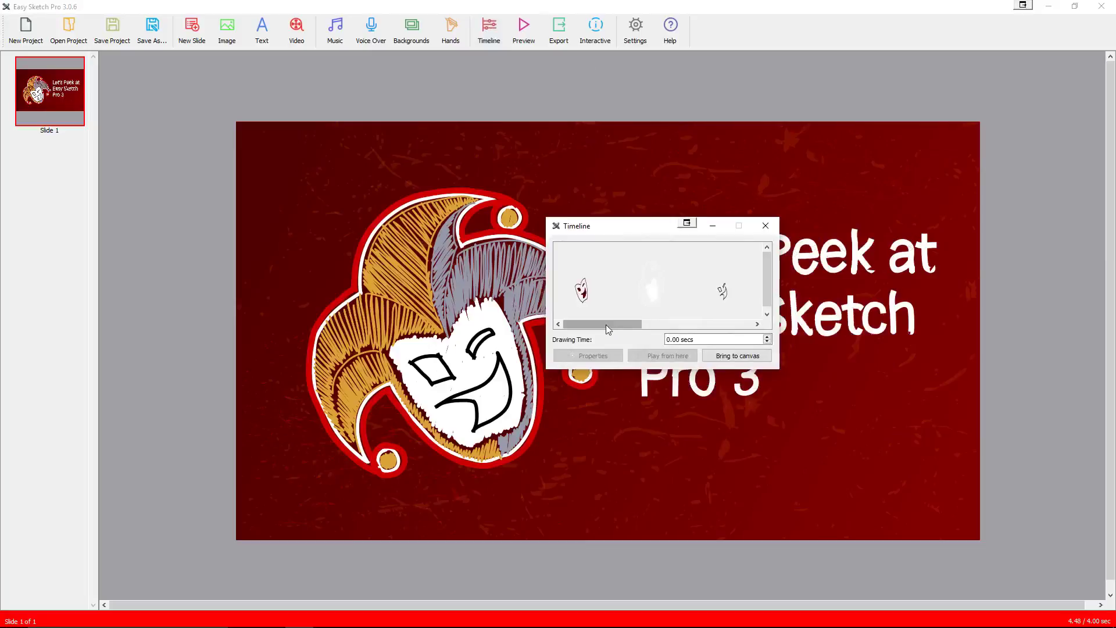
click(649, 298)
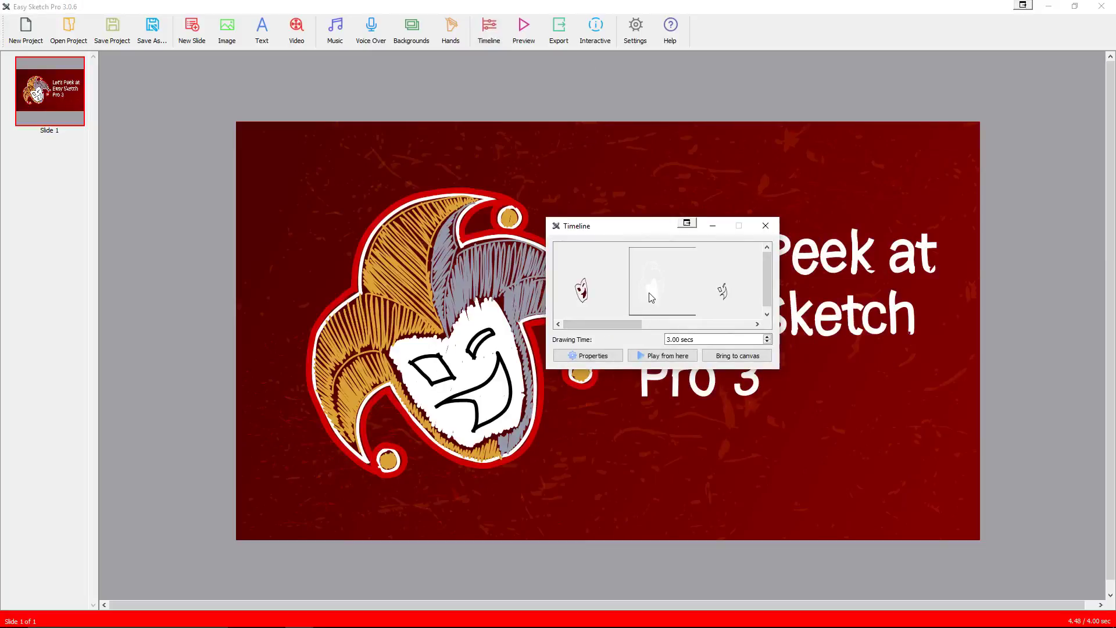
click(584, 355)
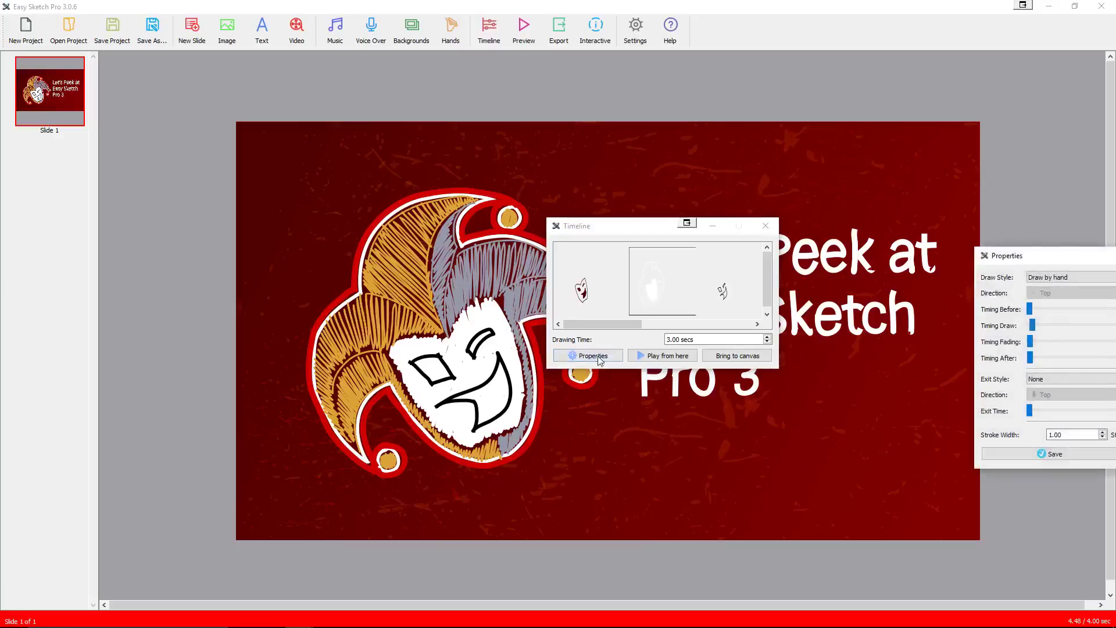
drag(1040, 255, 663, 390)
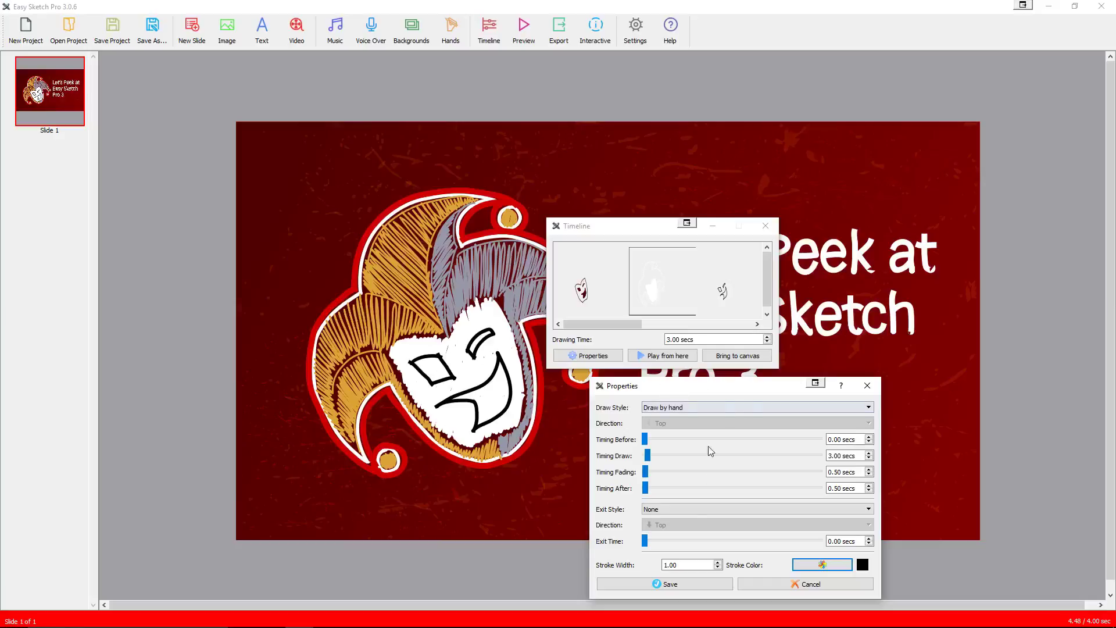
click(671, 584)
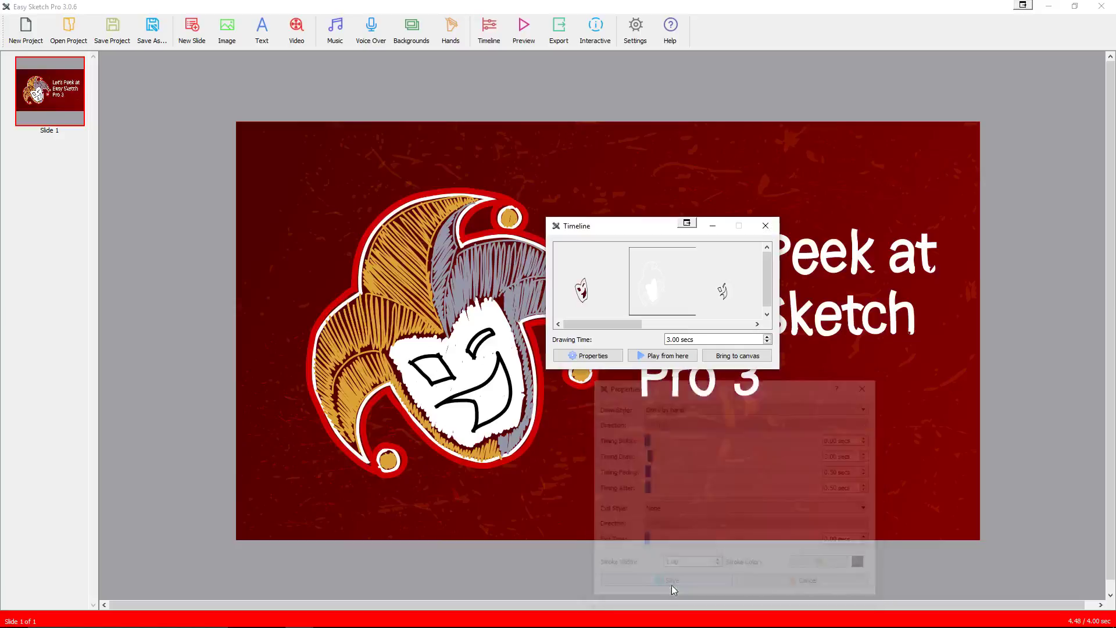
click(765, 228)
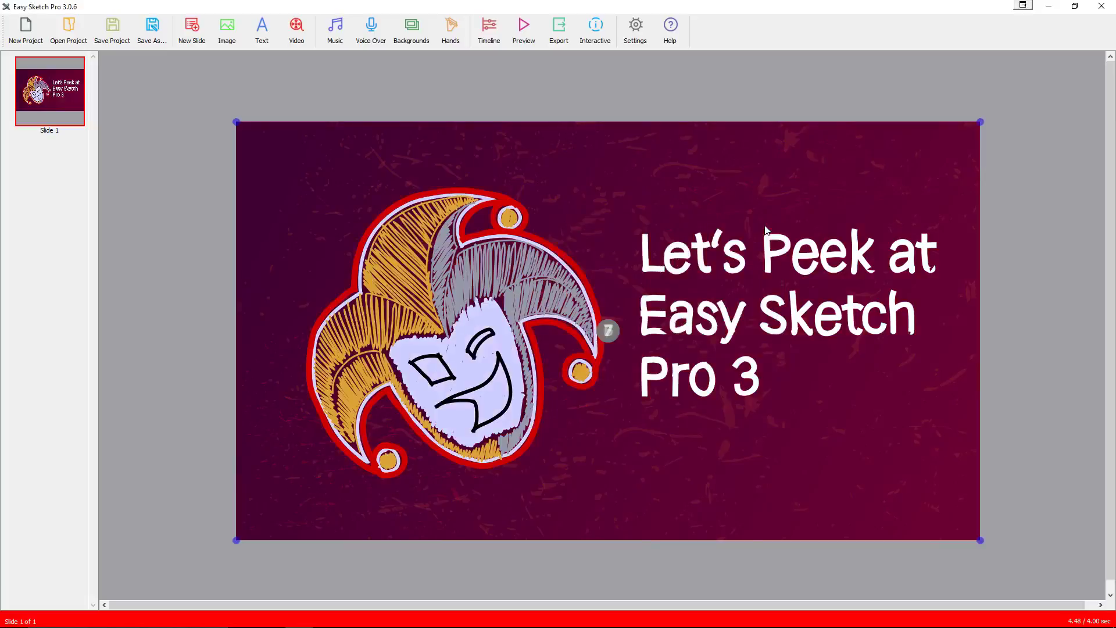
right_click(635, 240)
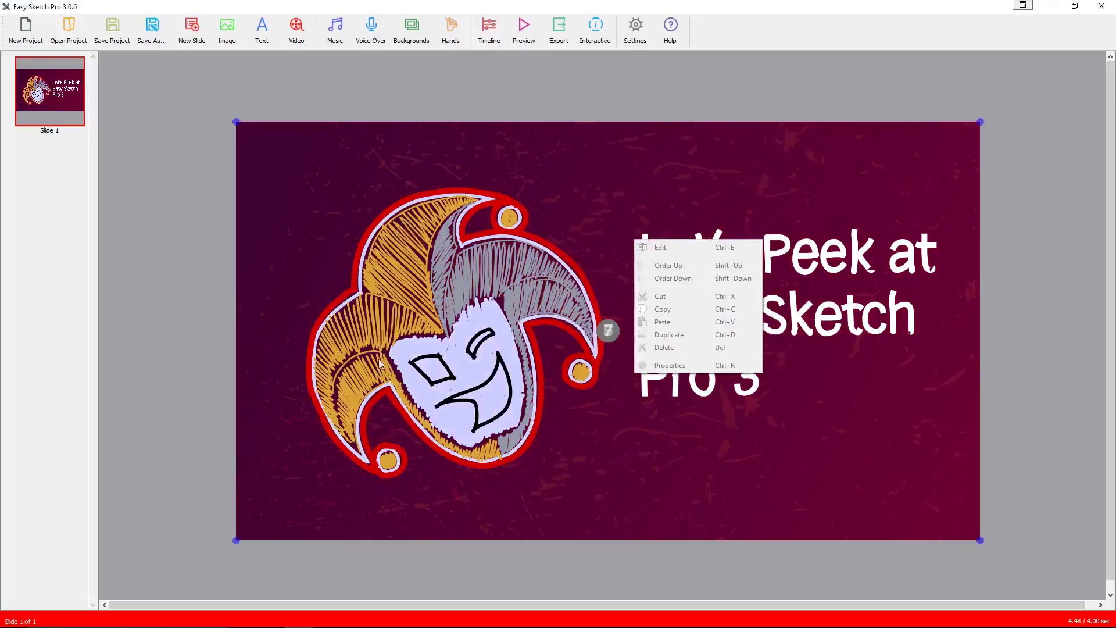
click(182, 285)
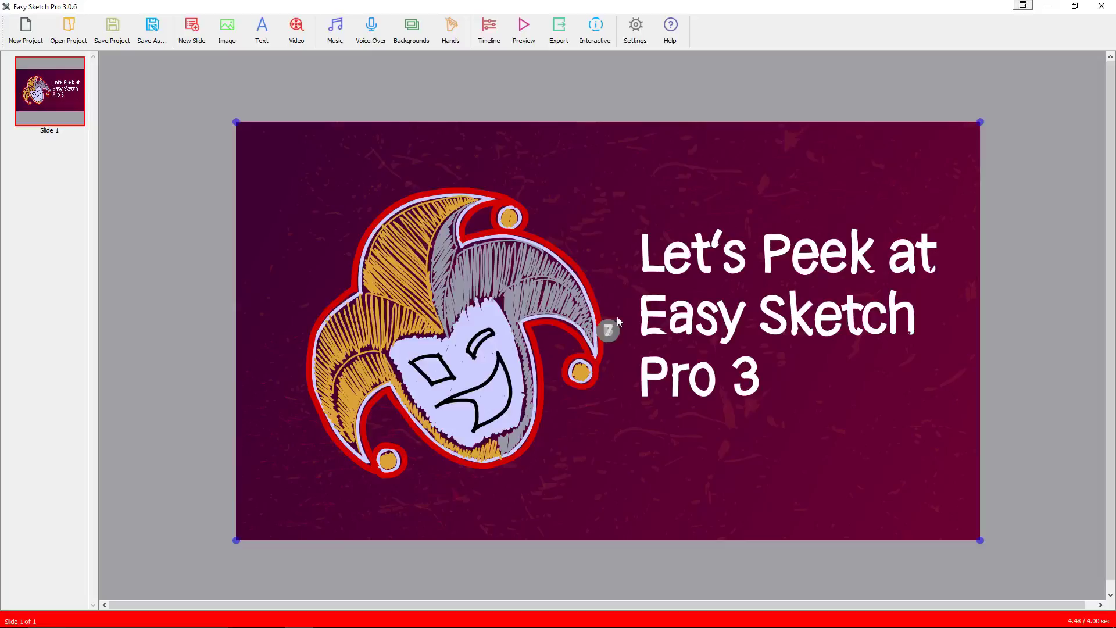
click(1014, 278)
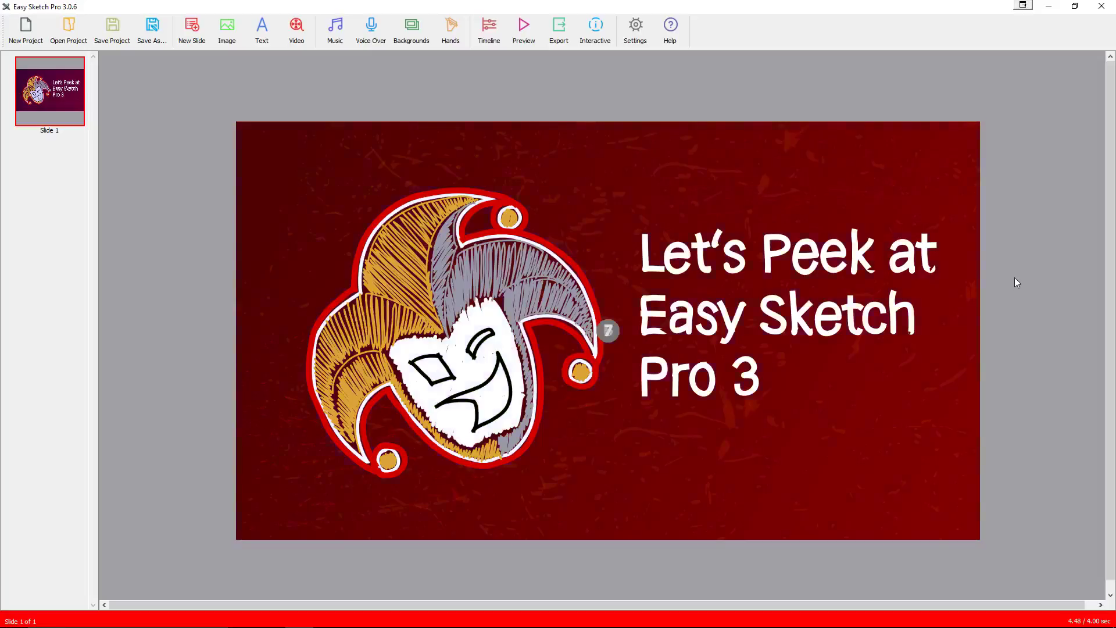
- Delete the title, grey shading, gold shading, red hat outline and black facial features layers from the slide
click(648, 322)
key(Delete)
click(646, 317)
key(Delete)
click(646, 317)
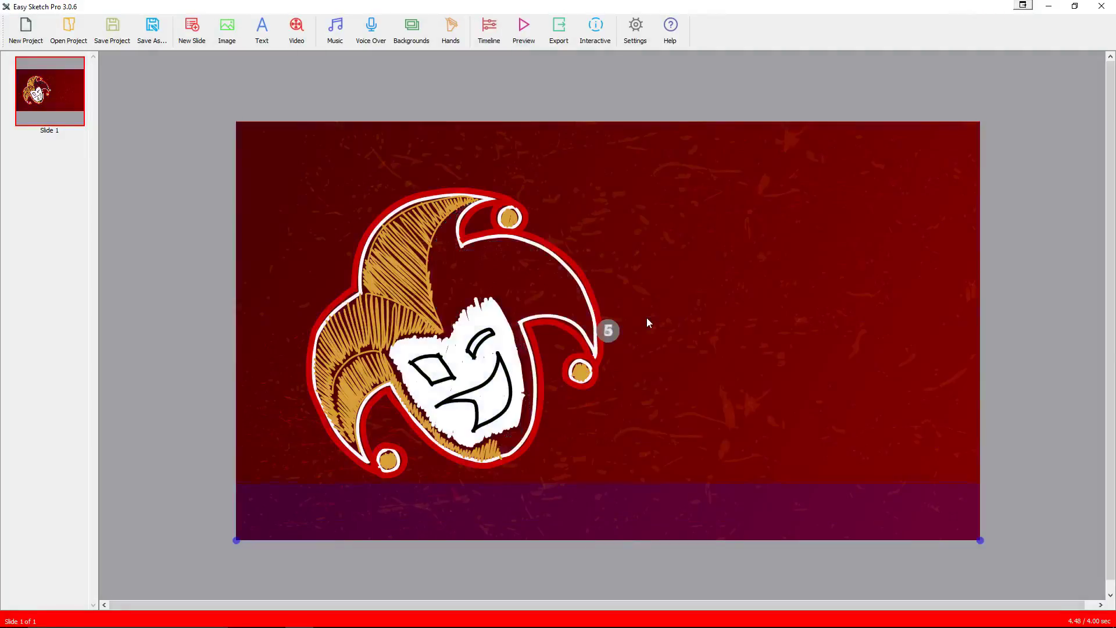
key(Delete)
click(646, 317)
key(Delete)
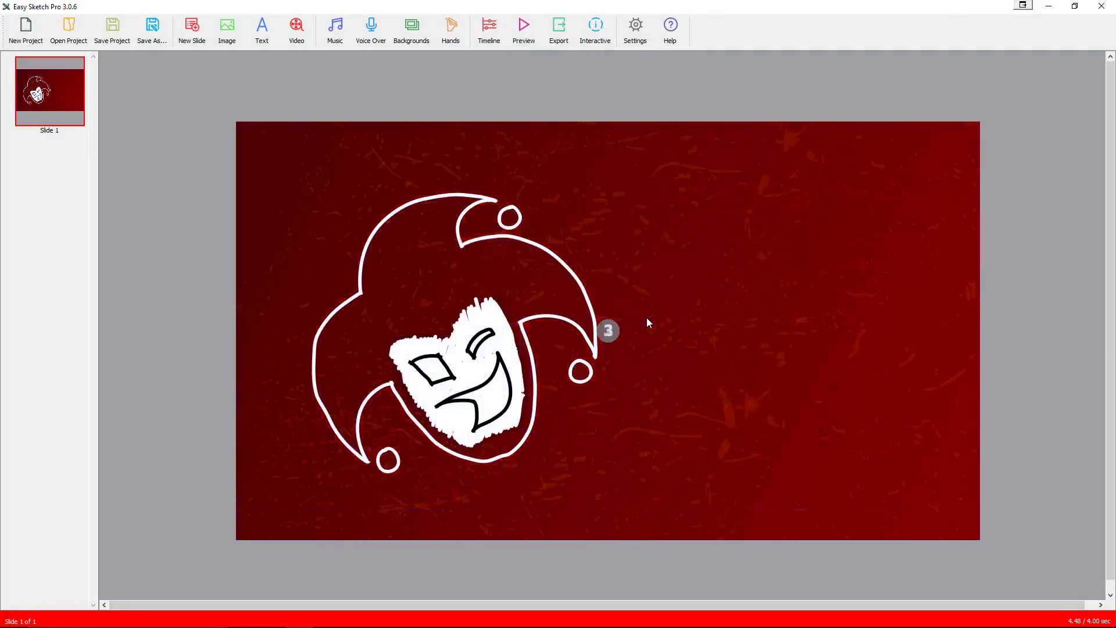
click(646, 317)
key(Delete)
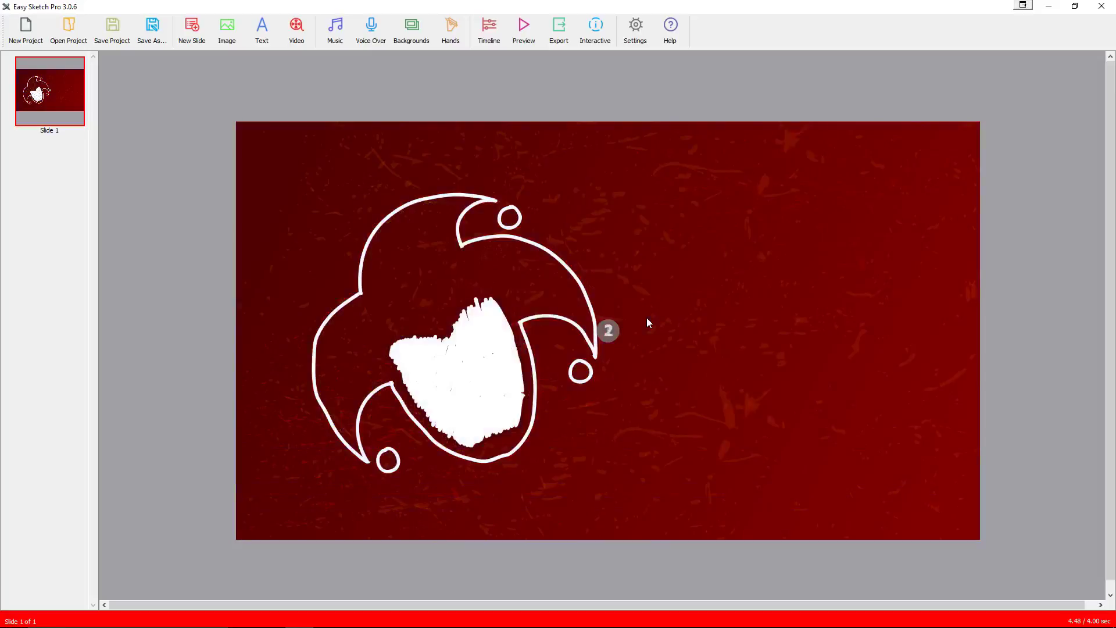
- Change the order of the two remaining layers so the white mask layer lies behind the dark red mask image
right_click(610, 330)
click(614, 298)
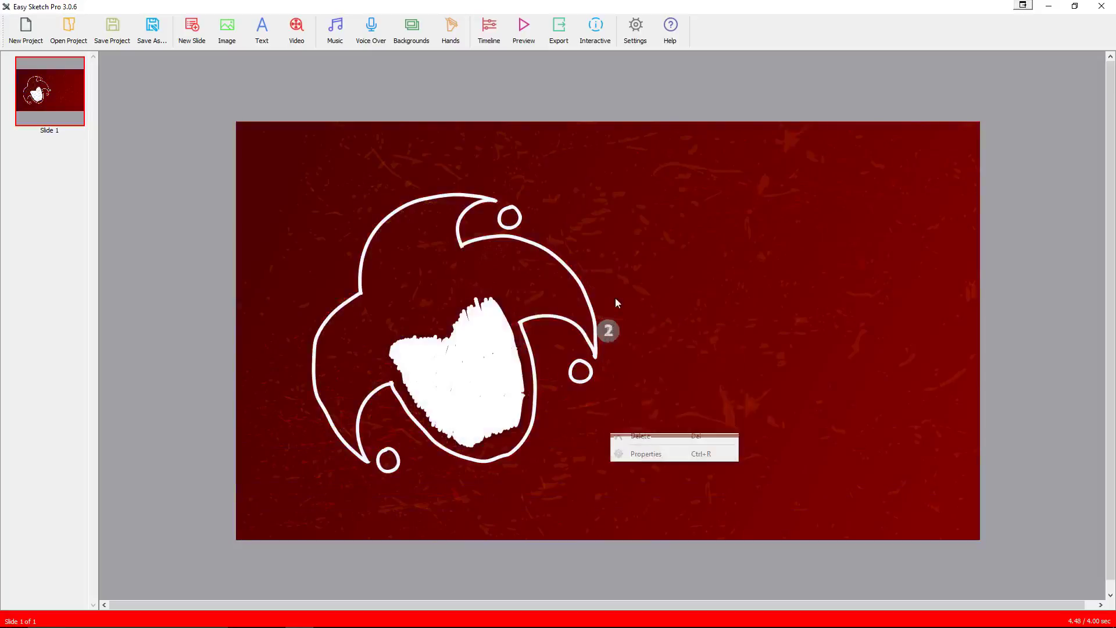
click(619, 313)
right_click(653, 314)
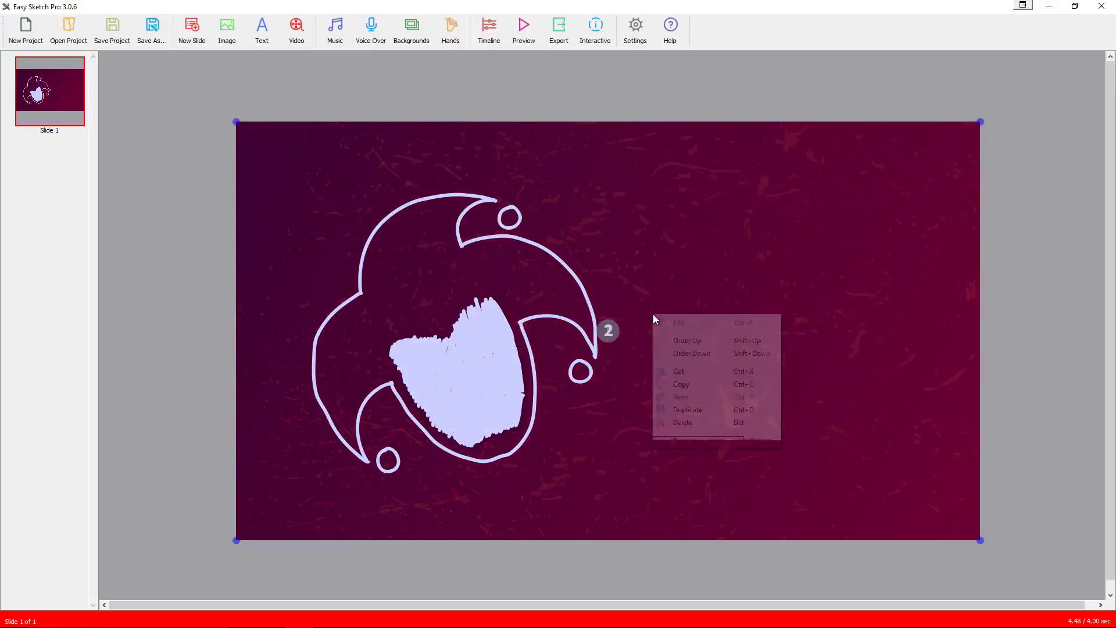
click(687, 340)
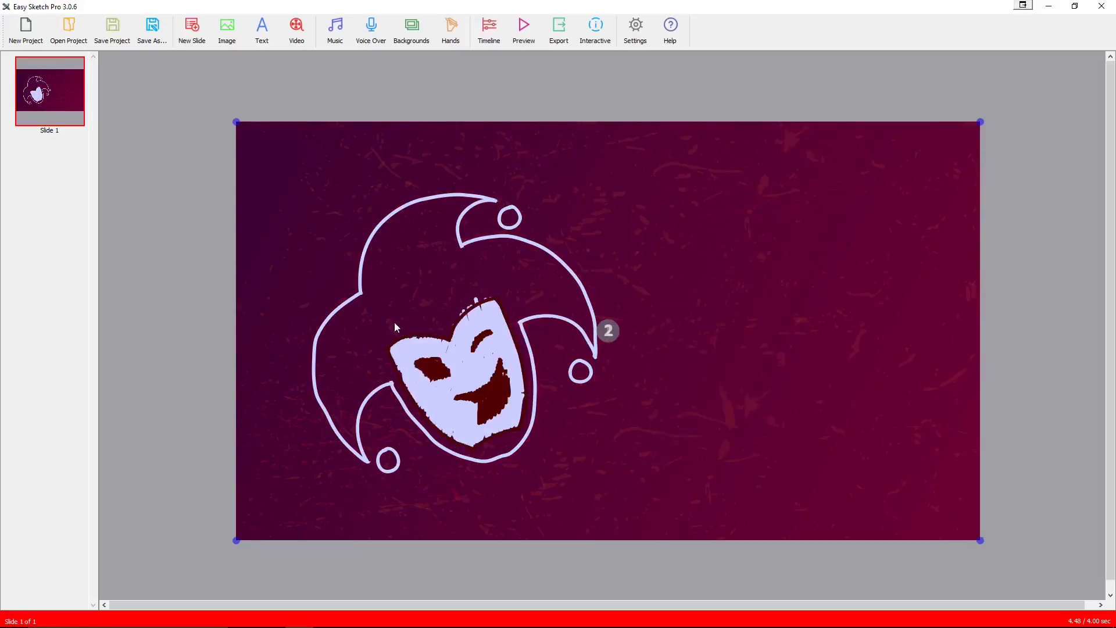
click(196, 320)
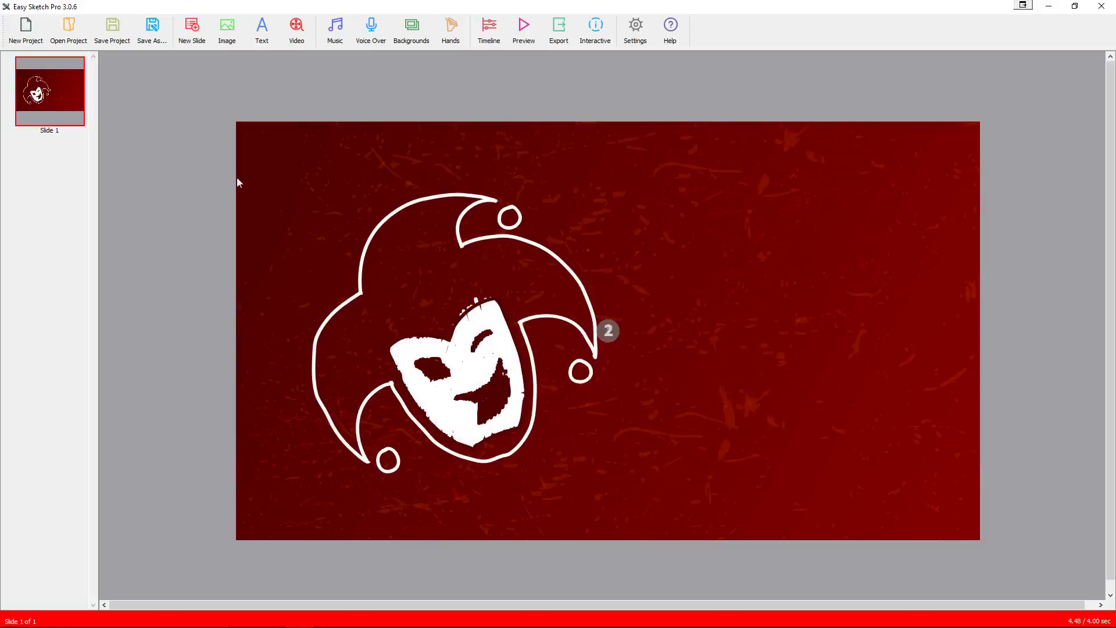
- Add the black facial features and the red hat outline from the DasTactic image library to the slide
click(225, 33)
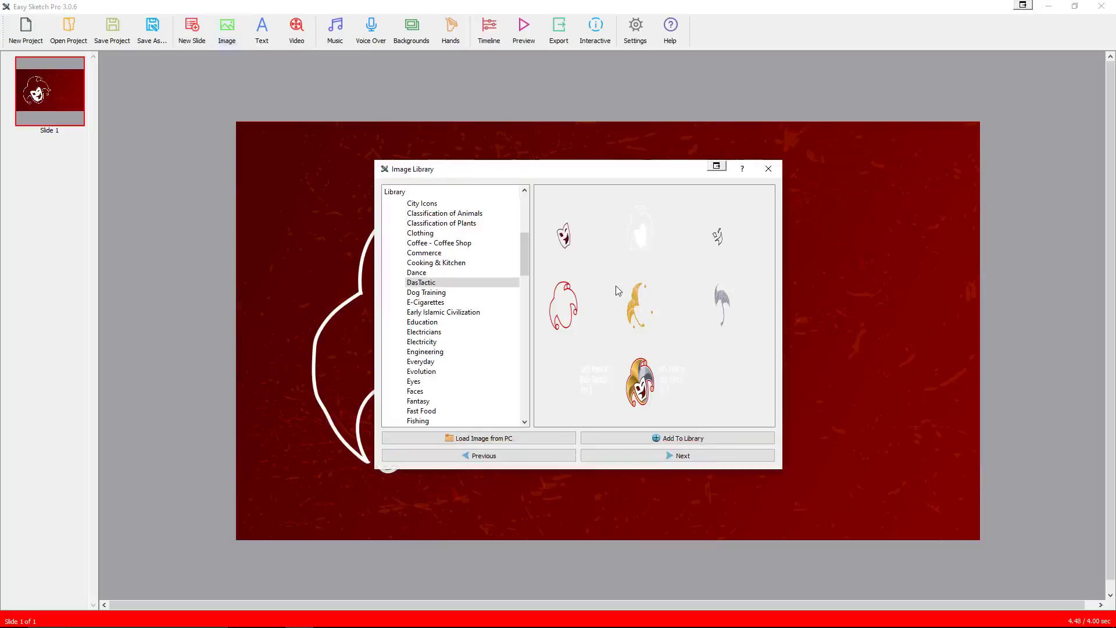
click(719, 237)
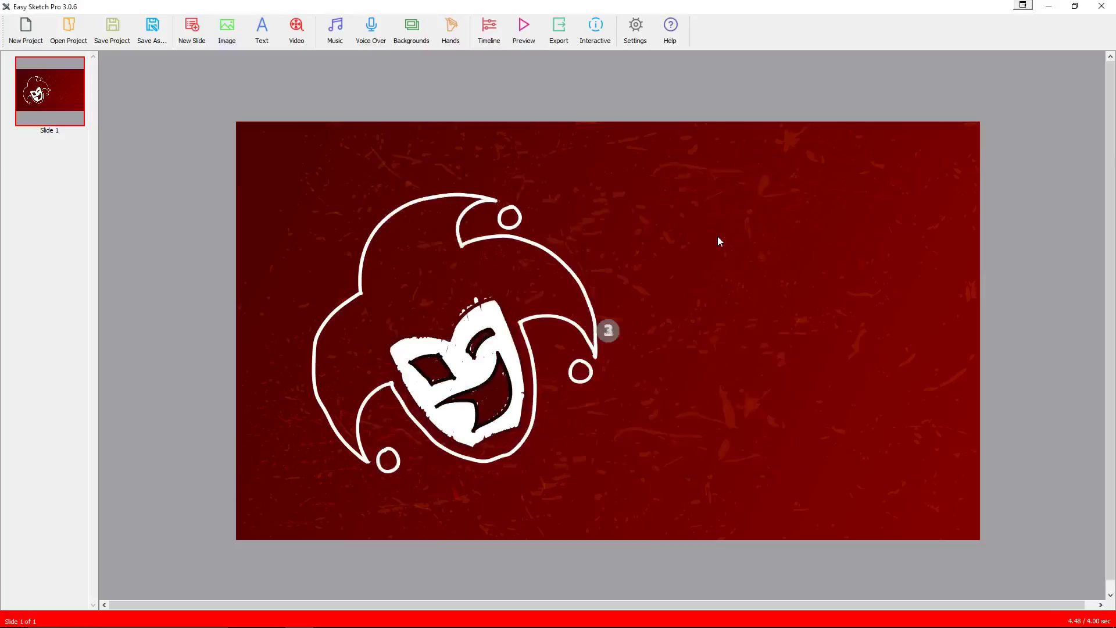
click(227, 29)
click(573, 312)
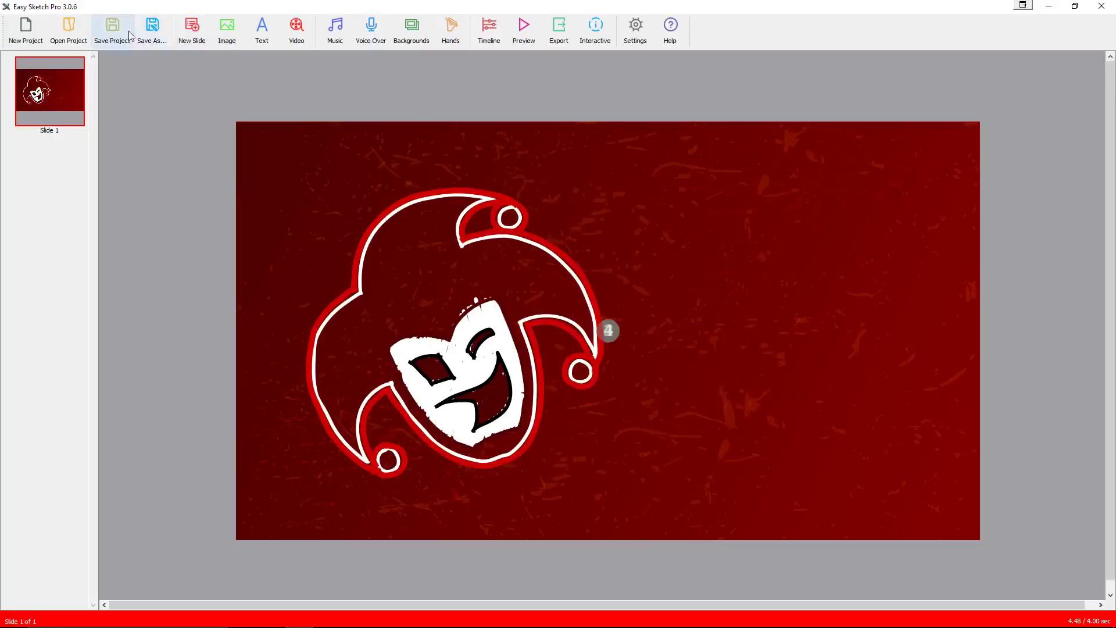
- Add the gold hat shading, the grey hat shading and the white title artwork from the DasTactic library
click(227, 32)
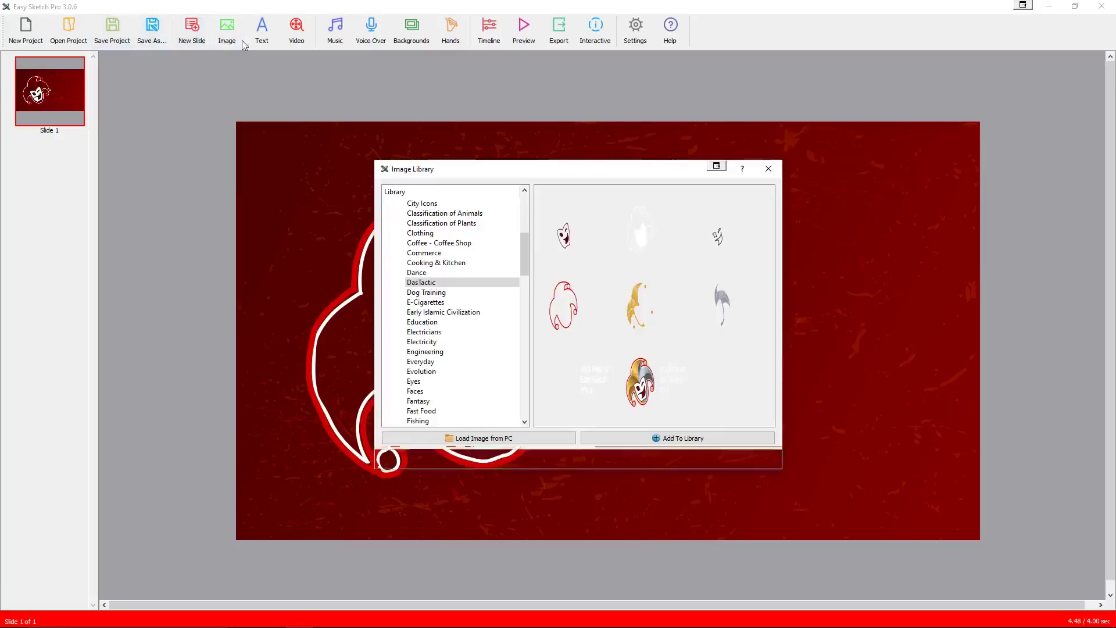
click(636, 301)
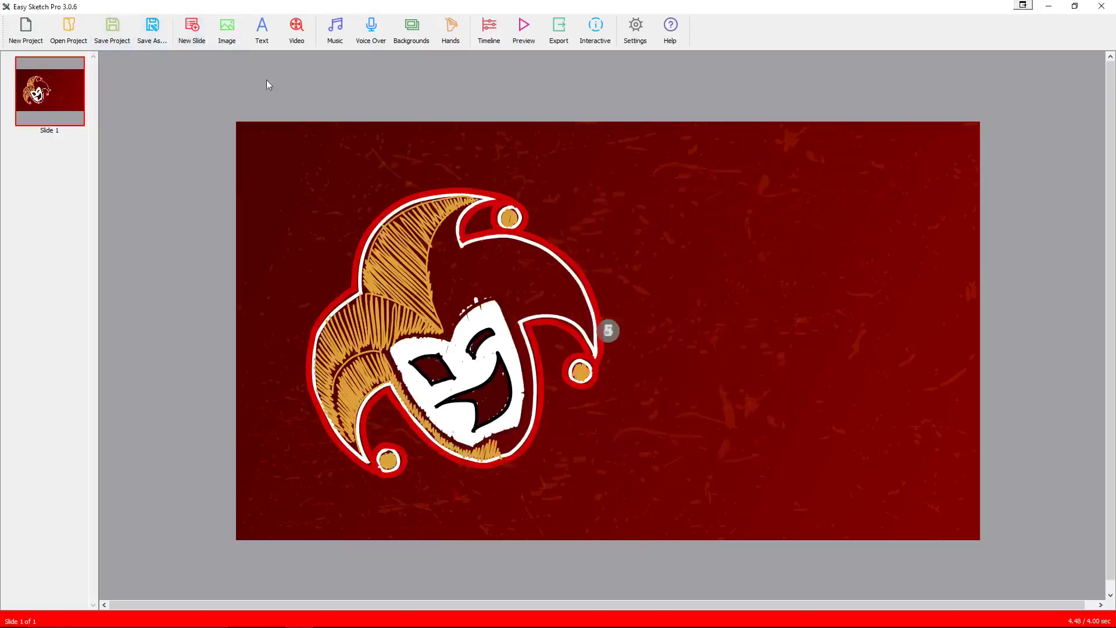
click(227, 32)
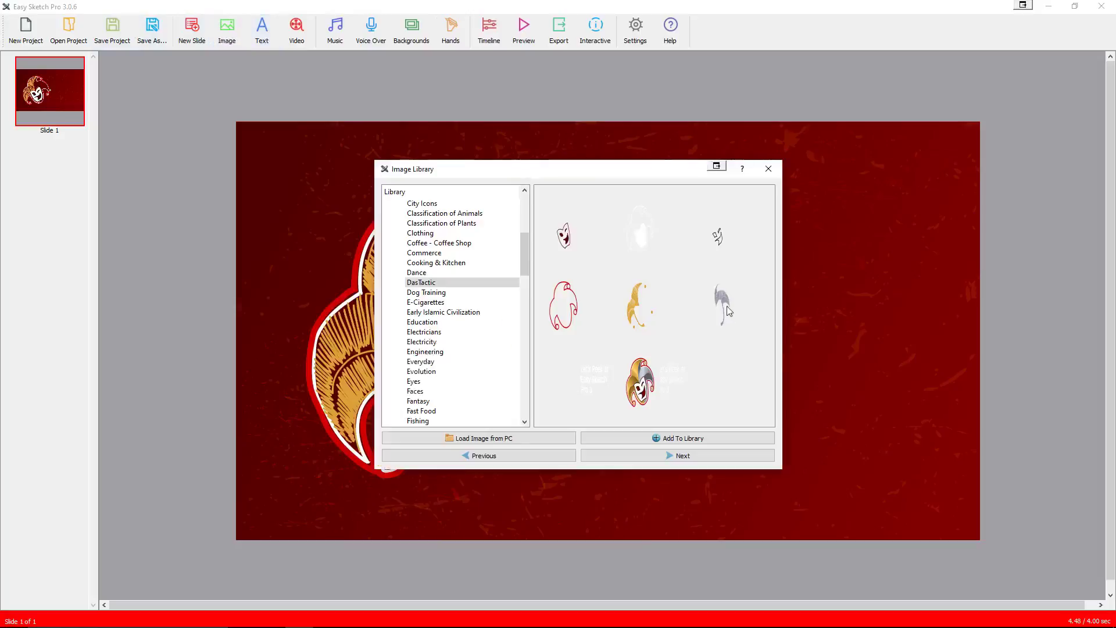
click(728, 305)
click(226, 32)
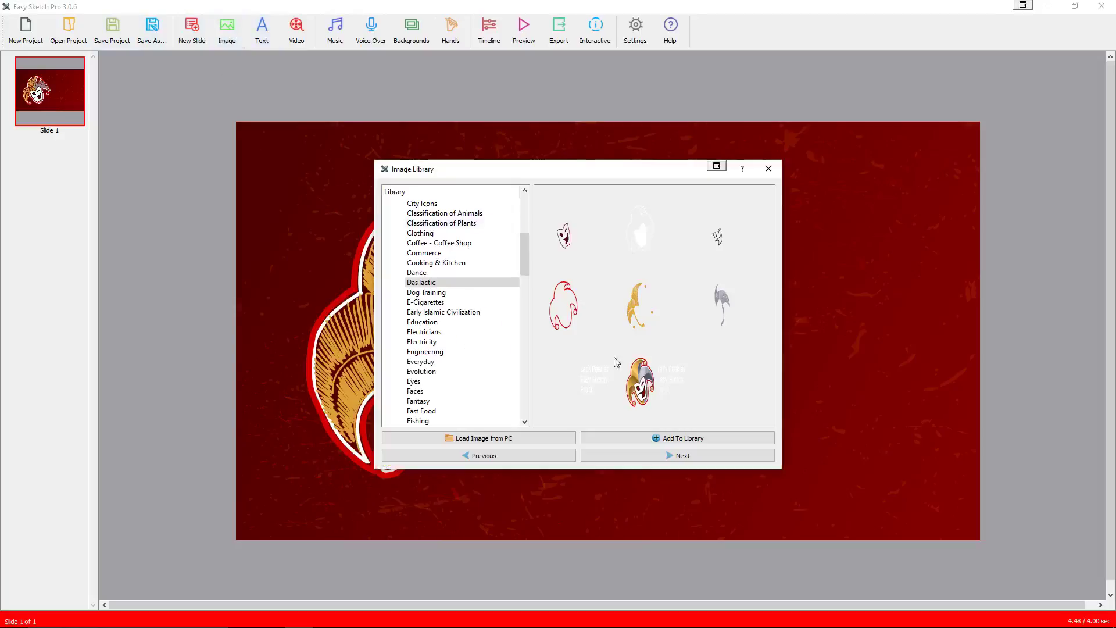
click(581, 384)
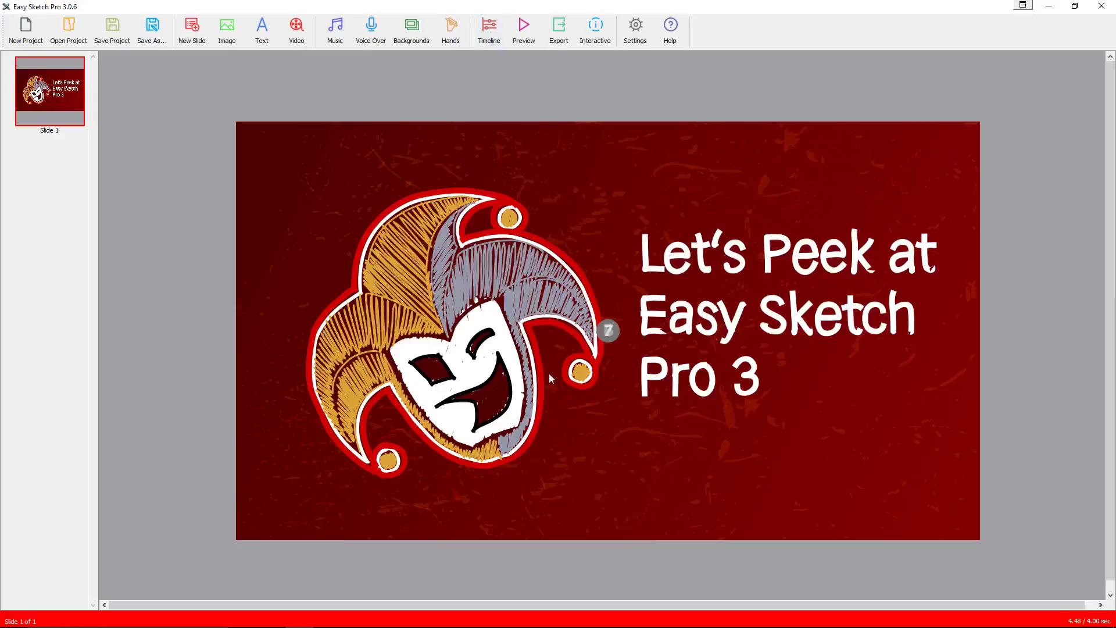
- Set the white mask layer's stroke colour to white (#ffffff) through the timeline and save its properties
click(487, 46)
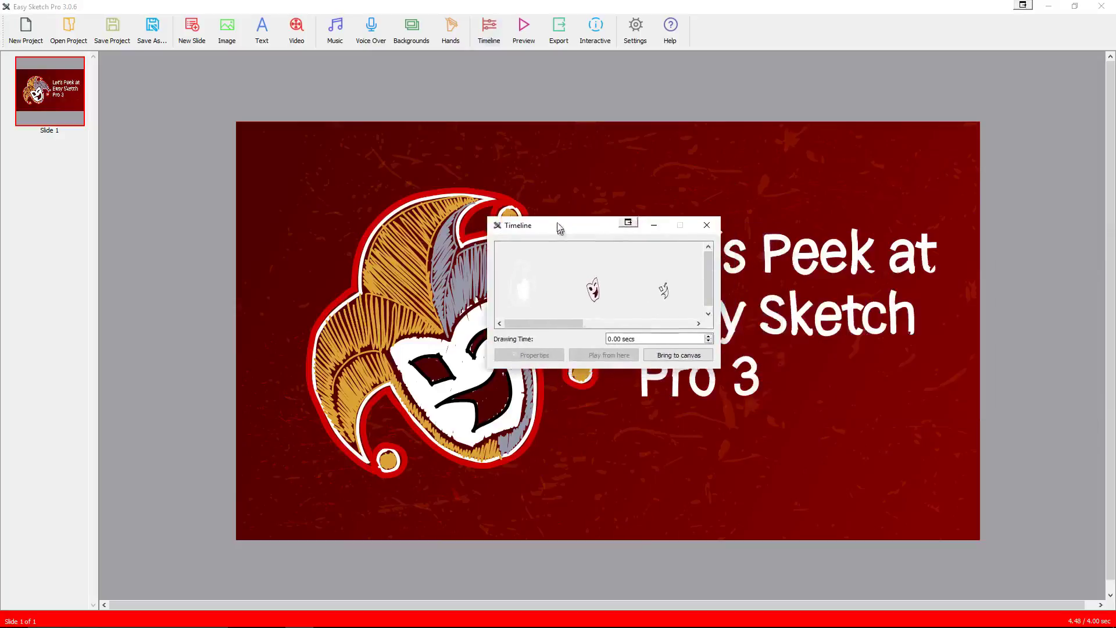
click(523, 284)
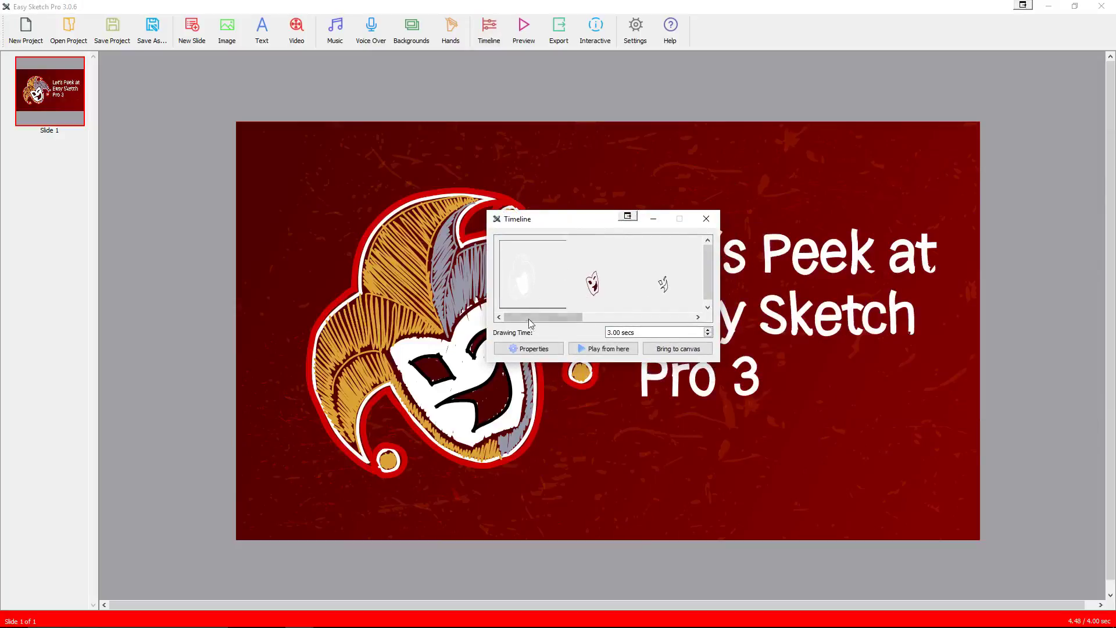
click(546, 348)
drag(709, 394, 657, 383)
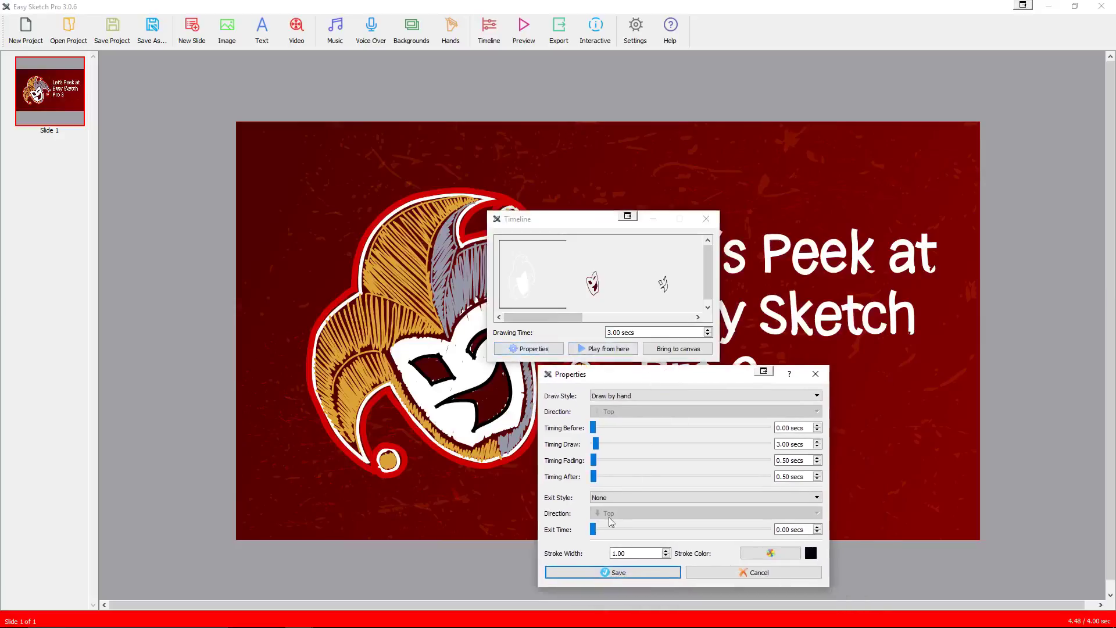
click(770, 554)
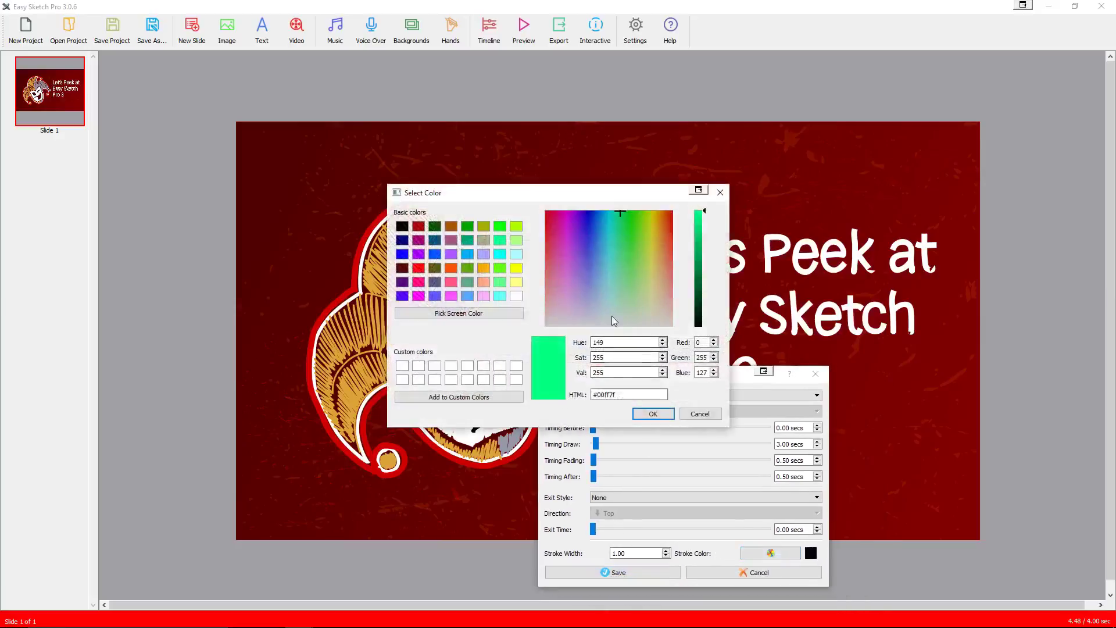
click(613, 324)
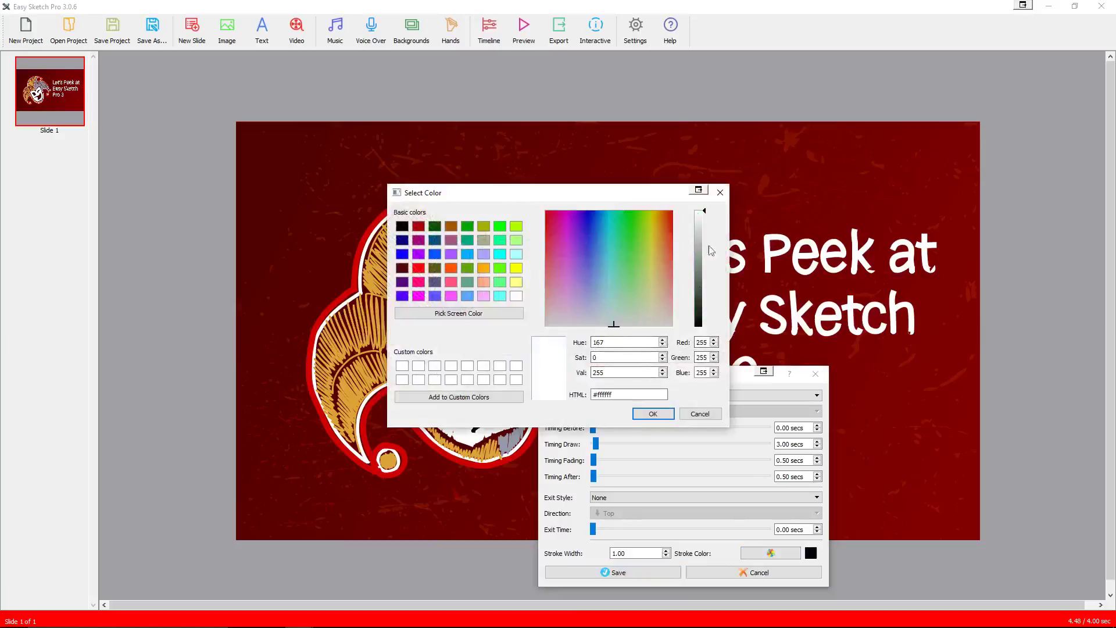
click(652, 414)
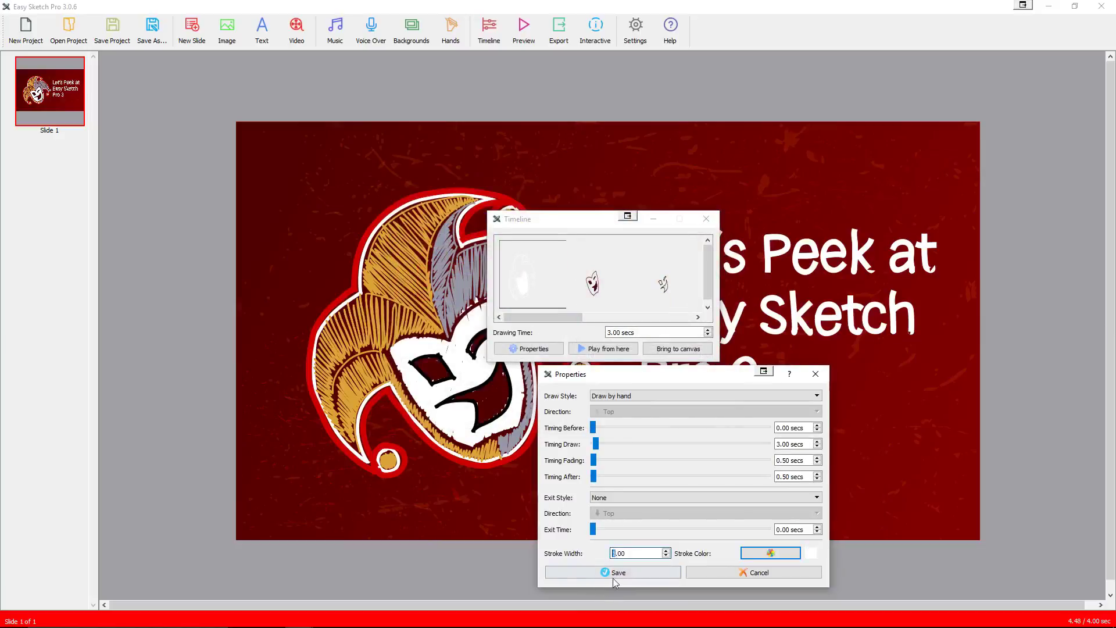
click(638, 571)
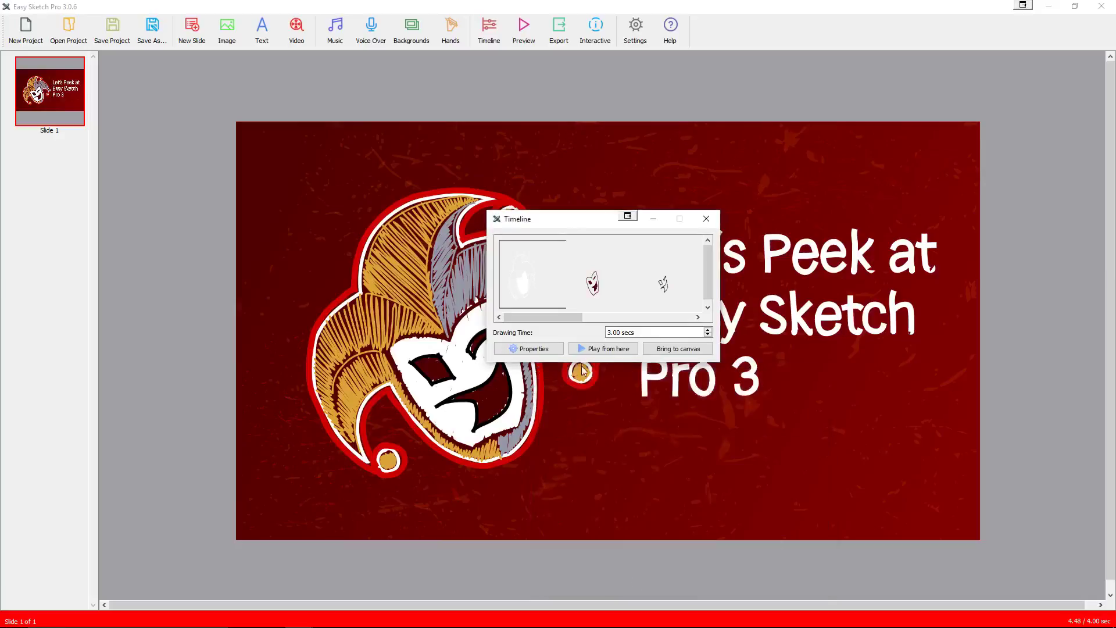
- Check the stroke colour and stroke width of the black facial features layer, and save its properties
click(593, 288)
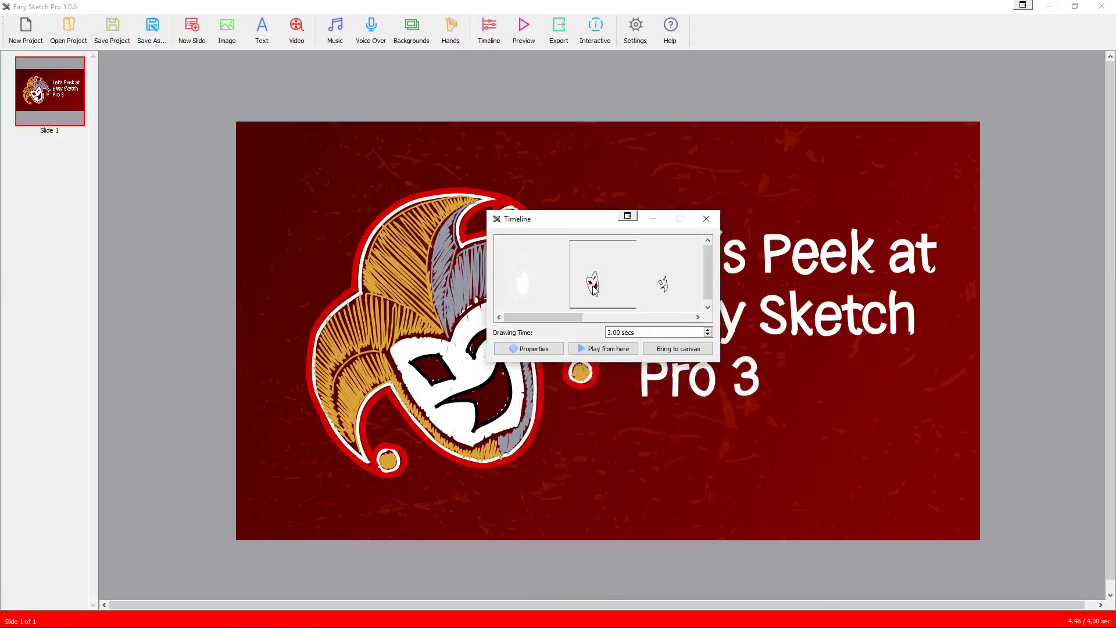
click(667, 287)
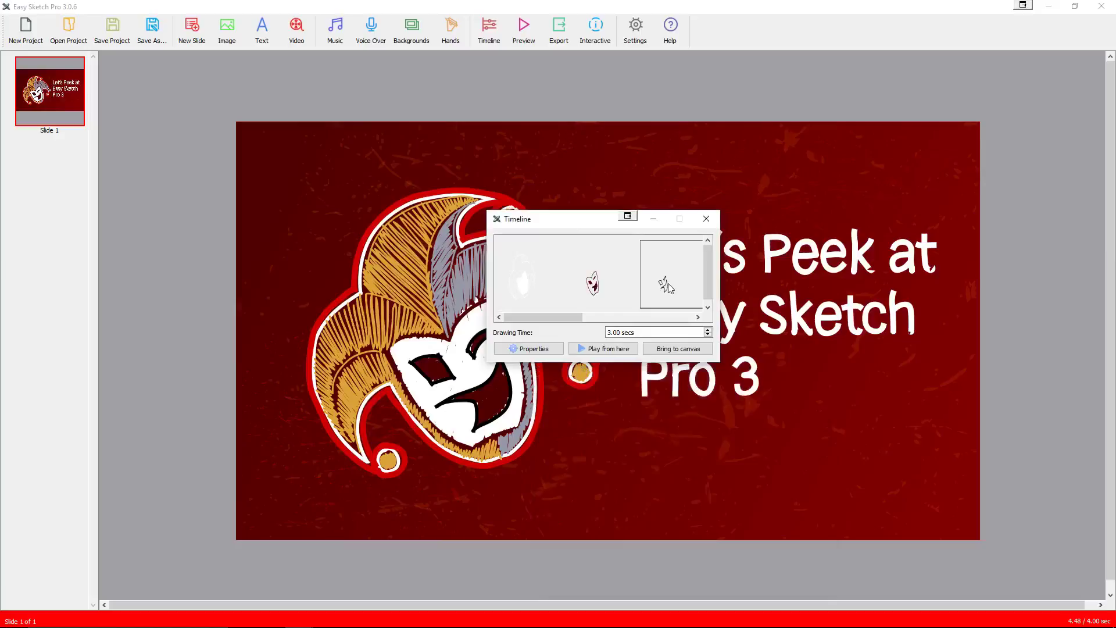
click(524, 348)
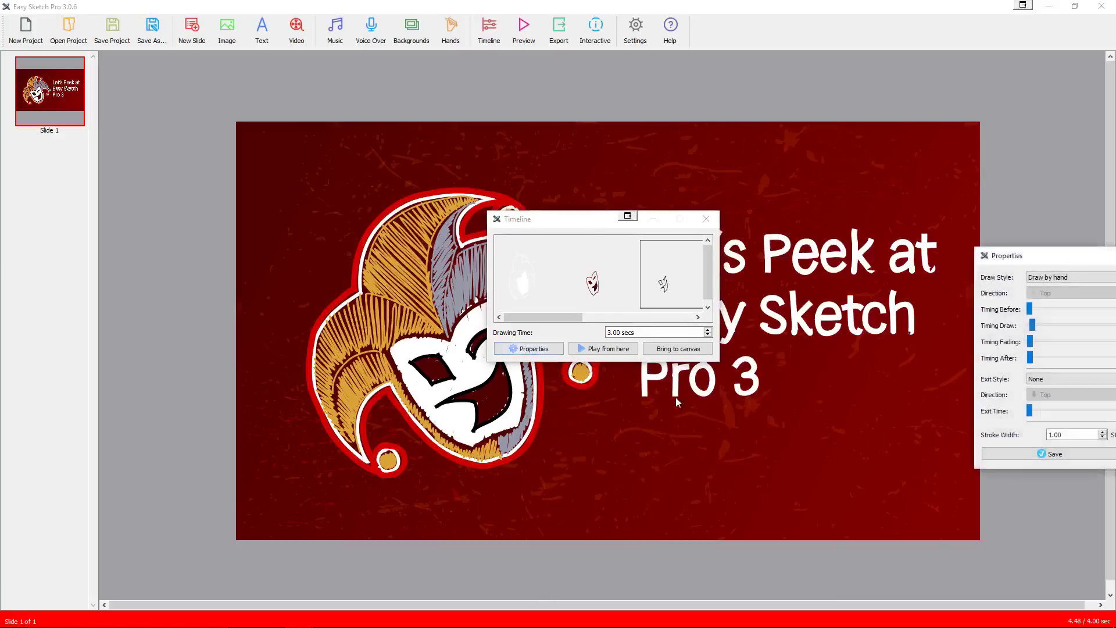
drag(1049, 256, 541, 306)
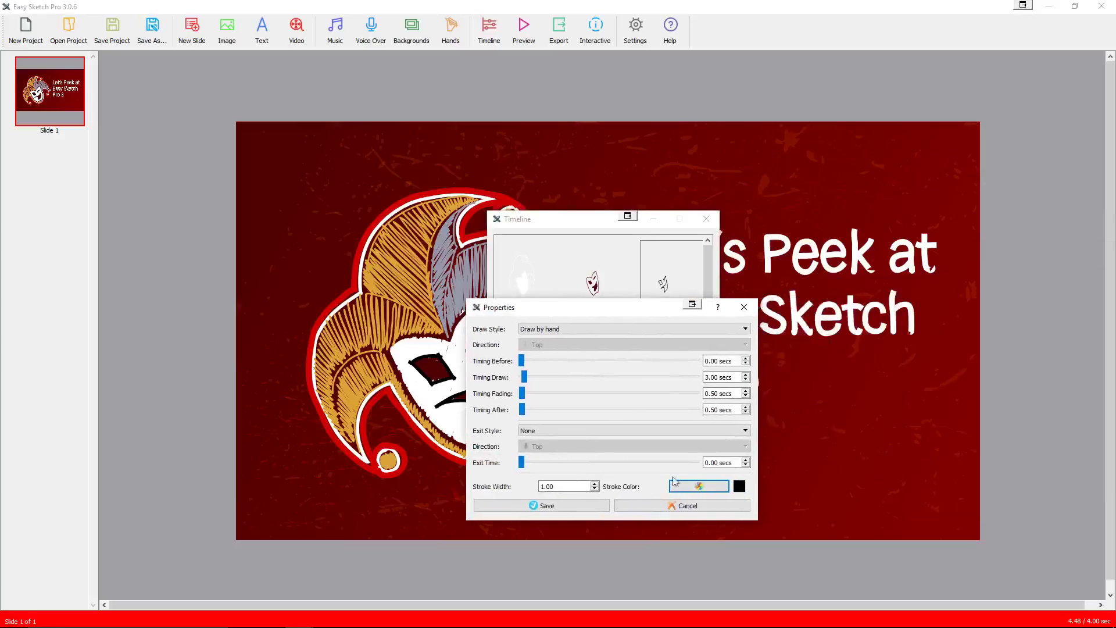
click(699, 486)
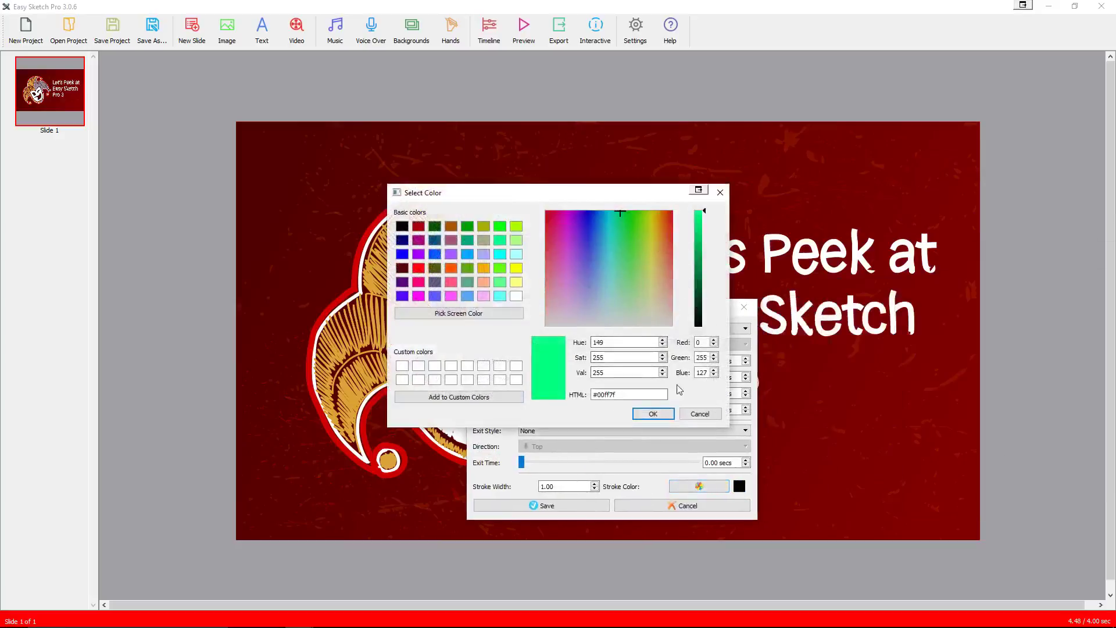
click(700, 413)
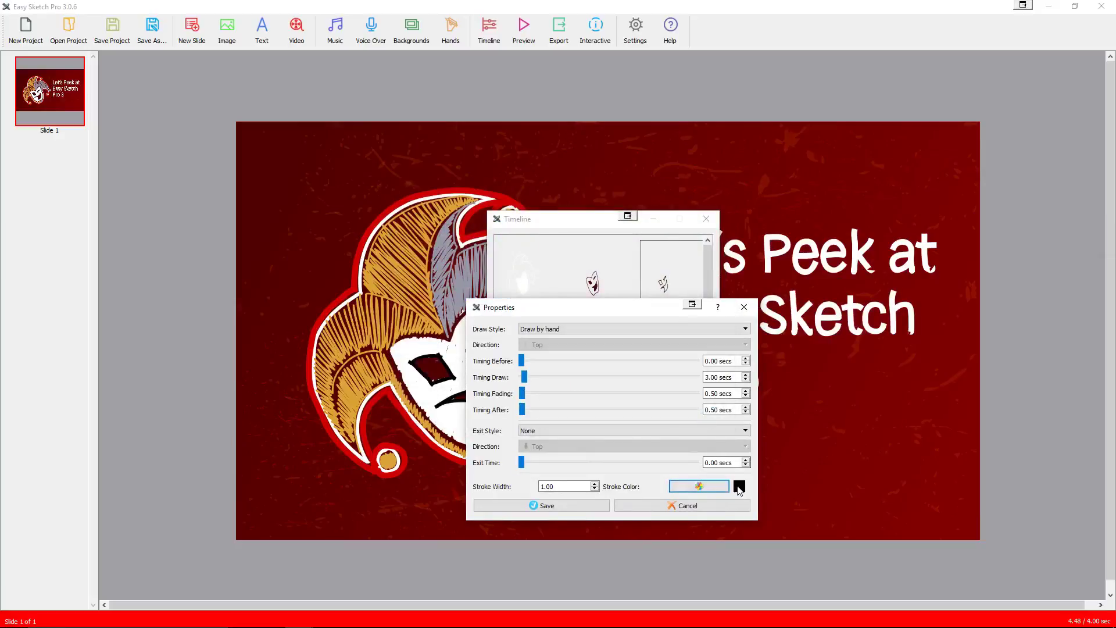
drag(544, 486, 525, 490)
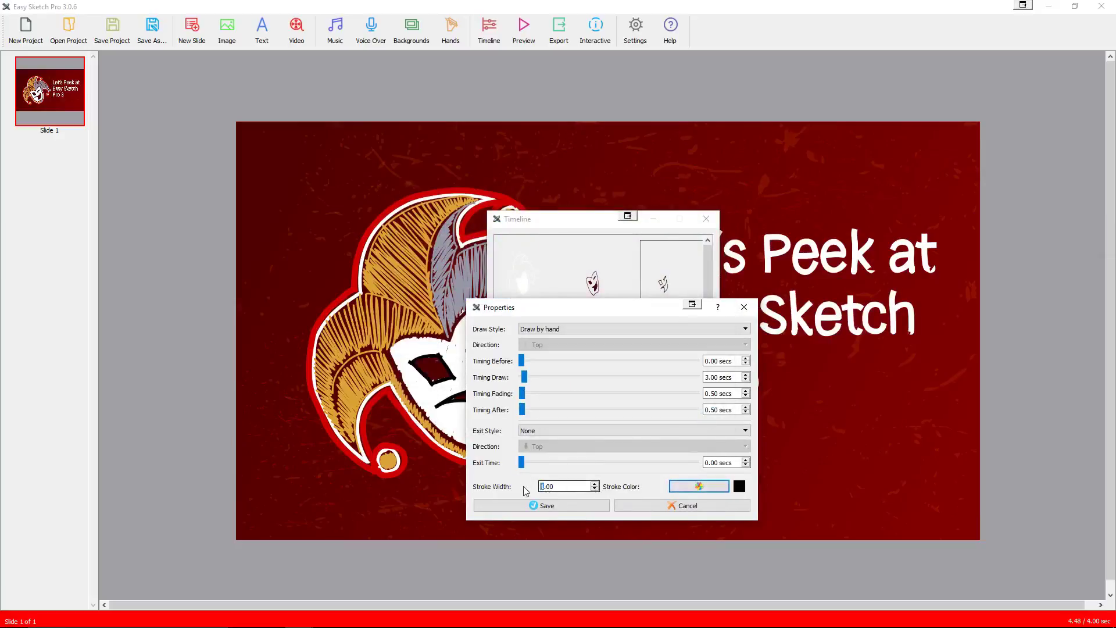
click(562, 507)
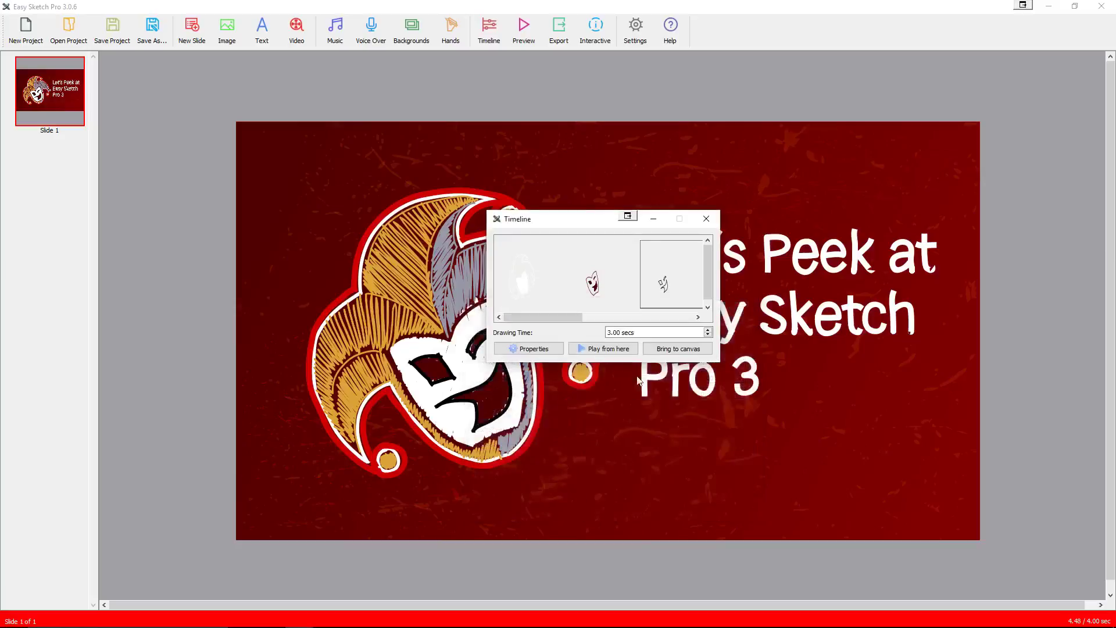
- Select the red hat outline layer in the timeline, then switch to Illustrator and check that outline's stroke weight and colour code
drag(572, 320, 601, 297)
click(585, 285)
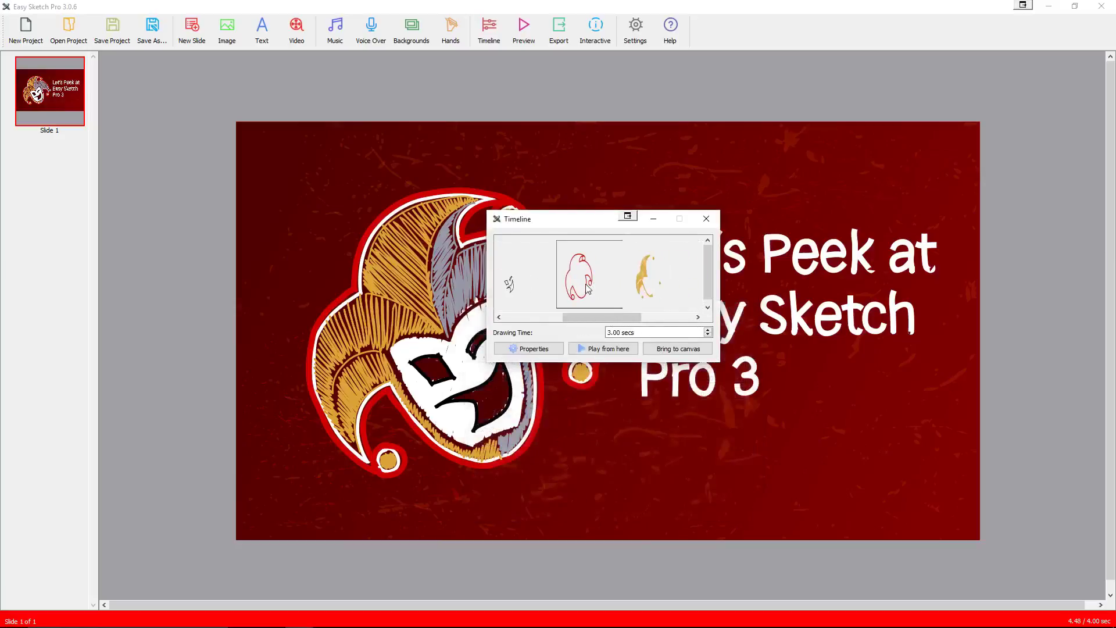
mouse_move(372, 625)
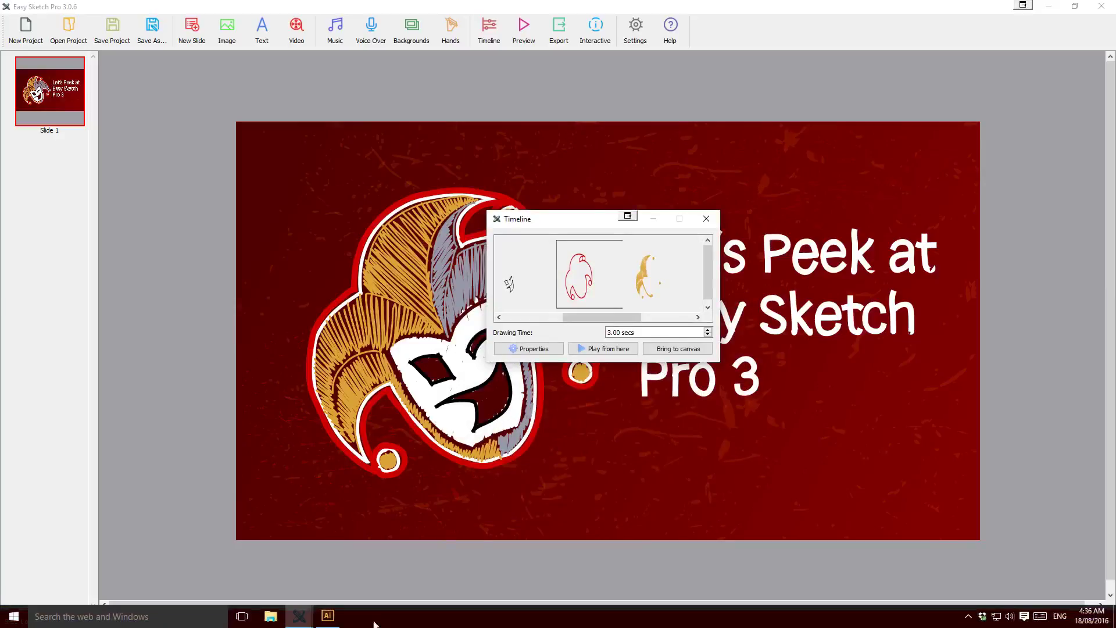
click(328, 618)
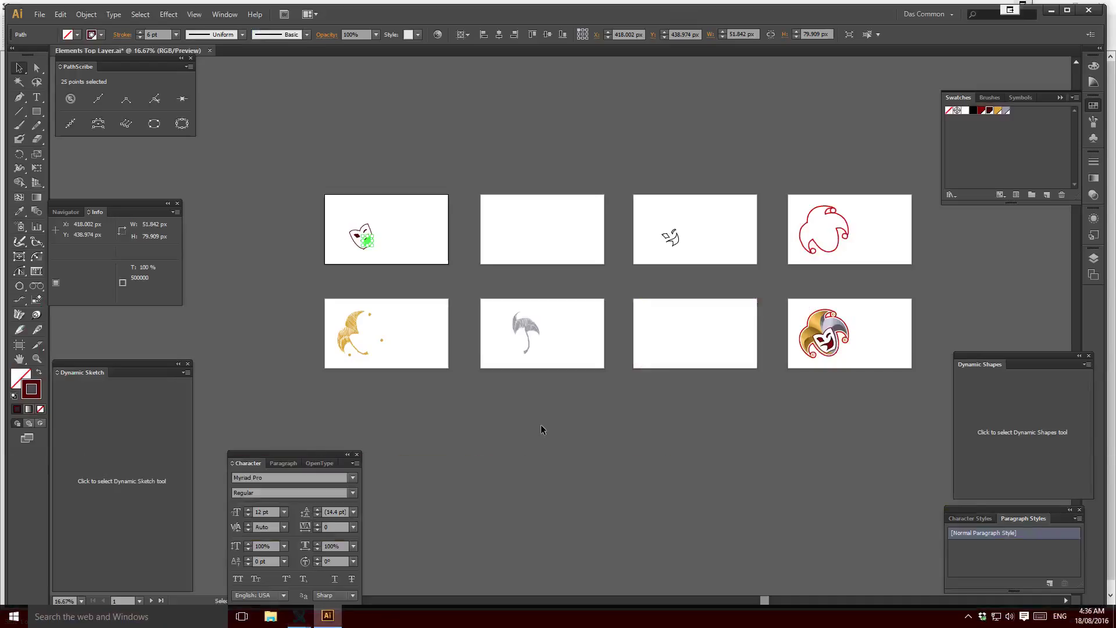
click(832, 247)
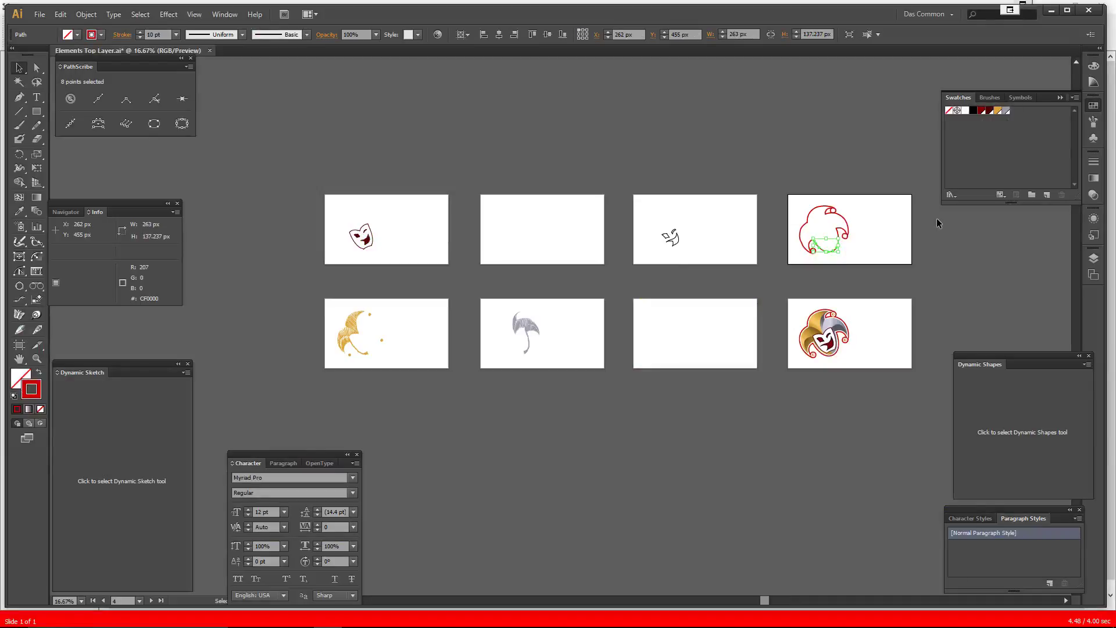
click(1093, 161)
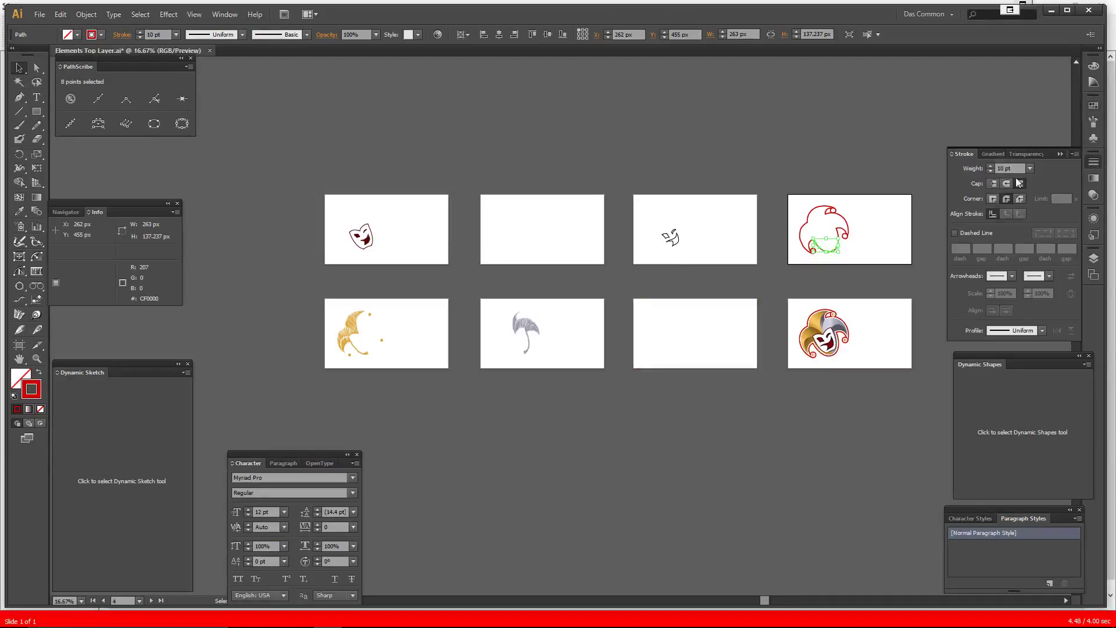
click(1093, 106)
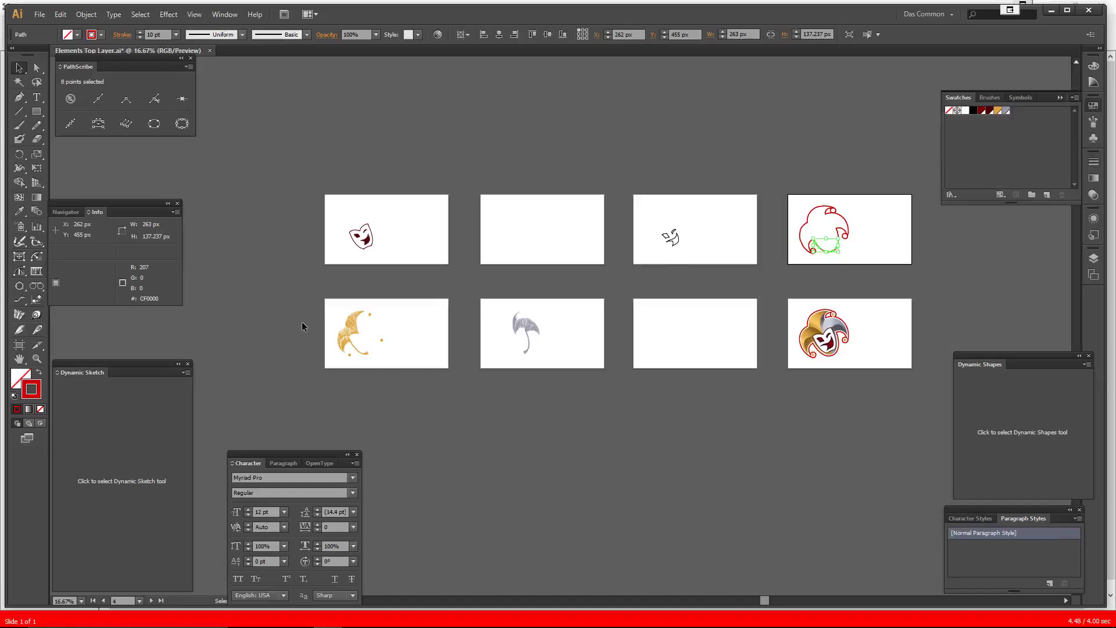
double_click(36, 394)
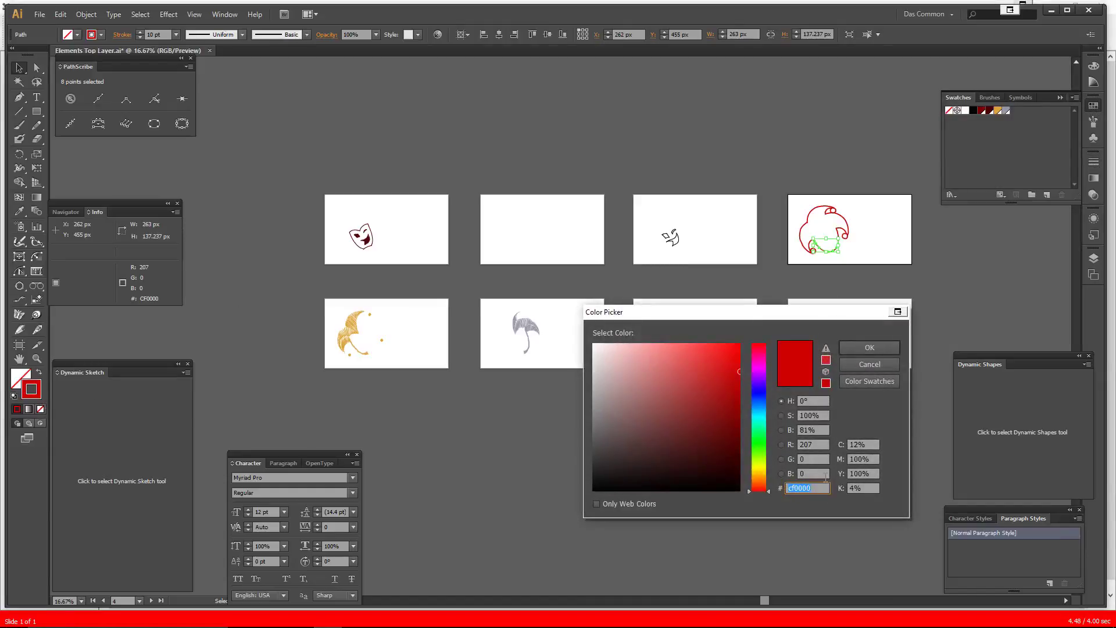
click(879, 365)
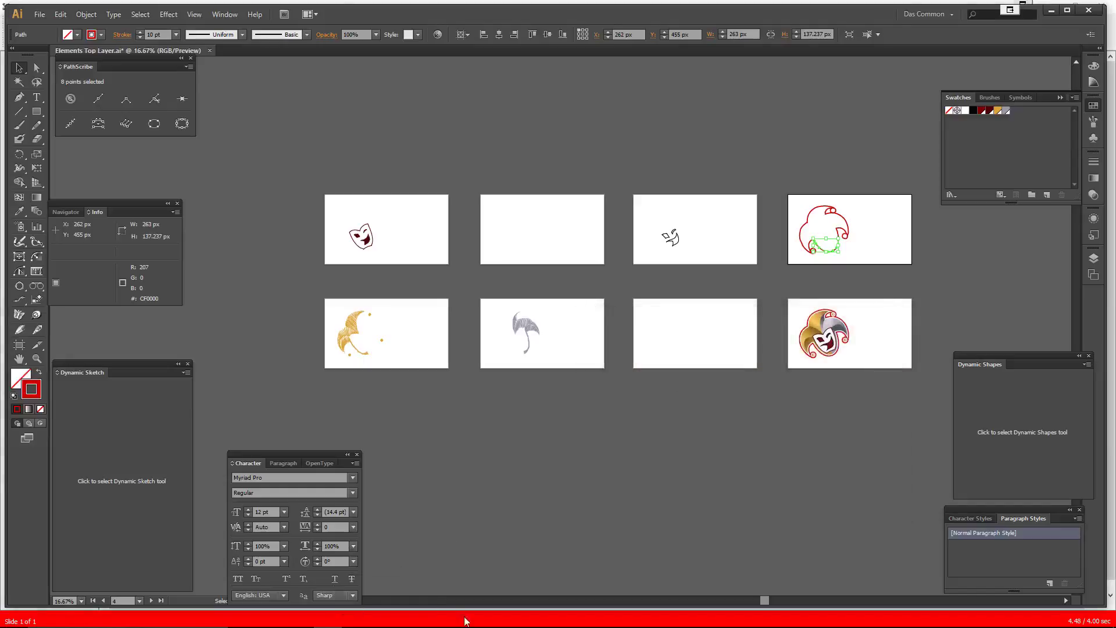
- Switch back to the Easy Sketch Pro timeline and set the red hat outline layer's stroke width to 10.00 in its properties
mouse_move(443, 625)
mouse_move(298, 625)
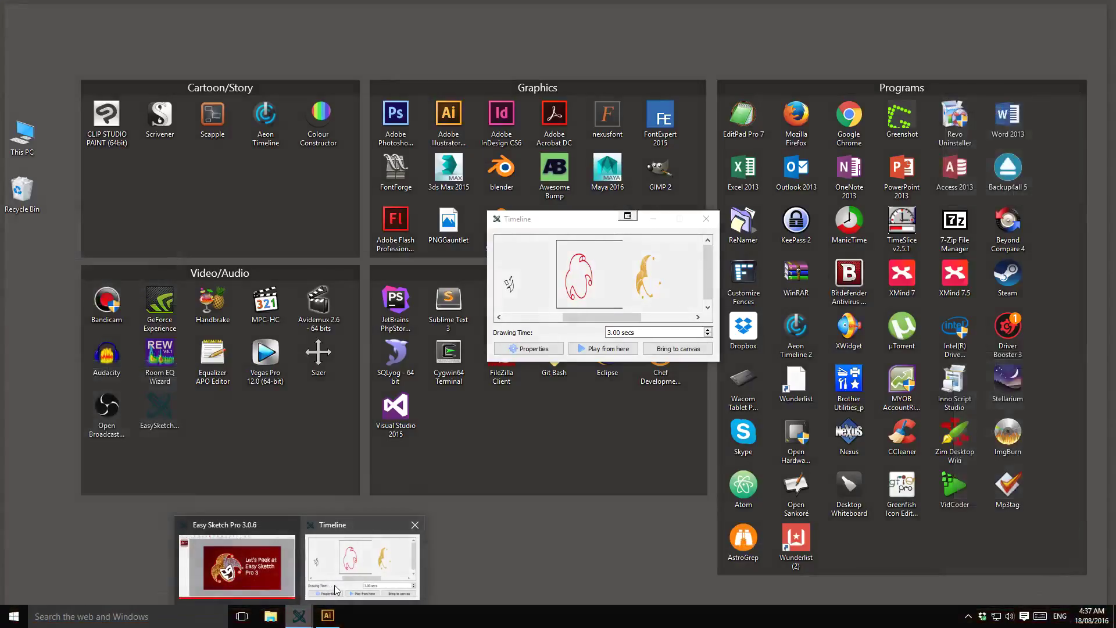
click(335, 589)
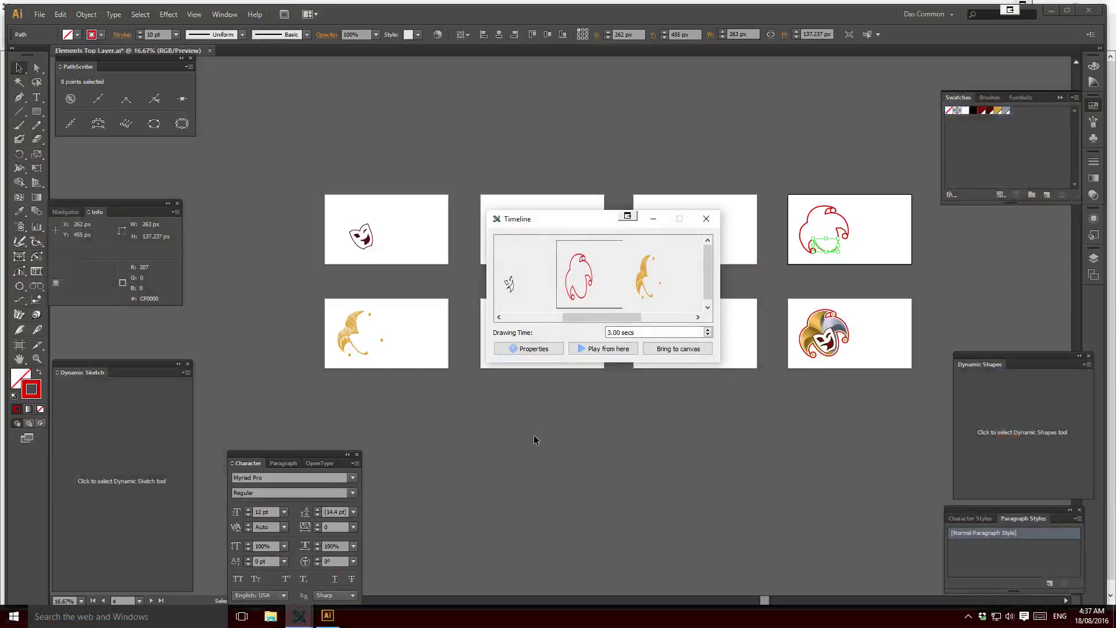
click(549, 351)
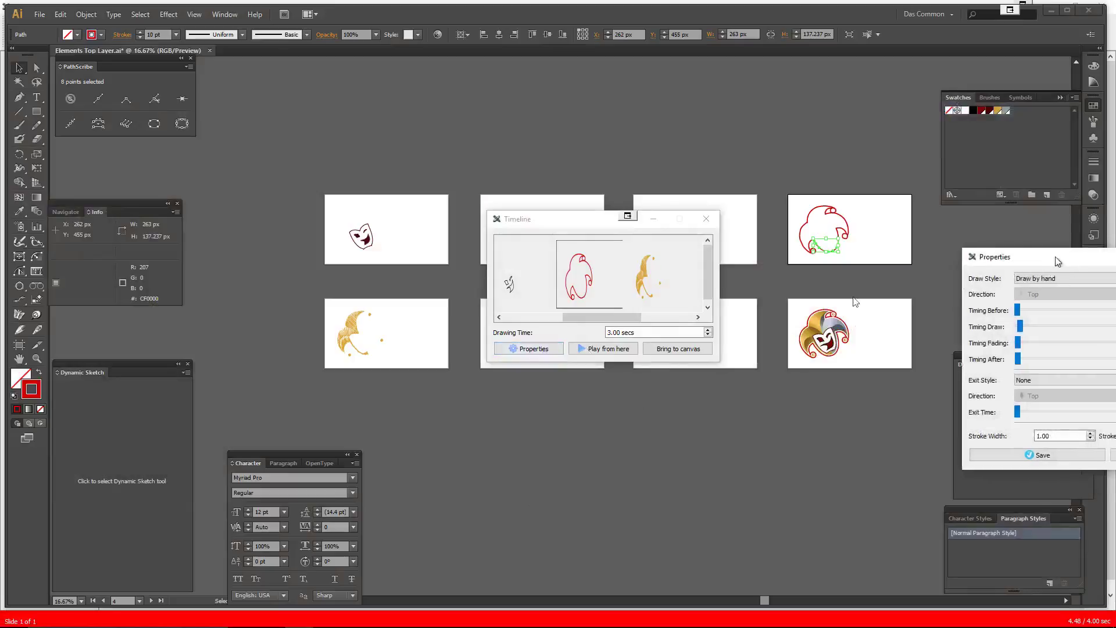
drag(1056, 256, 574, 305)
click(571, 483)
text(0)
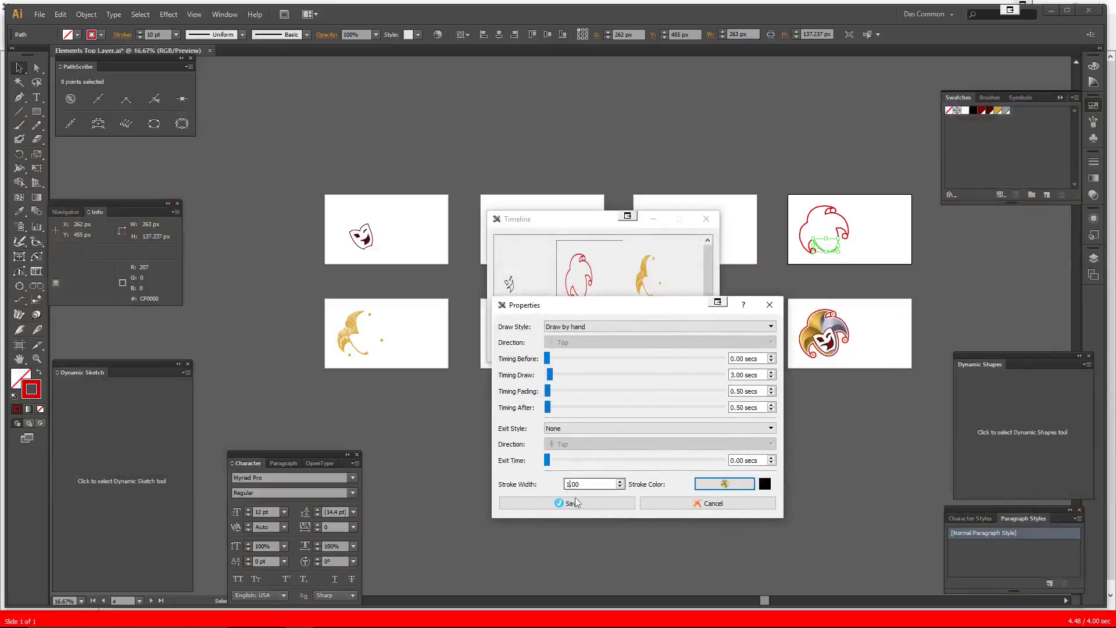
- Set the red hat outline layer's stroke colour to #cf0000 and save its properties
click(741, 487)
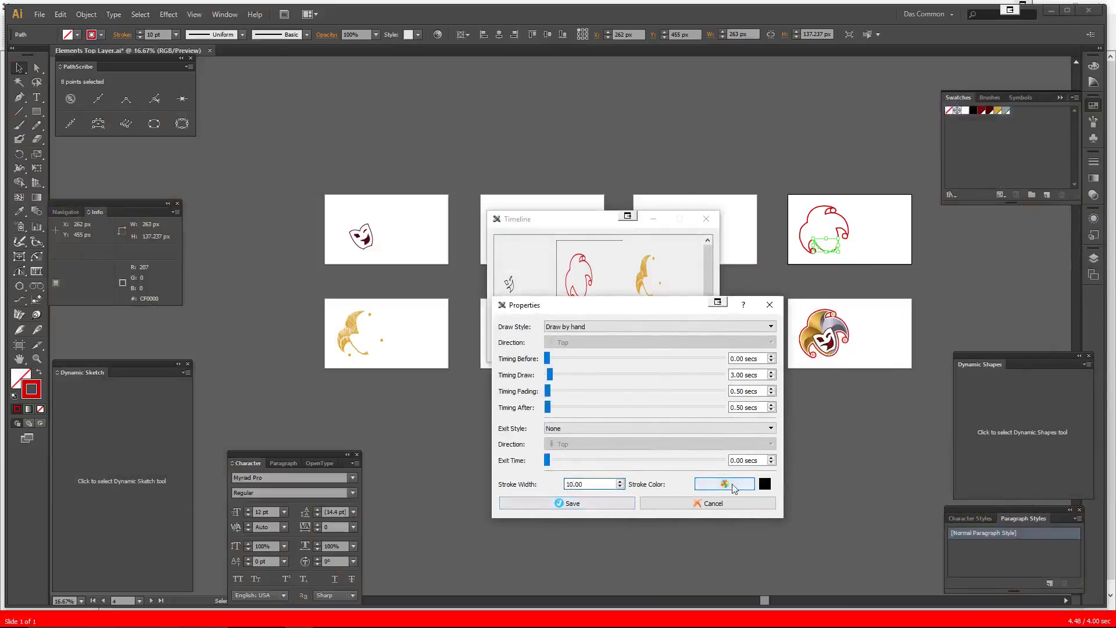
double_click(606, 395)
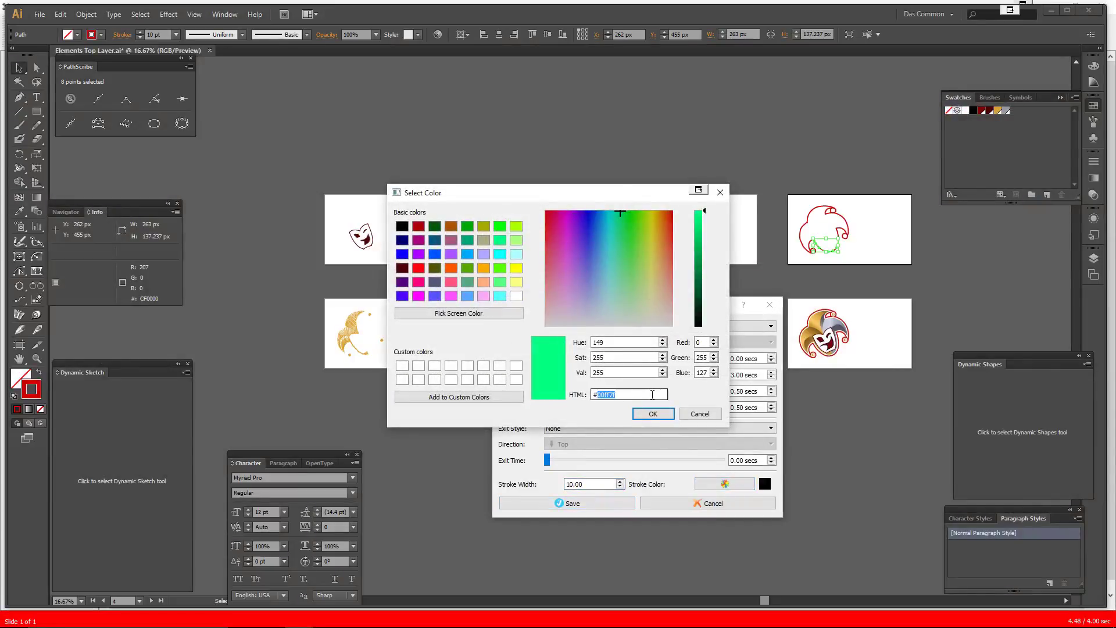
text(cf0000)
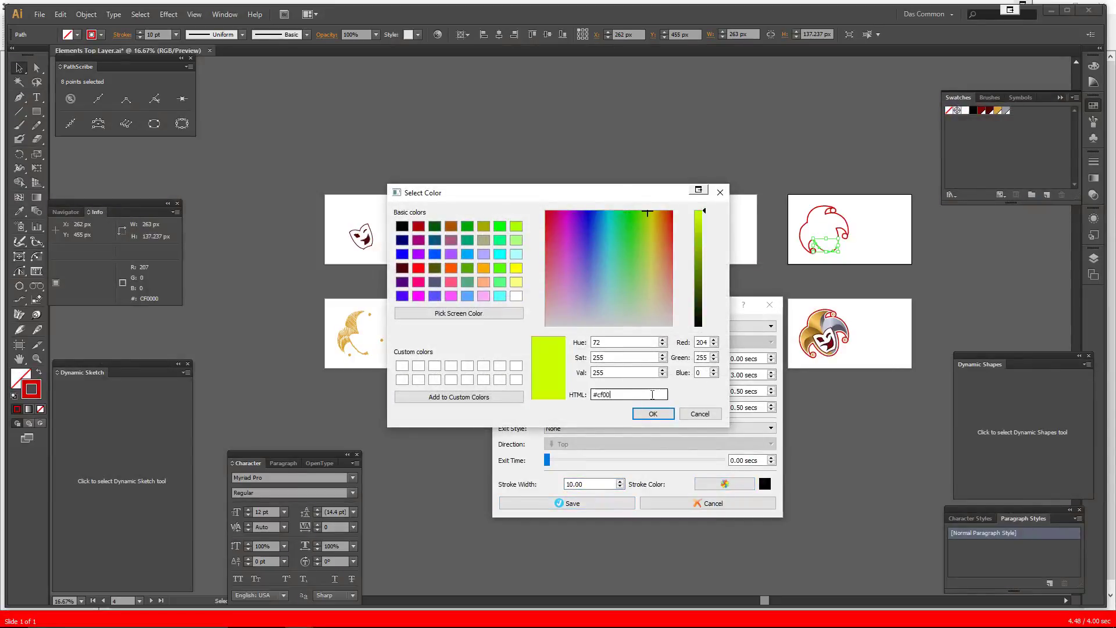
click(650, 415)
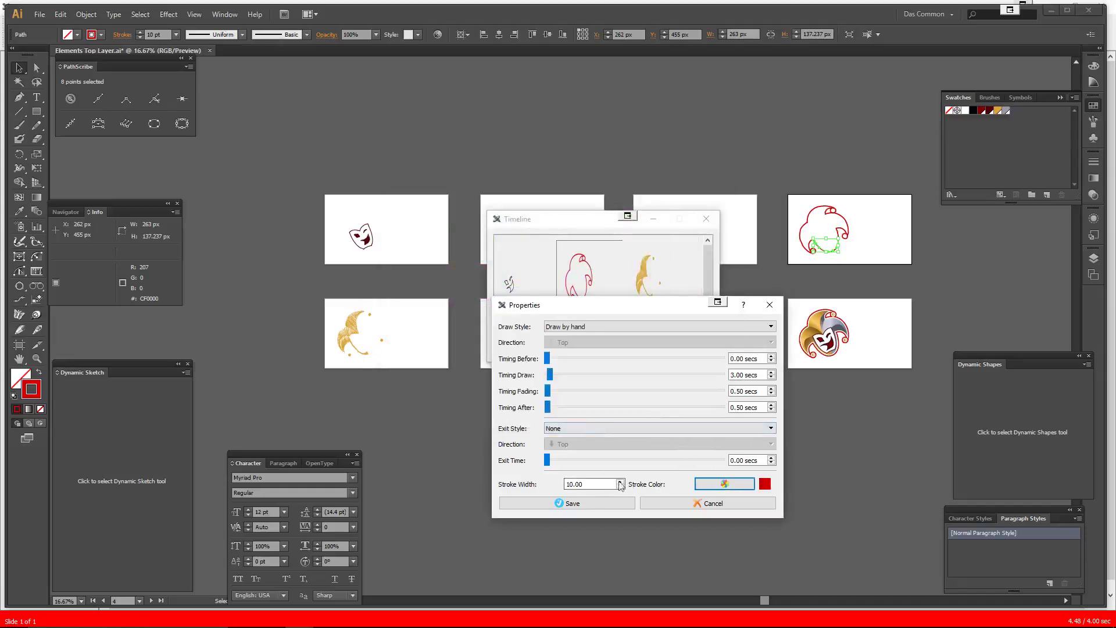
click(580, 504)
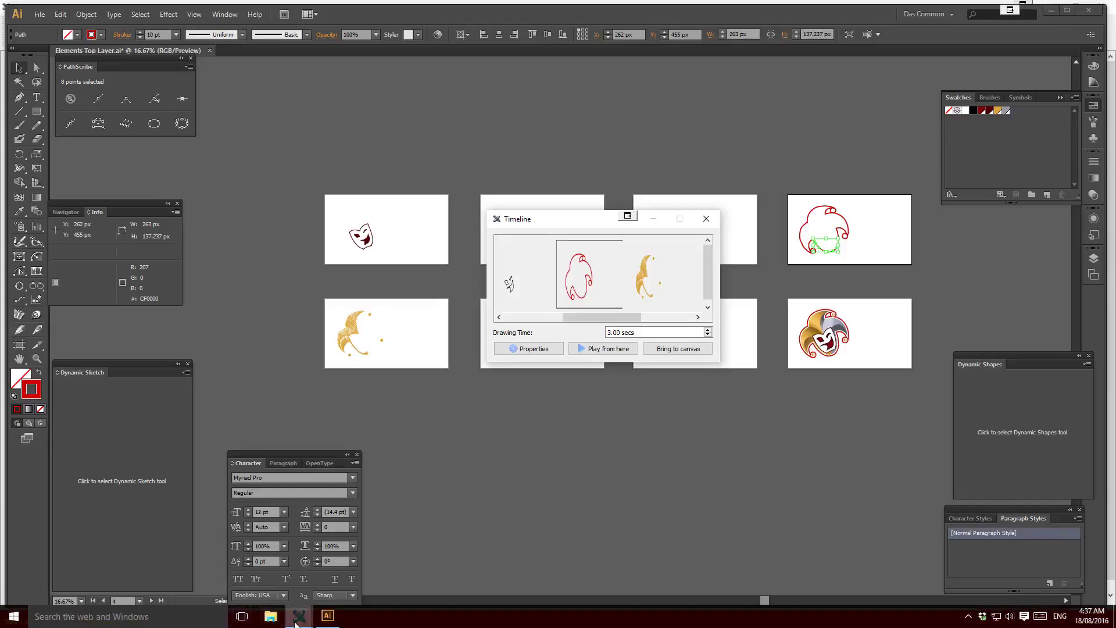
- Bring up the main Easy Sketch Pro window and preview the sketch animation
mouse_move(298, 615)
click(289, 577)
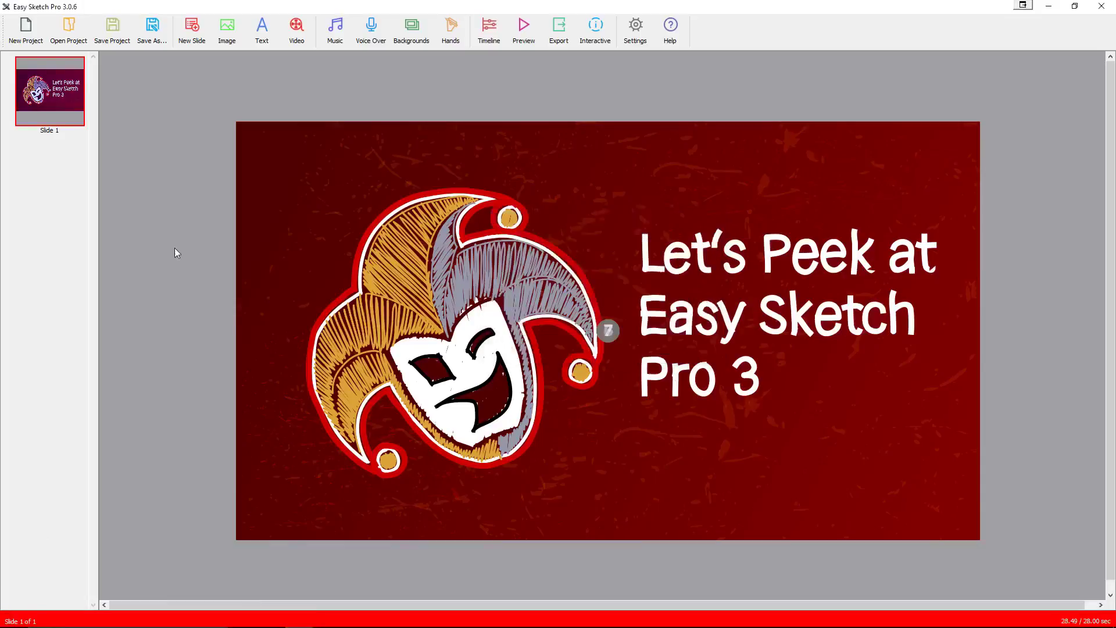
click(525, 28)
- Reopen the timeline, set the white mask layer's after timing to 0.00 secs and draw timing to 2.00 secs, and save
click(492, 36)
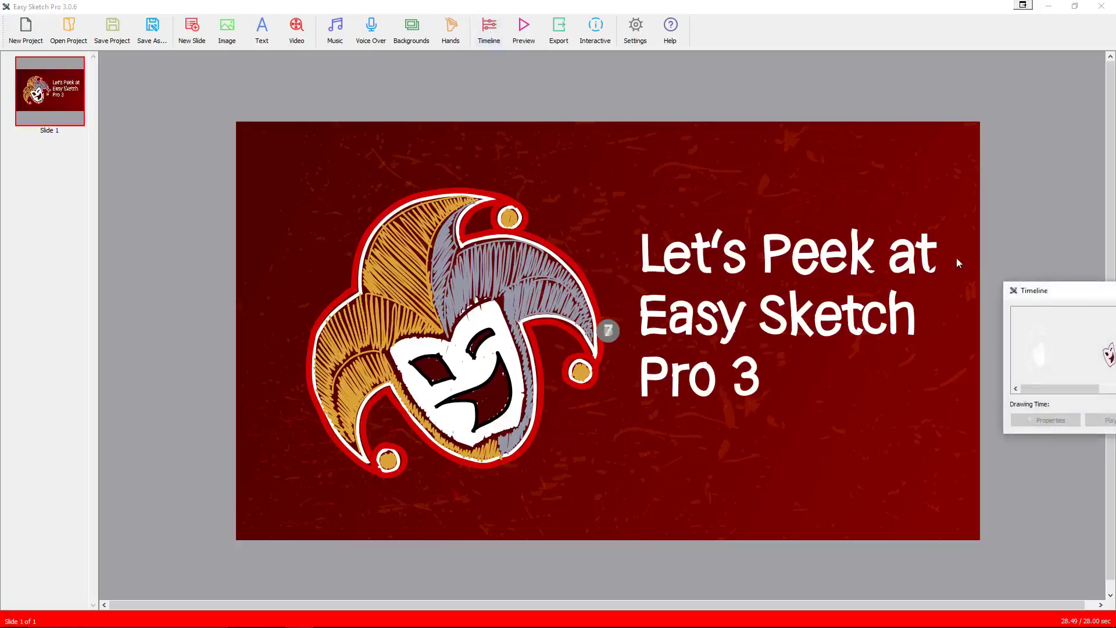
drag(1071, 294, 681, 239)
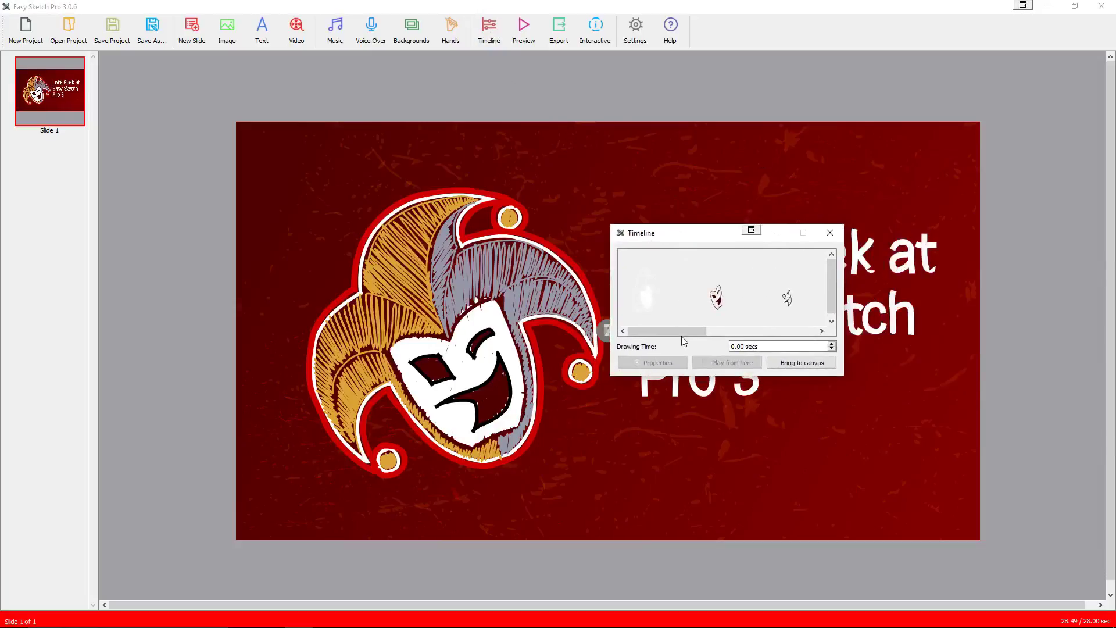
click(649, 298)
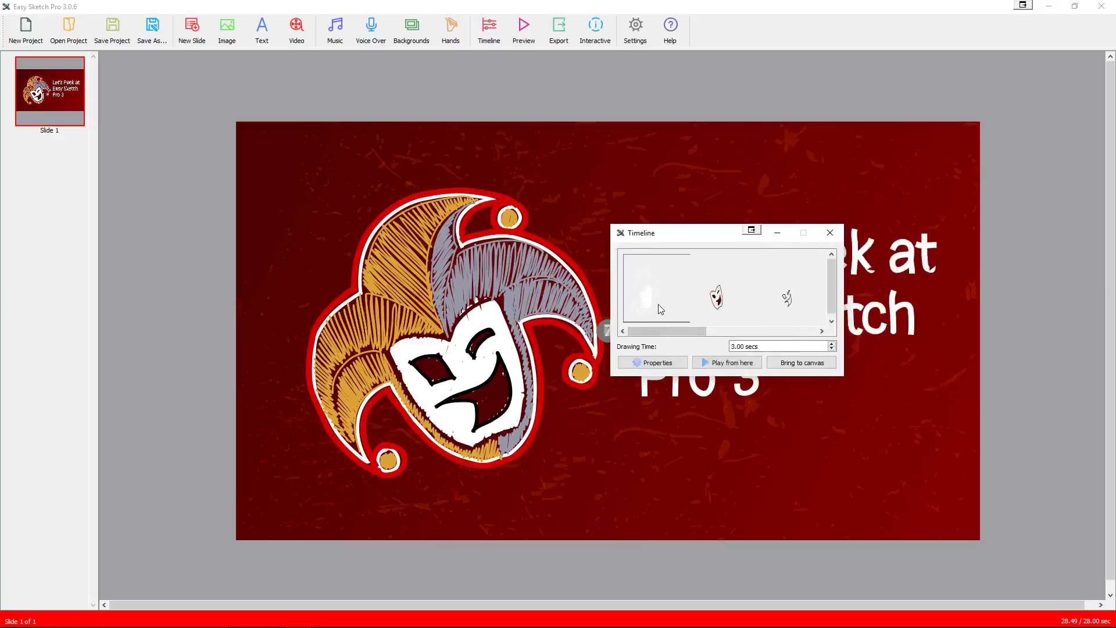
click(653, 362)
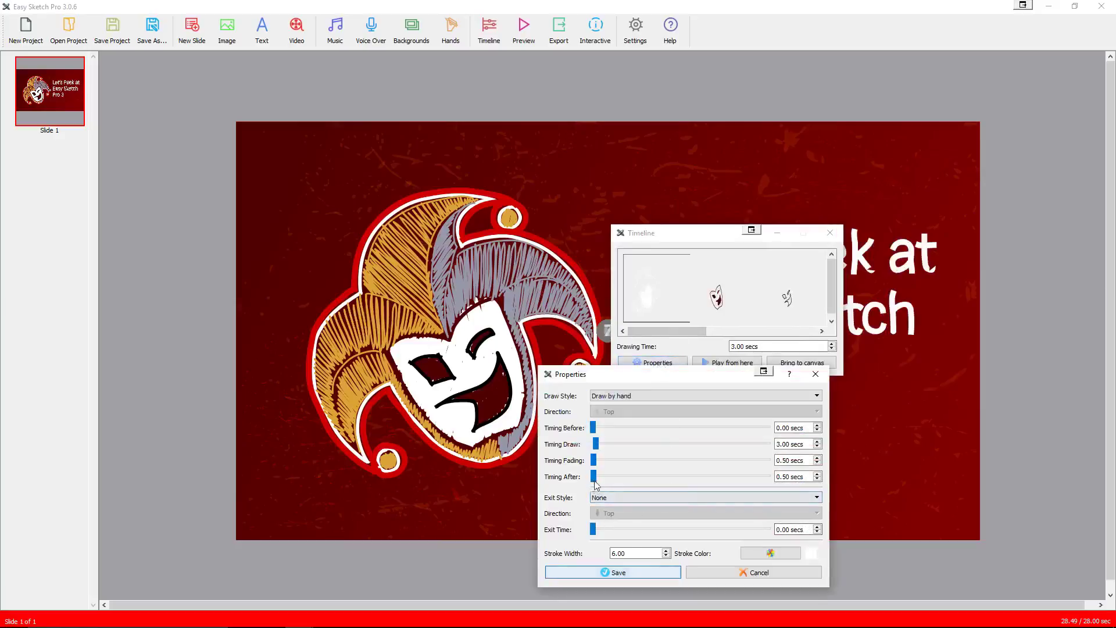
drag(594, 480, 579, 483)
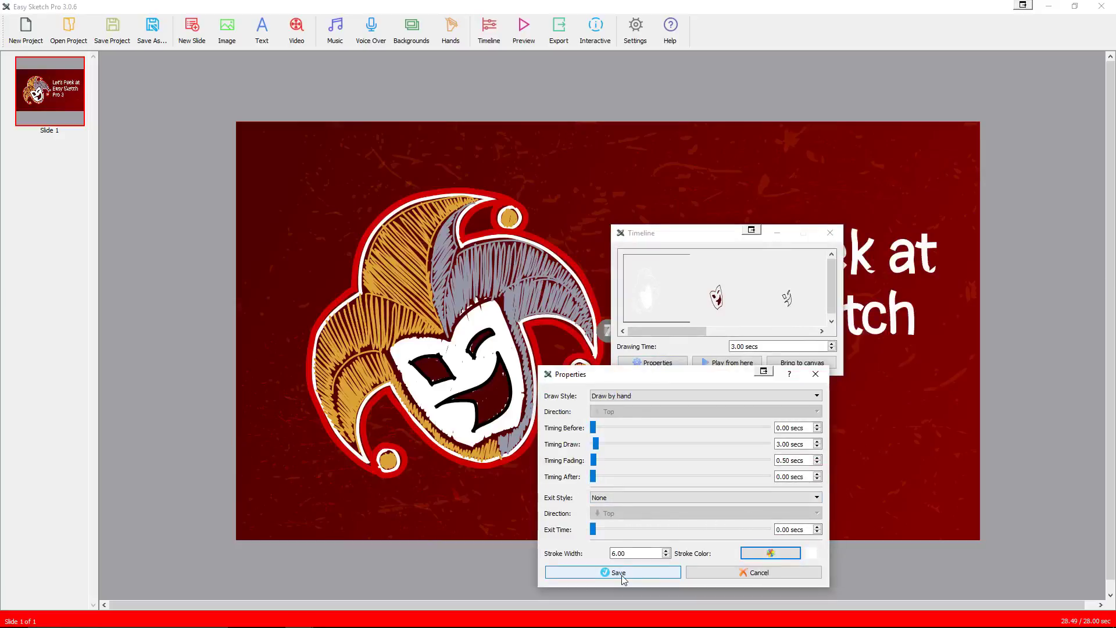
click(780, 444)
key(Down)
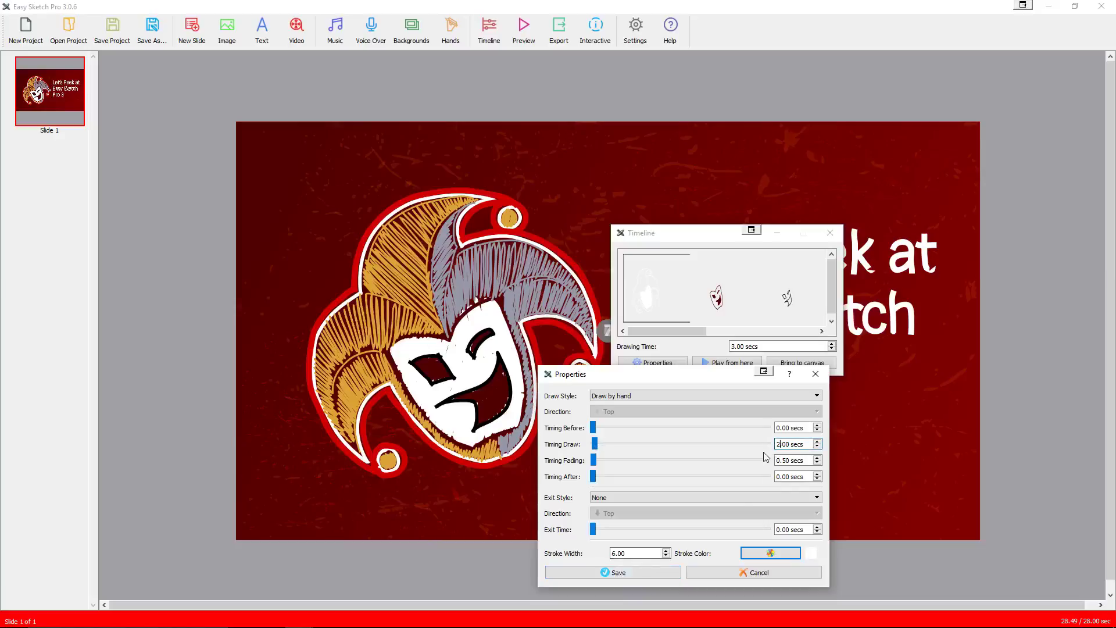
click(618, 572)
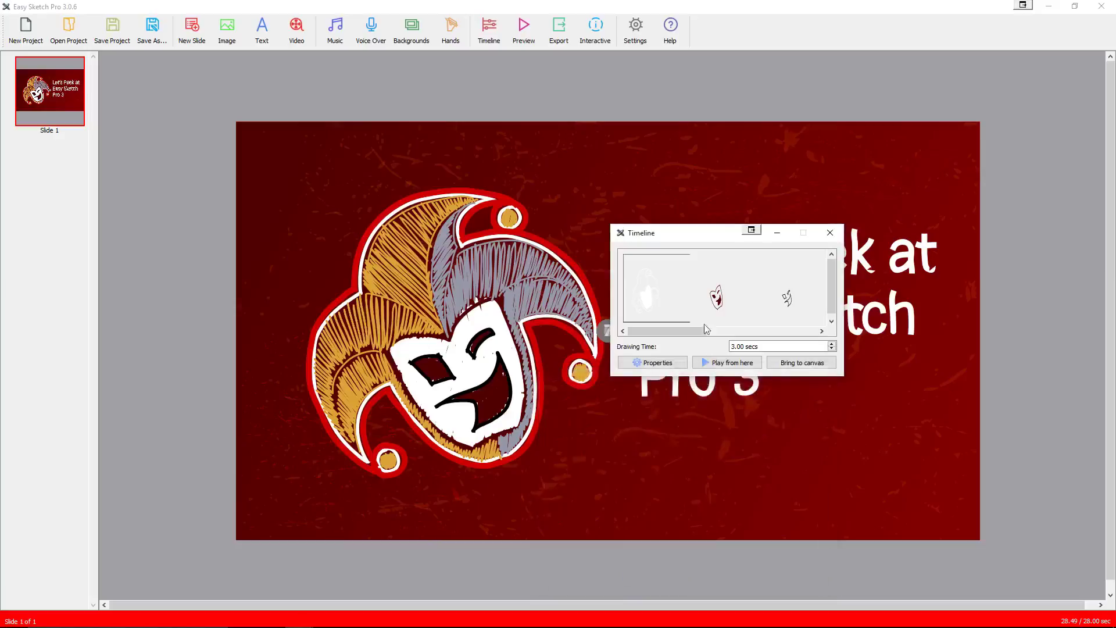
- Set the dark red mask layer's after timing to 0.00 secs and draw timing to 2 secs, and save its properties
click(718, 301)
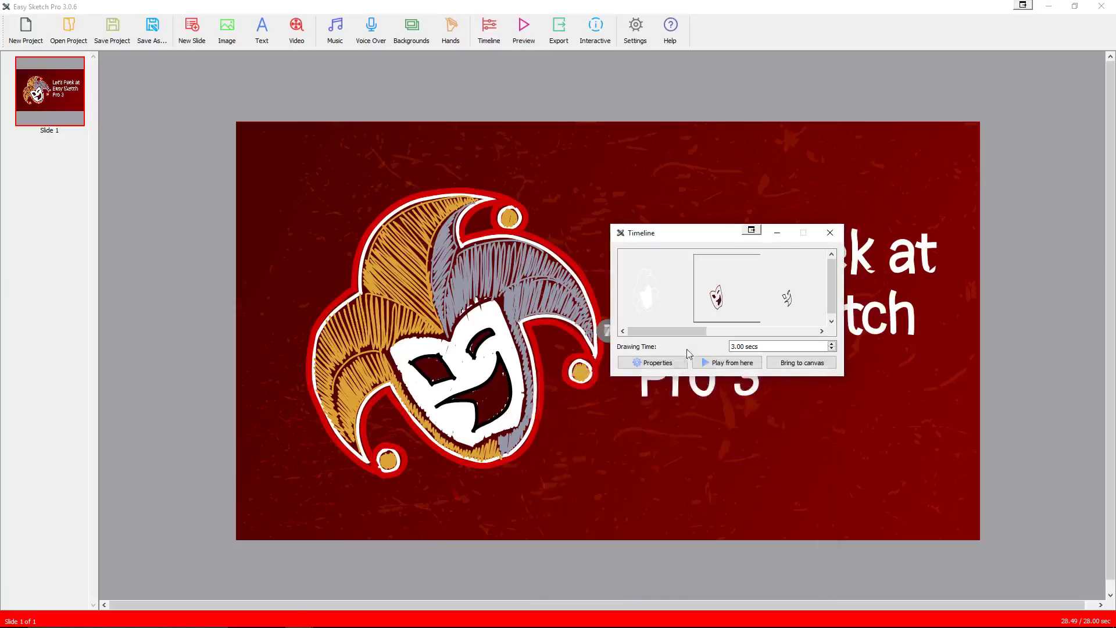
click(657, 365)
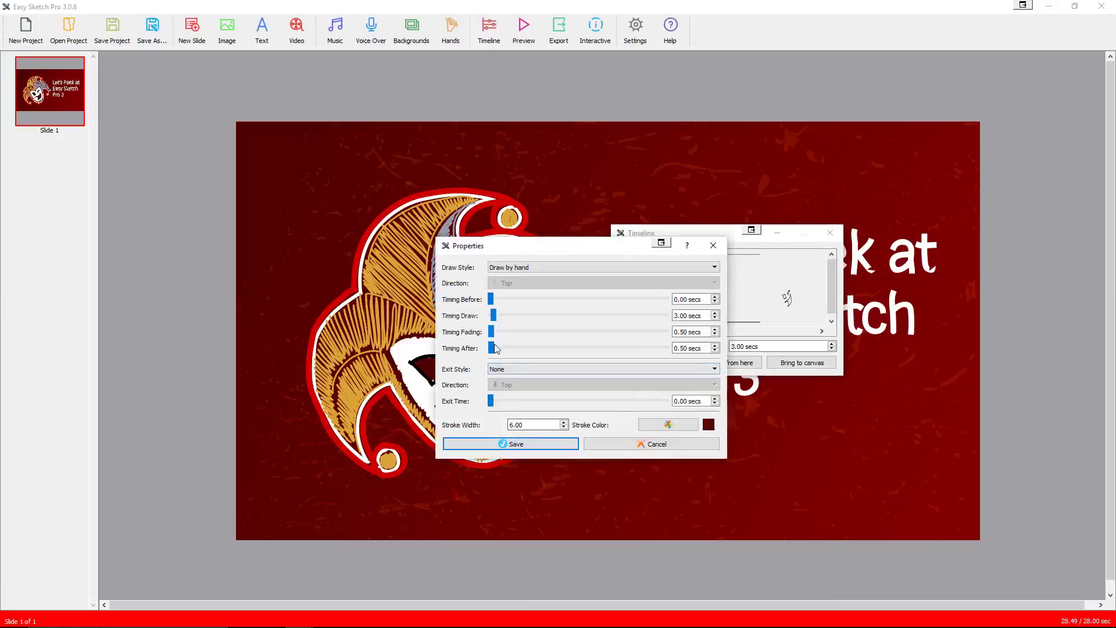
drag(491, 349, 489, 349)
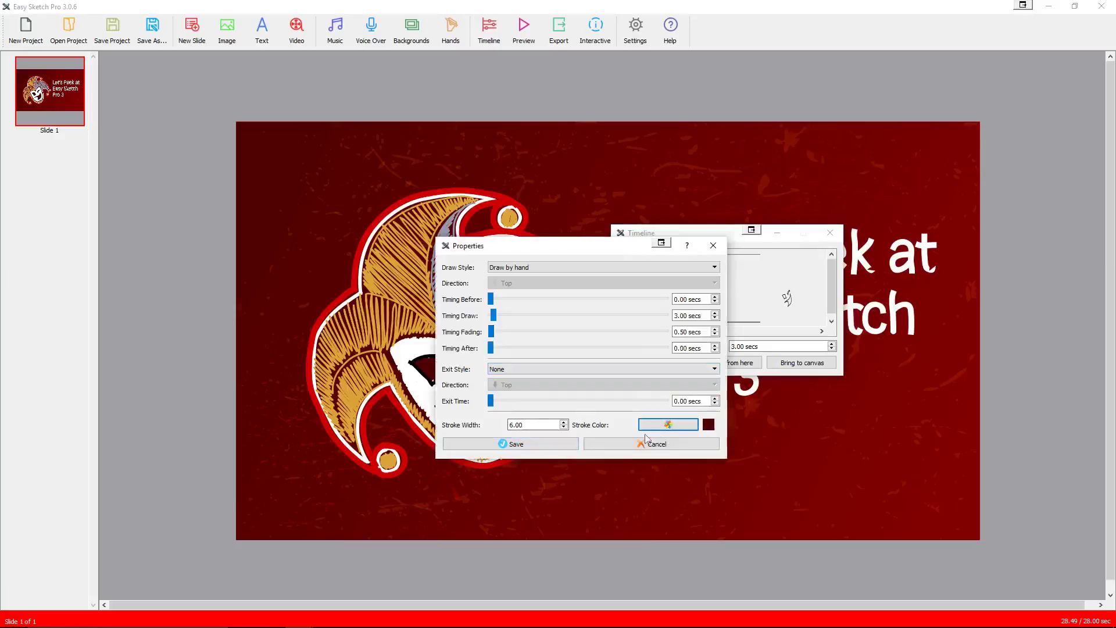
click(675, 315)
key(BackSpace)
text(2)
click(523, 445)
- Shorten the black facial features layer's fading timing, set its after timing to 0.00 secs, and save its properties
click(792, 295)
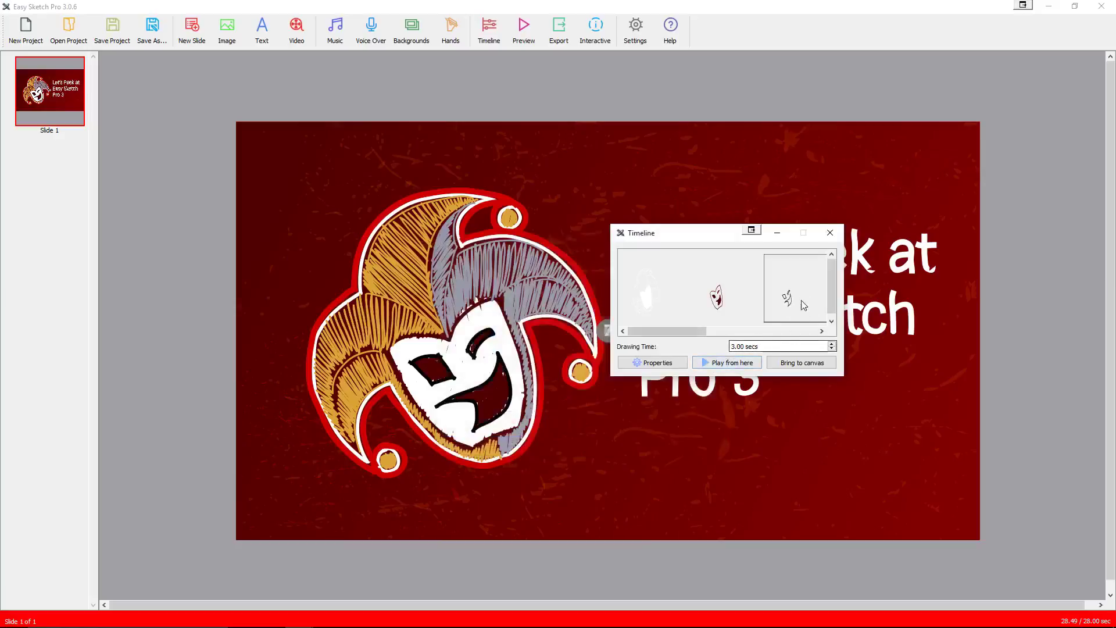
click(662, 362)
drag(520, 398, 517, 398)
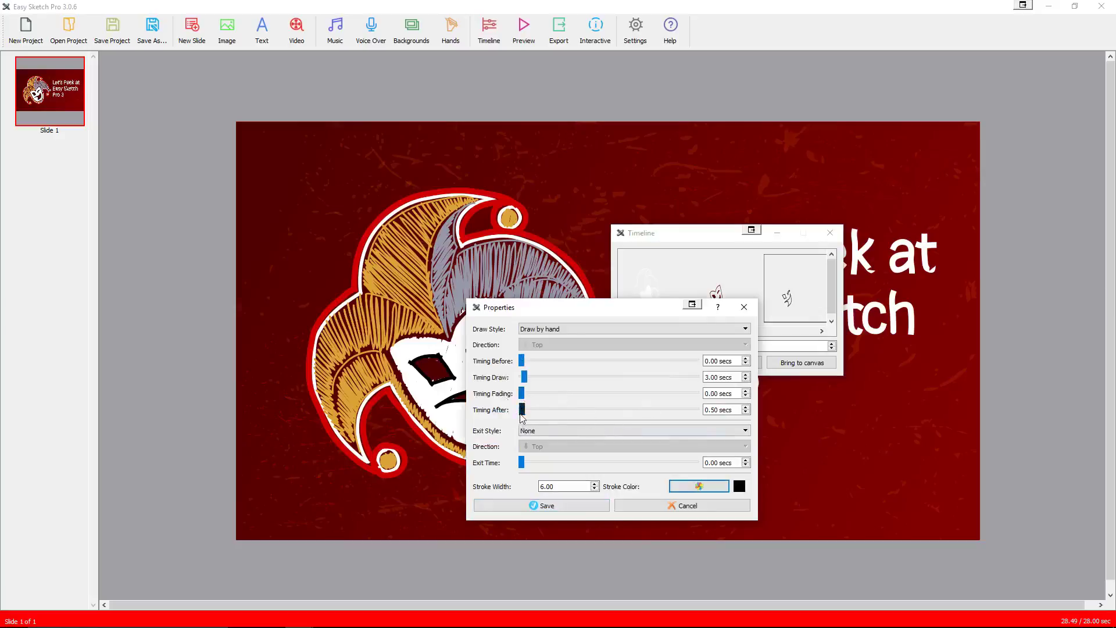
drag(522, 410, 506, 419)
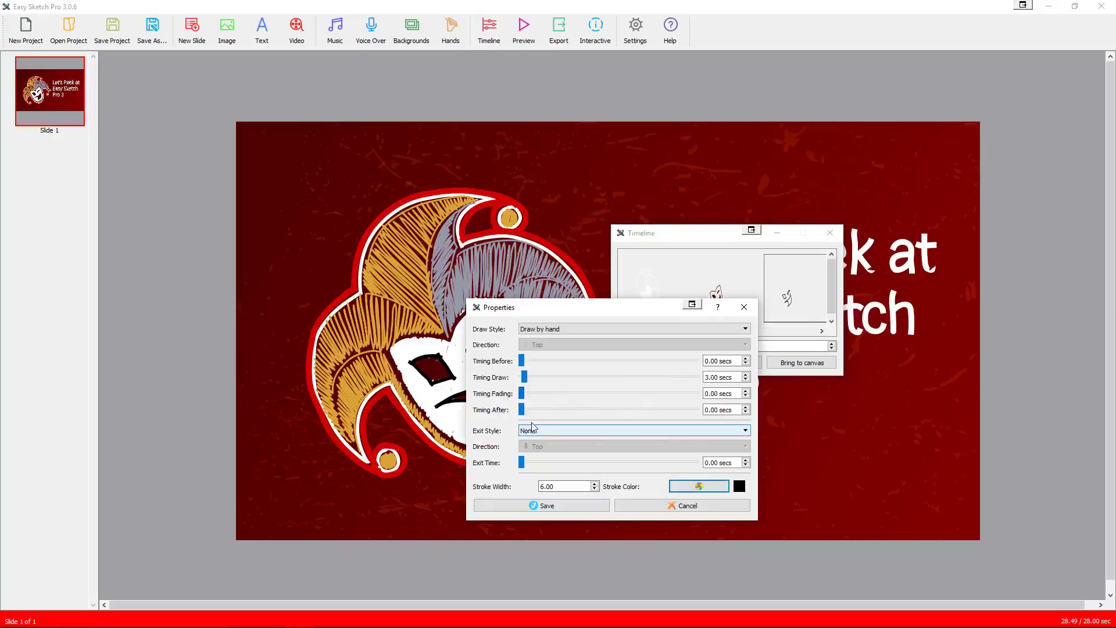
click(714, 393)
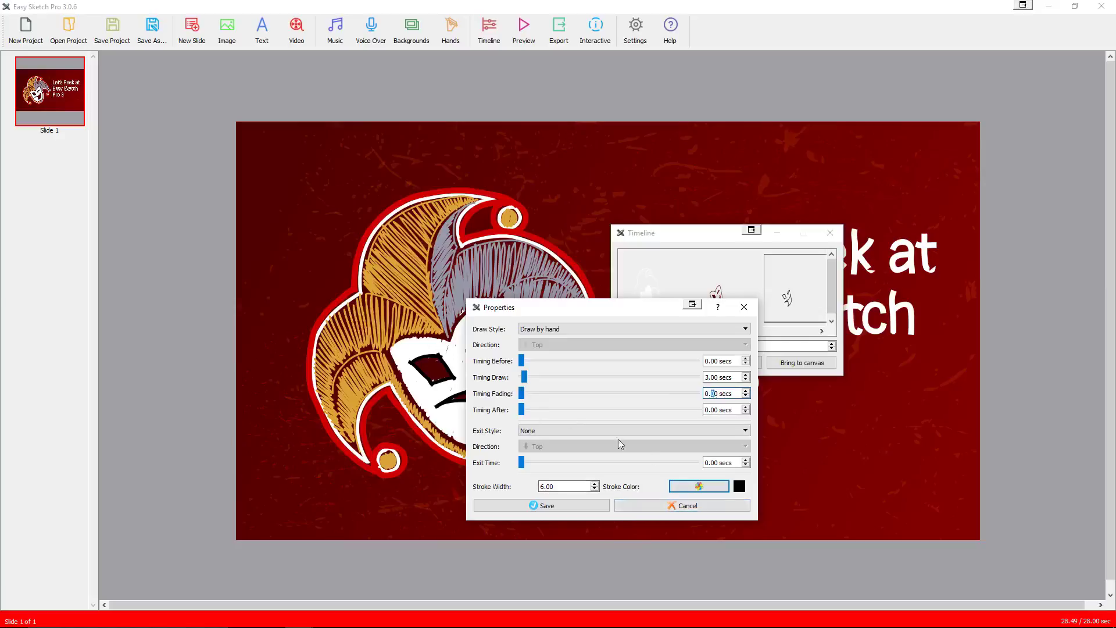
click(562, 507)
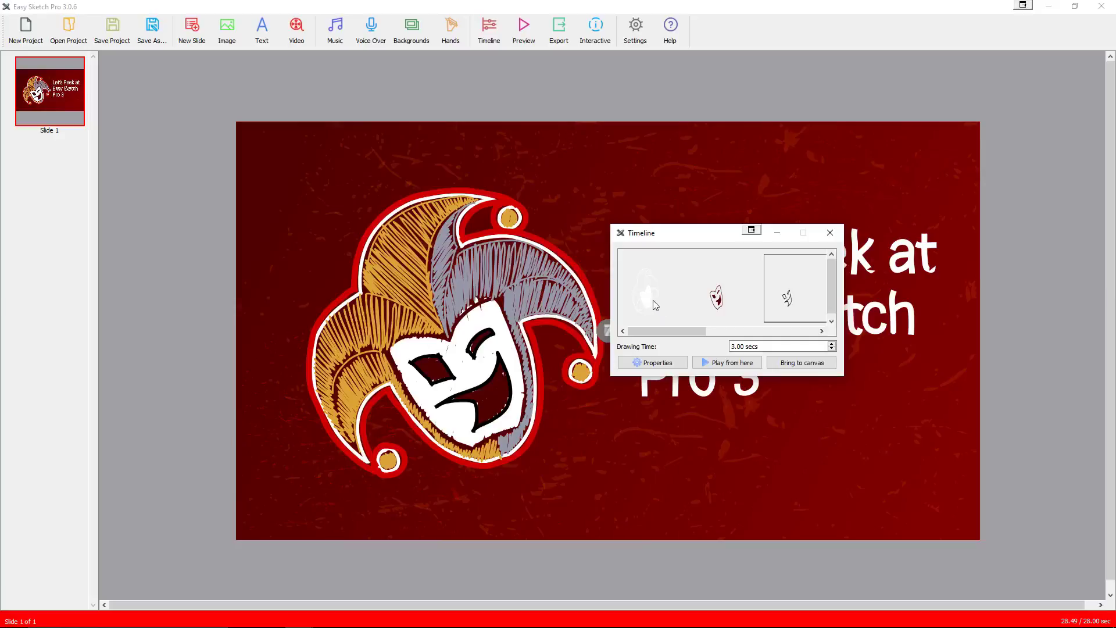
- Set the white mask layer's fading timing to 0.00 secs and save its properties
click(654, 308)
click(654, 364)
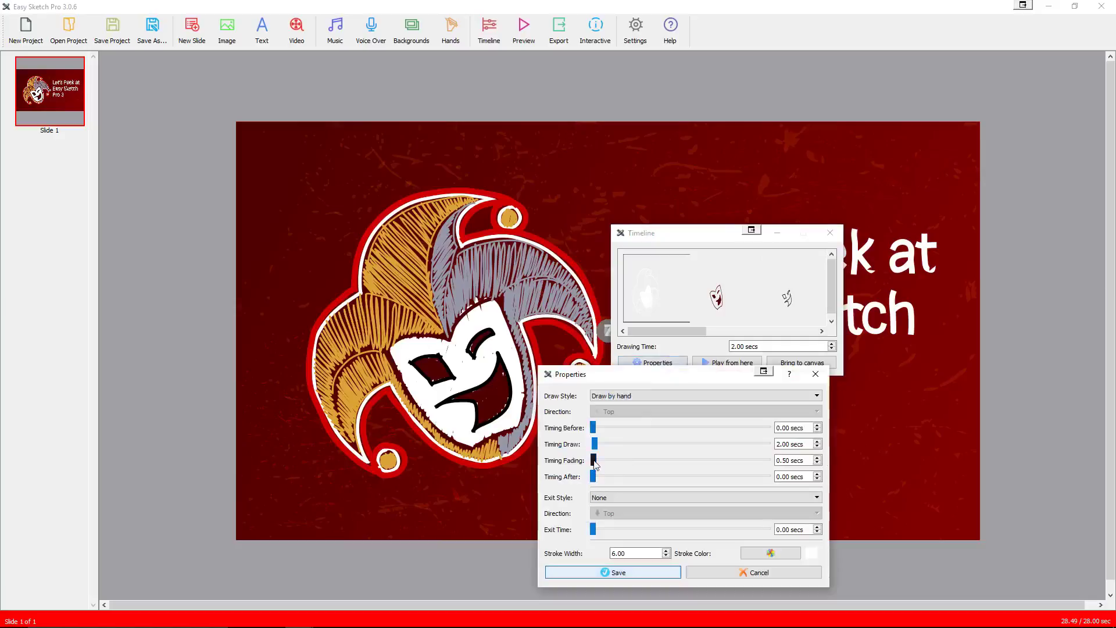
drag(594, 460, 588, 460)
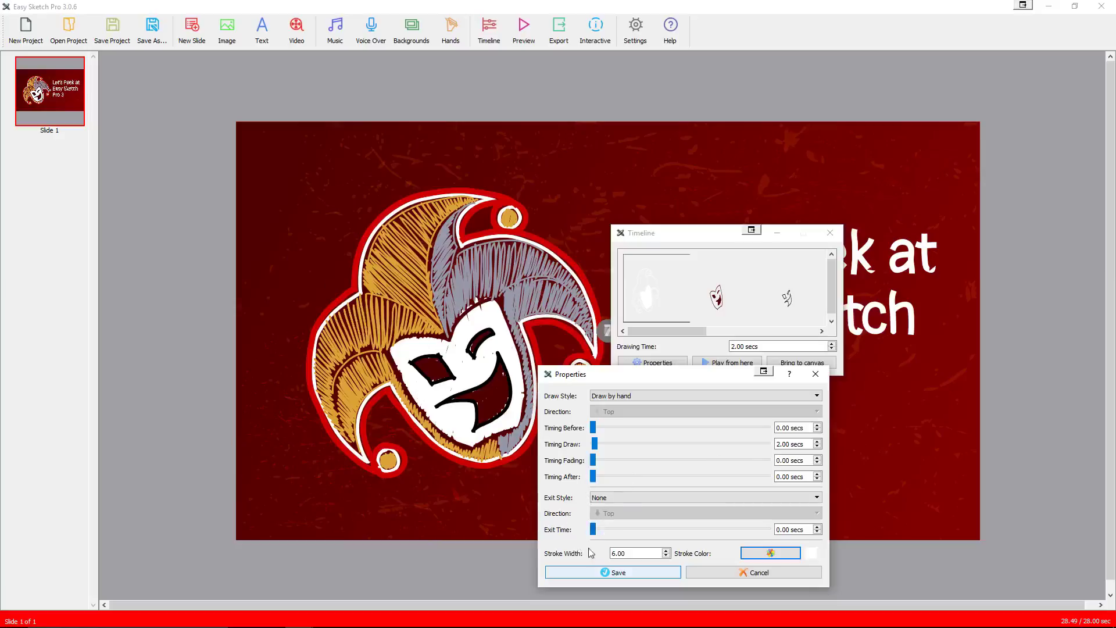
click(639, 572)
- Set the dark red mask layer's fading timing to 0.00 secs and save its properties
click(722, 306)
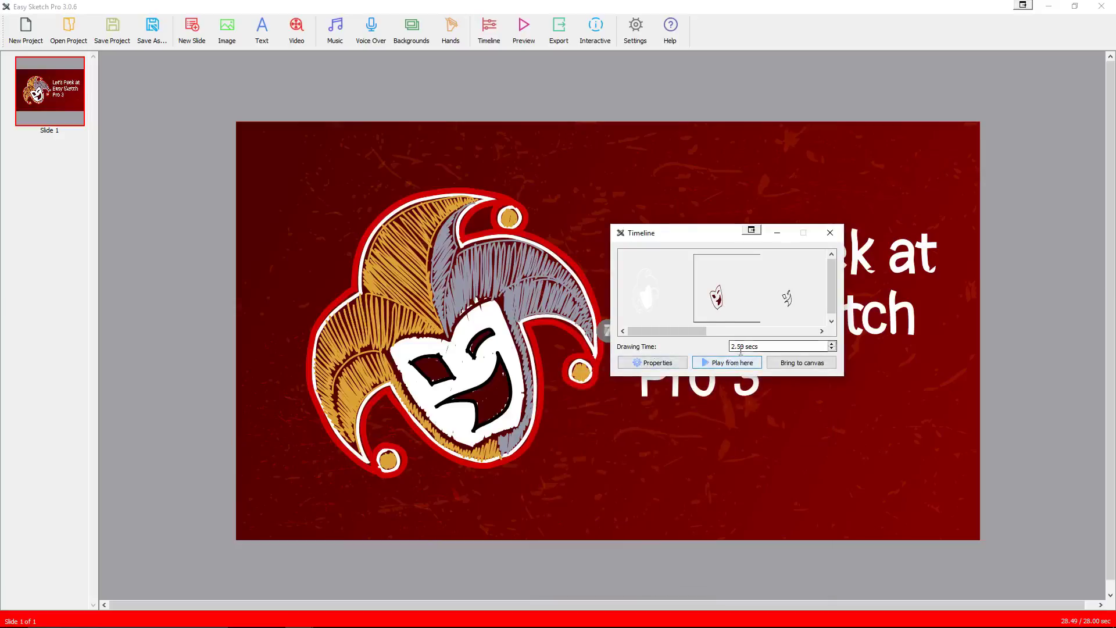
click(666, 363)
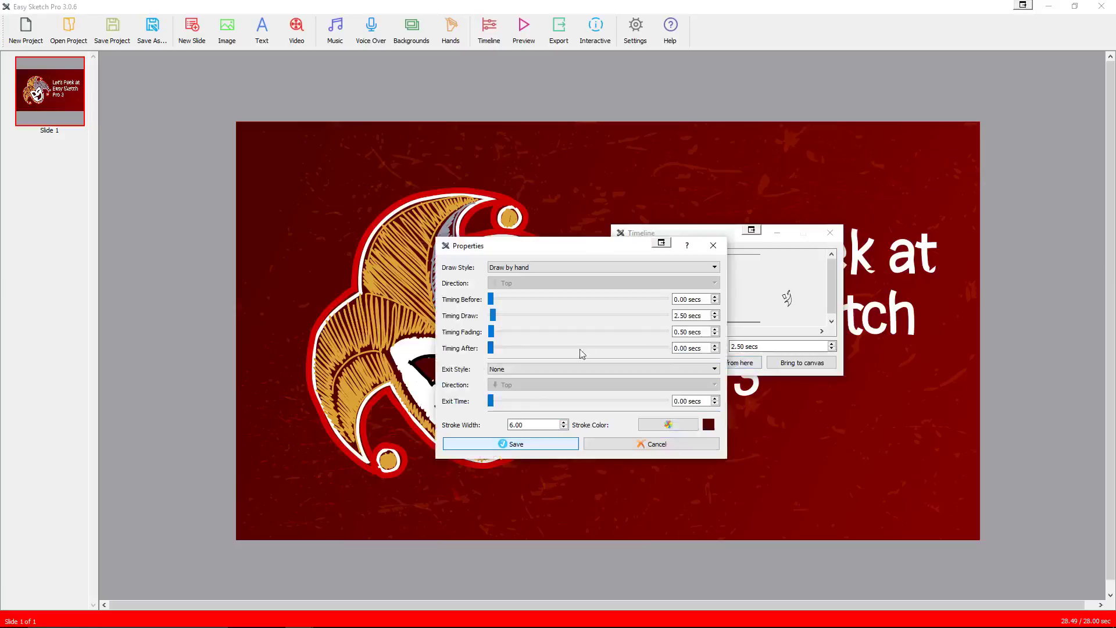
drag(486, 328, 474, 332)
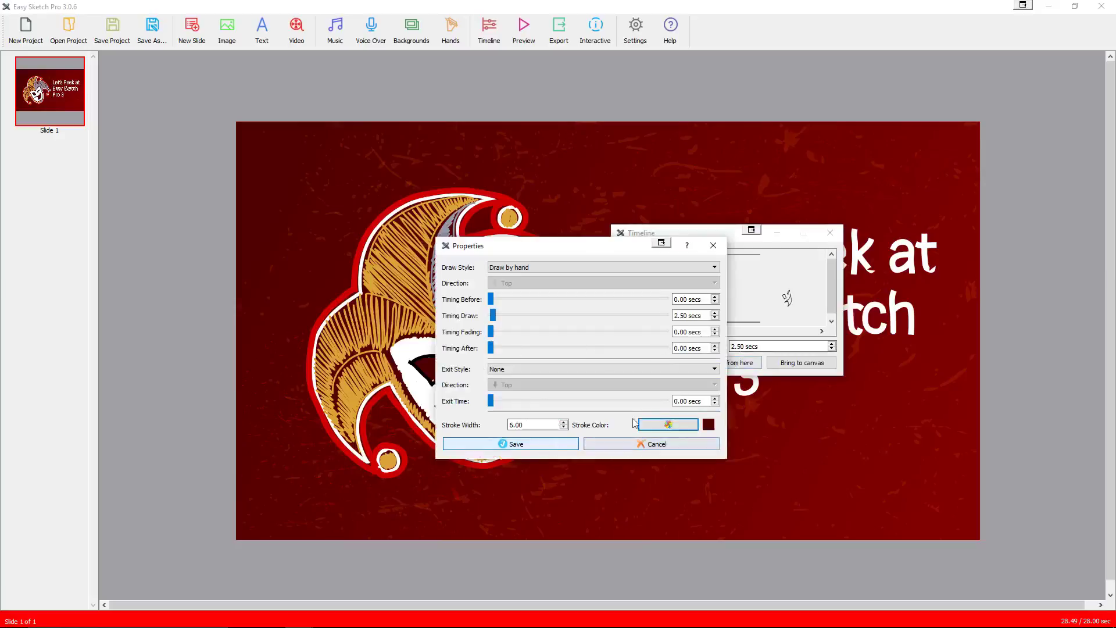
click(545, 445)
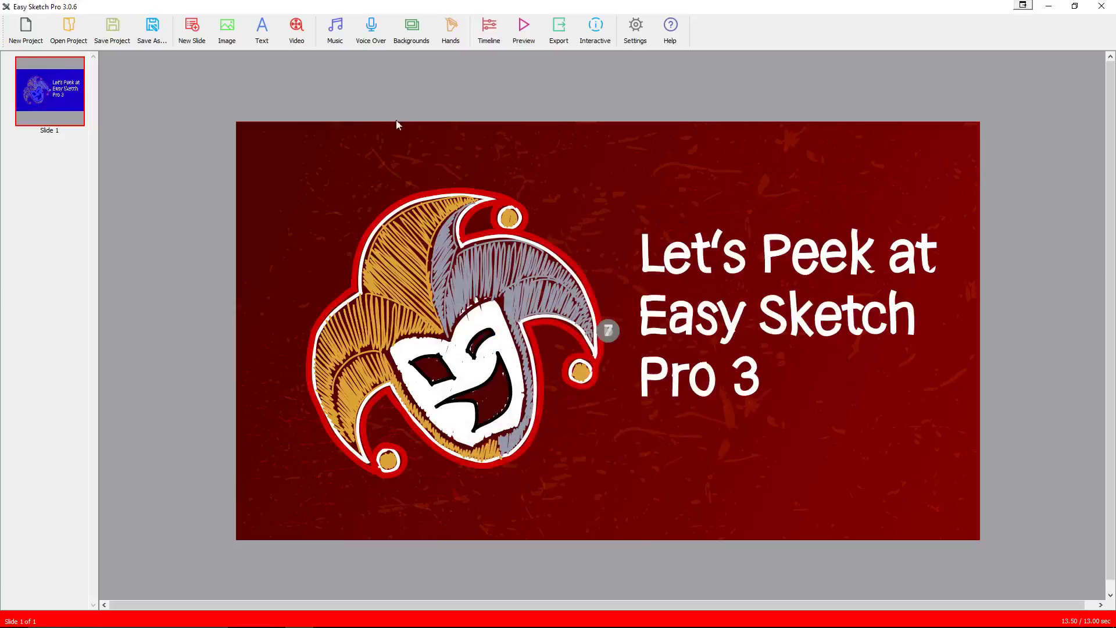
- Lower the voice-over volume to its minimum and add the voice-over setting to the project
click(371, 29)
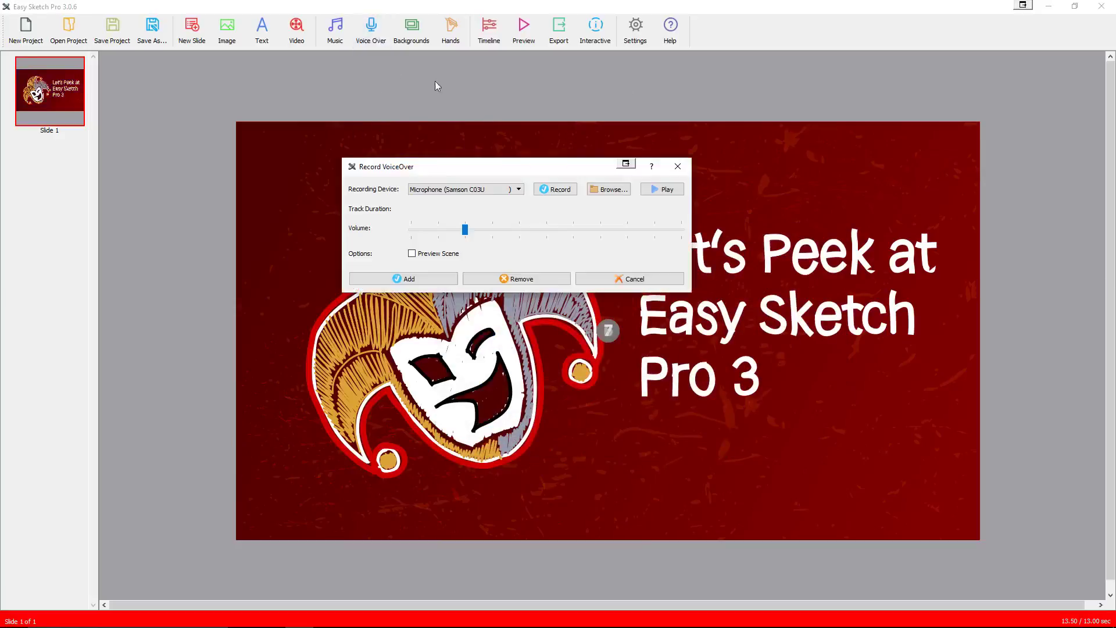
drag(465, 233, 410, 232)
click(423, 279)
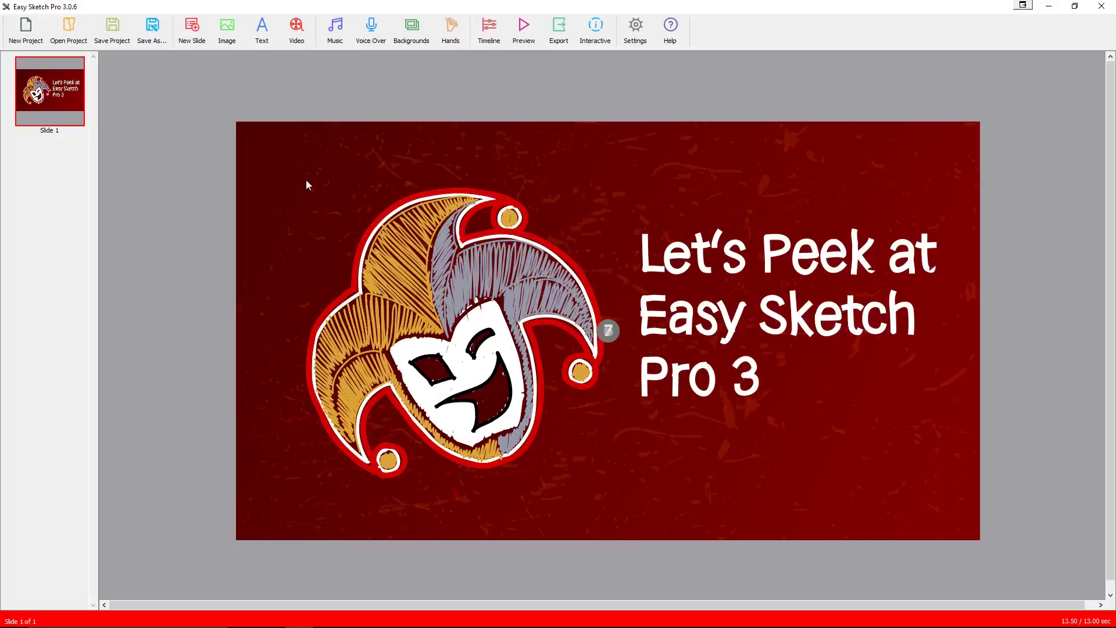
- Load Elements-09.png from the computer's DasTactic folder and add it to the slide
click(228, 32)
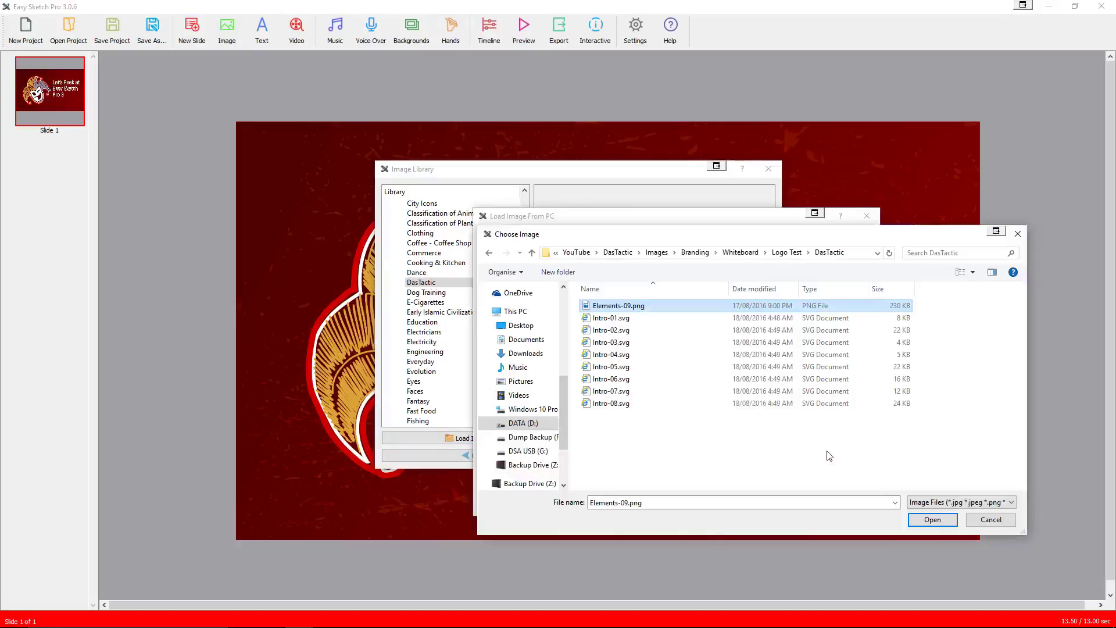
click(935, 520)
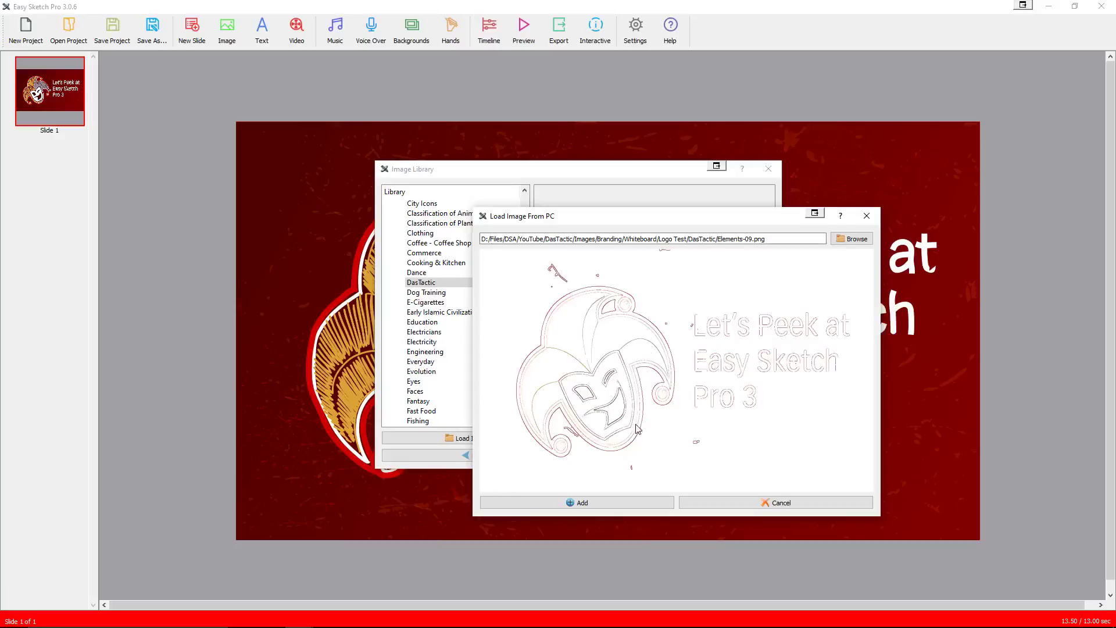
click(578, 504)
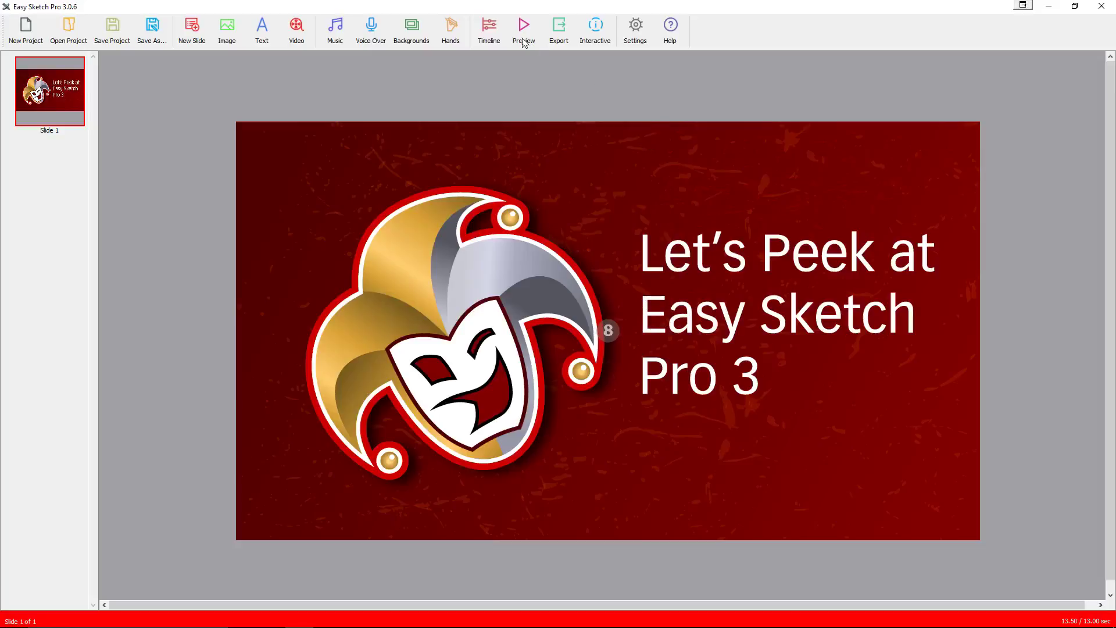
- Select the white title text layer at the end of the timeline and play the animation from that layer
click(488, 28)
drag(1072, 294, 688, 288)
drag(669, 386, 788, 386)
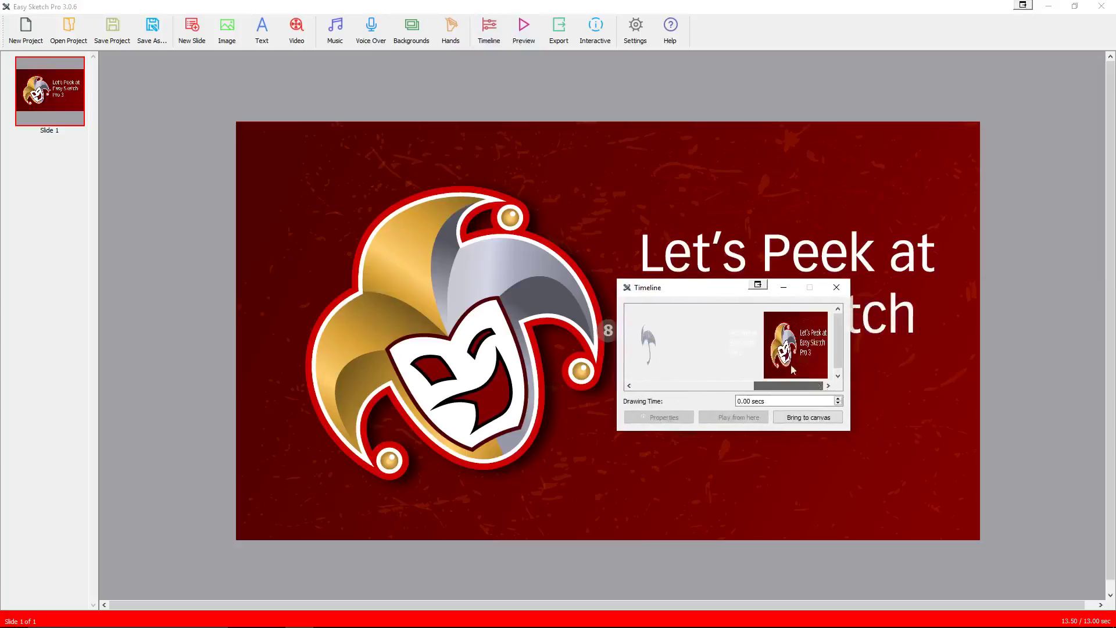
click(790, 360)
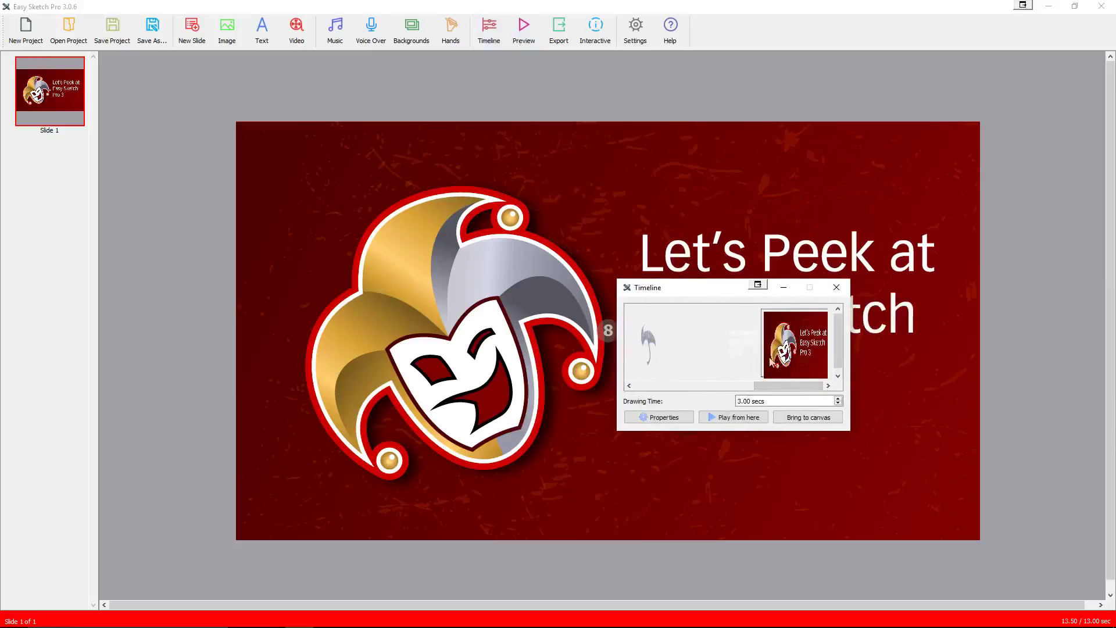
click(742, 351)
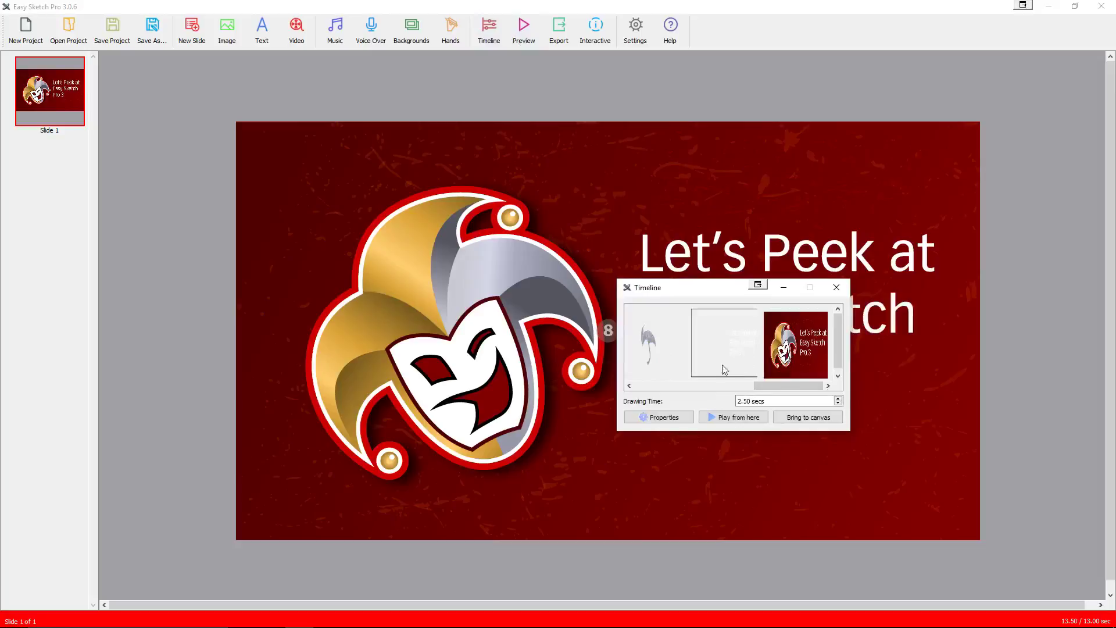
click(726, 419)
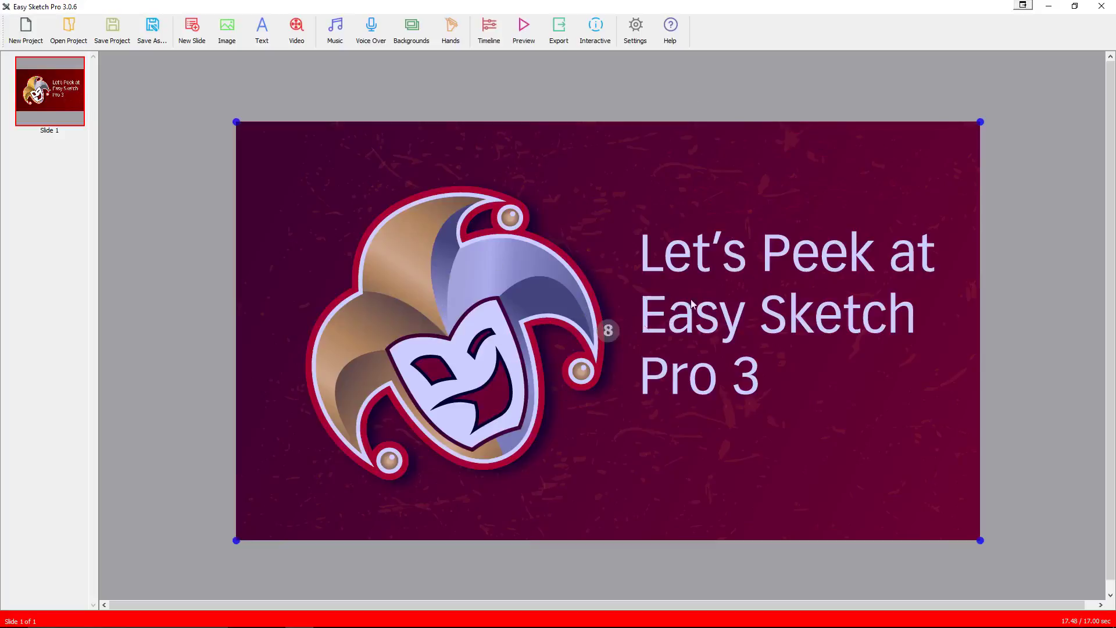
- Change the draw style of the full-slide finished logo image to Fade in
click(1036, 285)
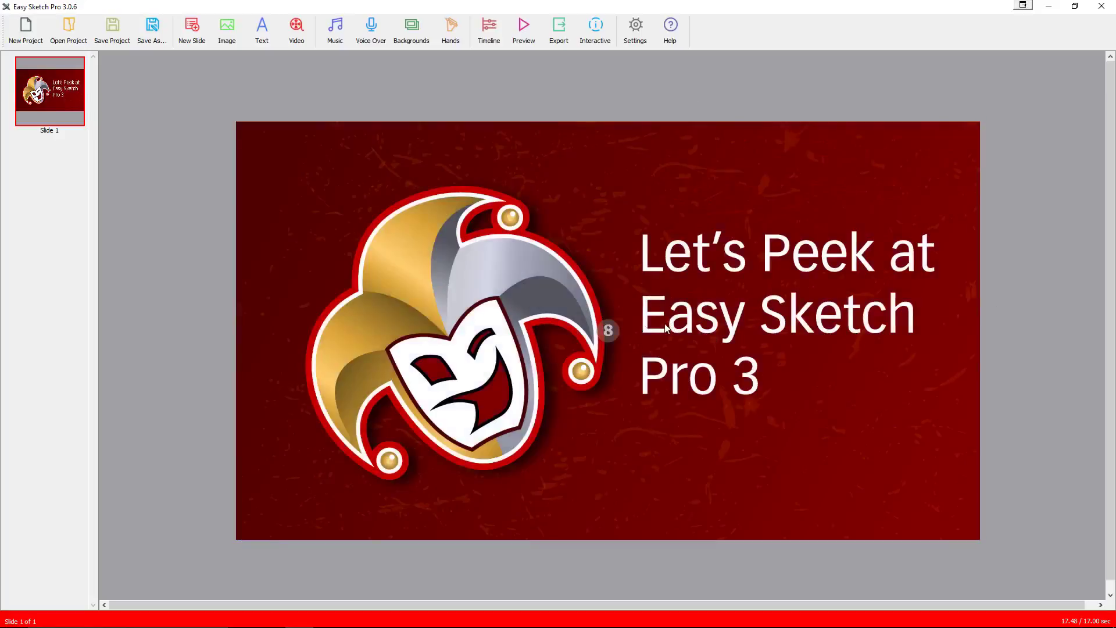
click(663, 319)
right_click(652, 324)
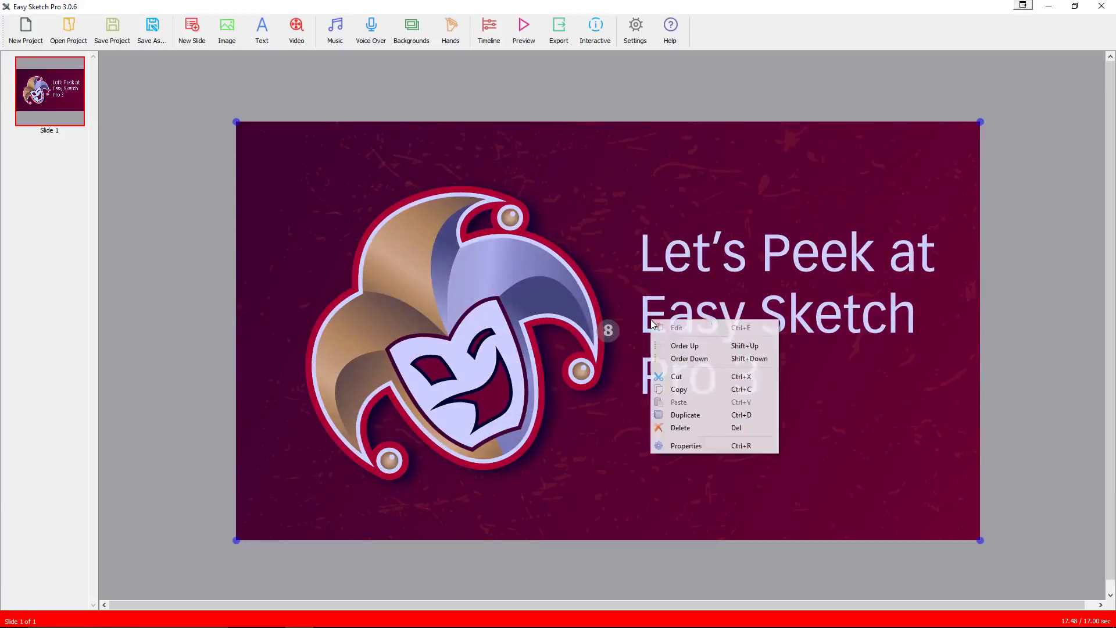
click(684, 446)
mouse_move(1054, 259)
mouse_down()
mouse_move(895, 284)
mouse_move(555, 305)
mouse_up()
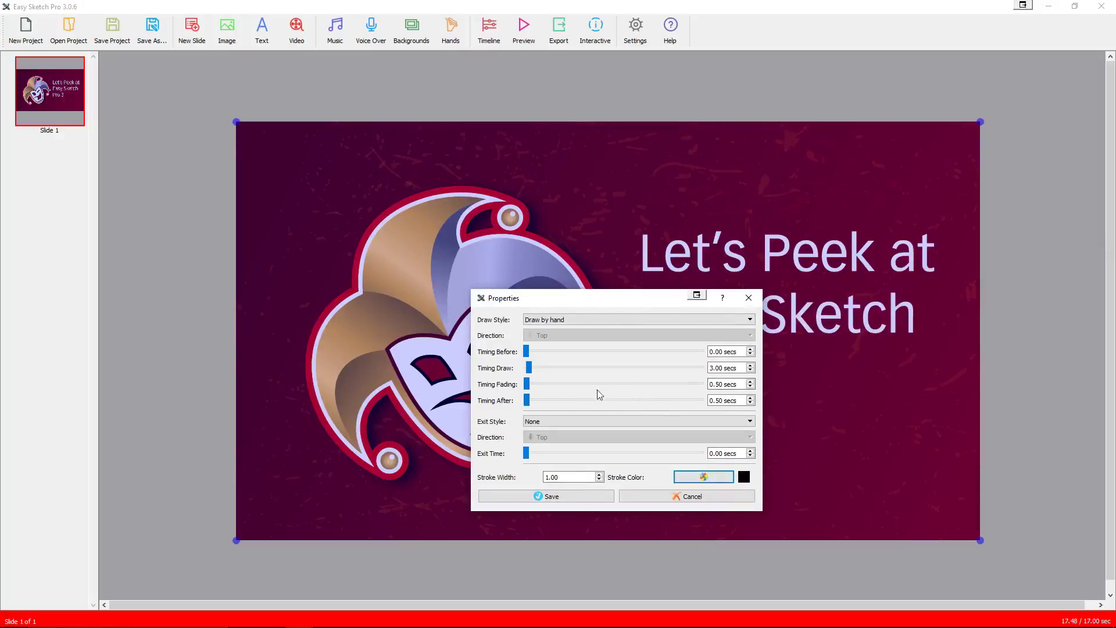
click(569, 320)
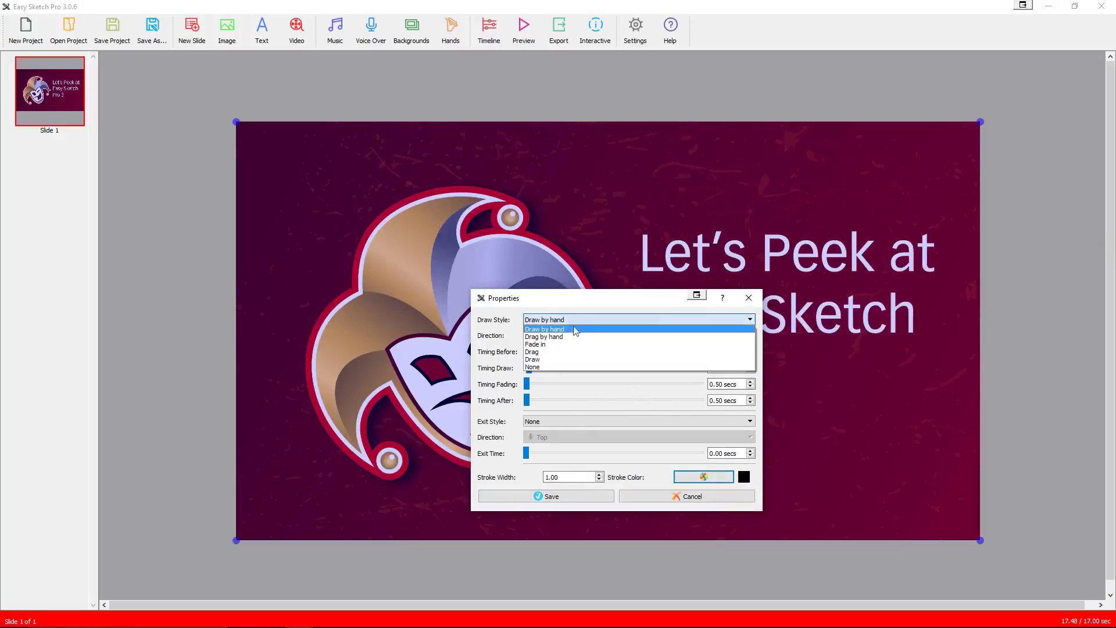
click(552, 338)
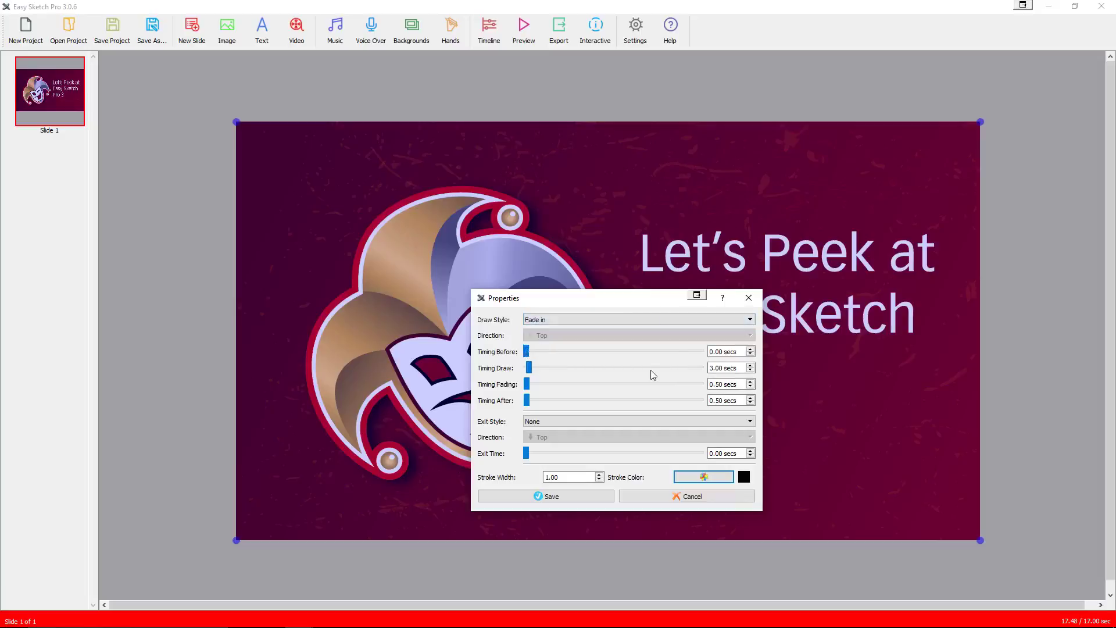
- Set the finished logo image's draw timing to 0.00 secs and after timing to 2.00 secs, and save its properties
drag(529, 368, 522, 372)
drag(528, 403, 530, 405)
text(0)
key(shift+Left)
text(2)
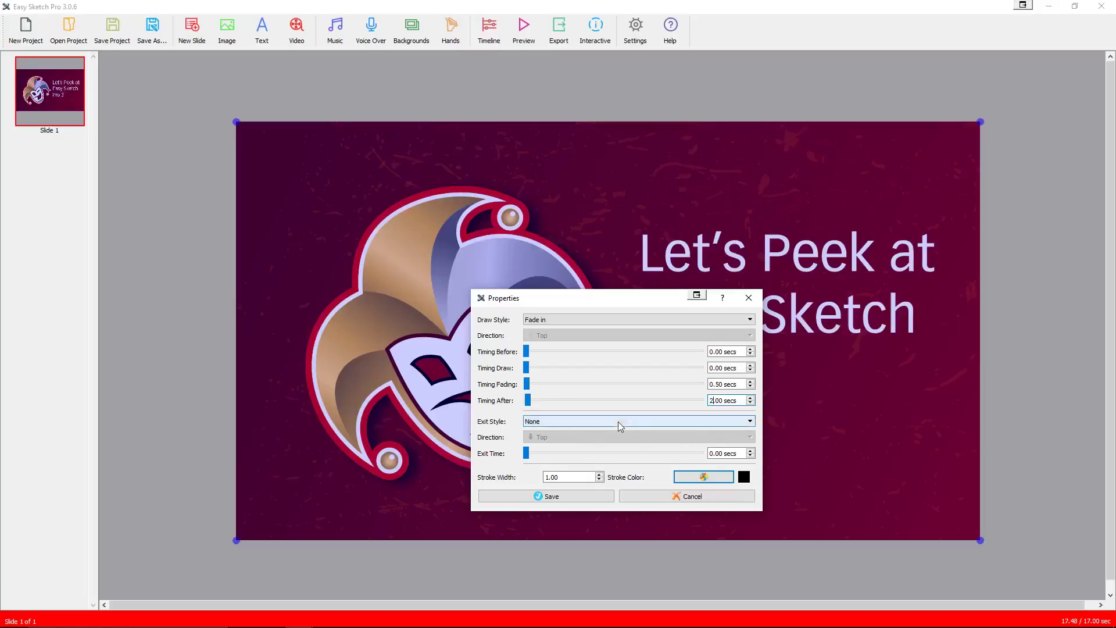
click(568, 495)
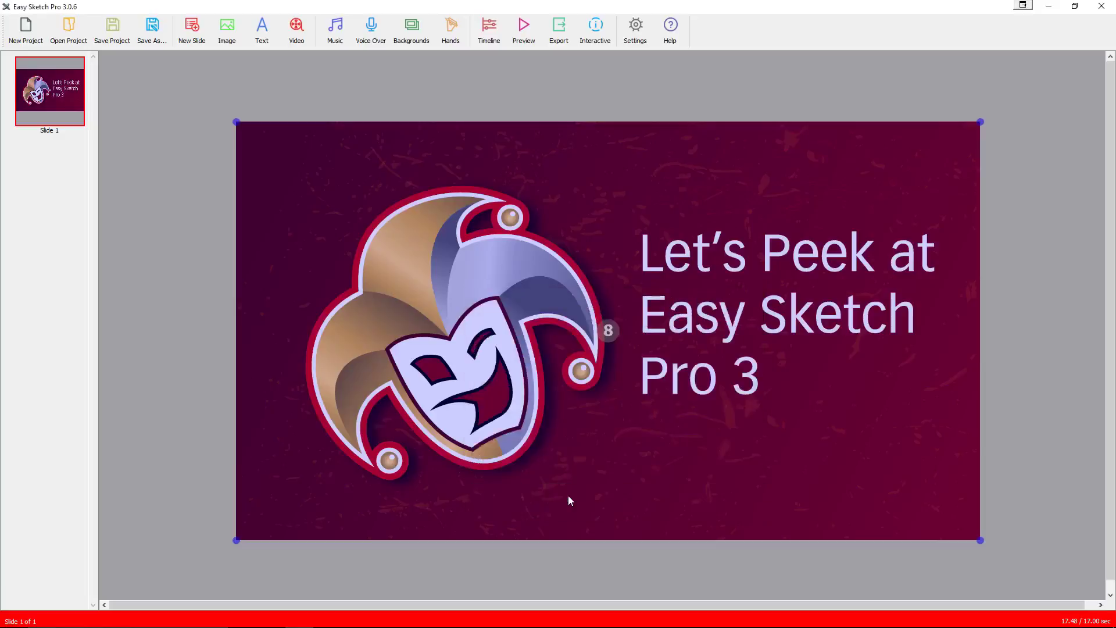
- Check the music and voice-over settings without changing them, and preview the sketch animation
click(372, 36)
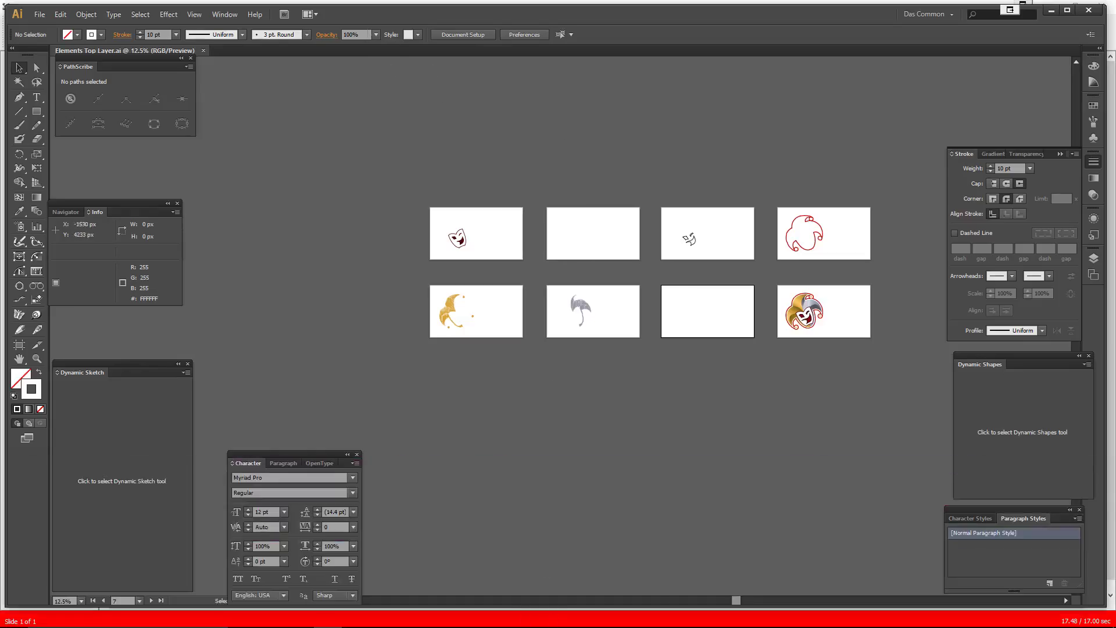
click(299, 619)
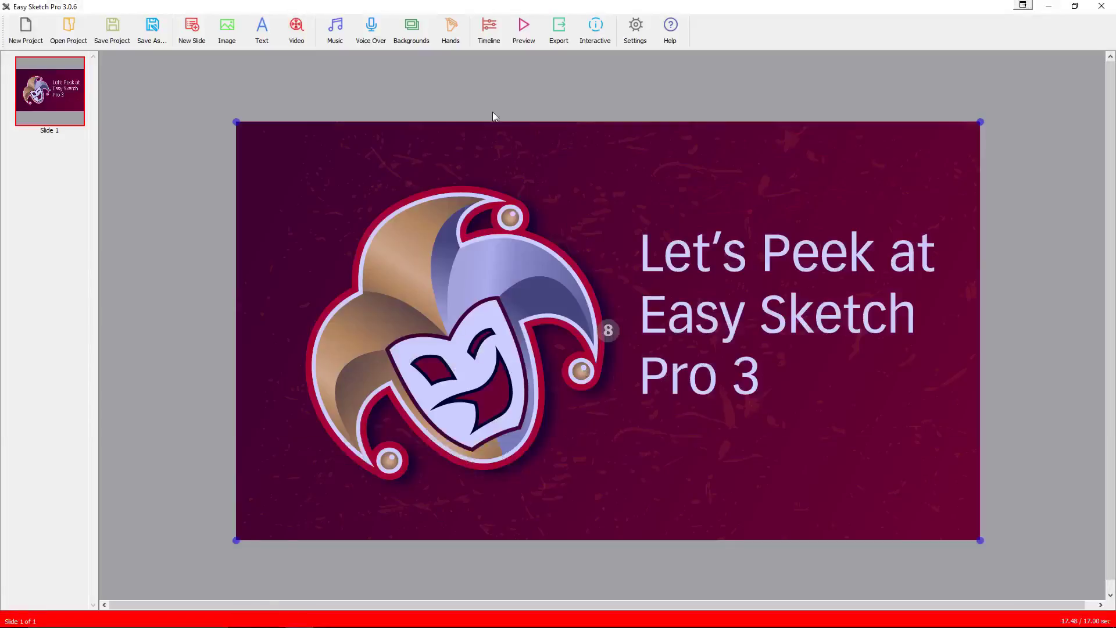
click(334, 29)
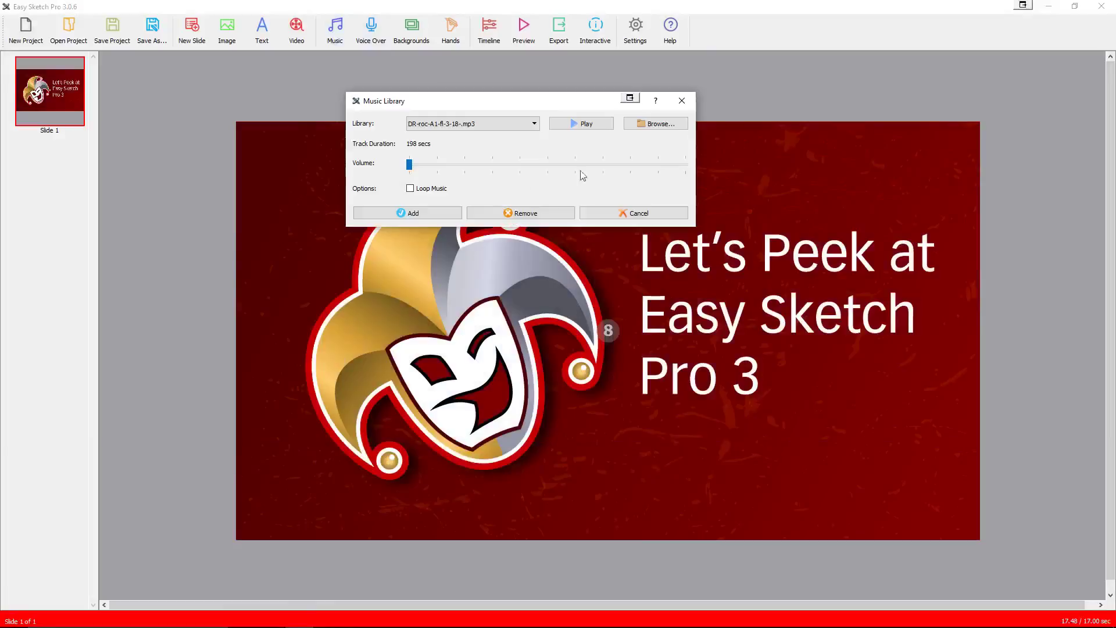
click(682, 101)
click(371, 28)
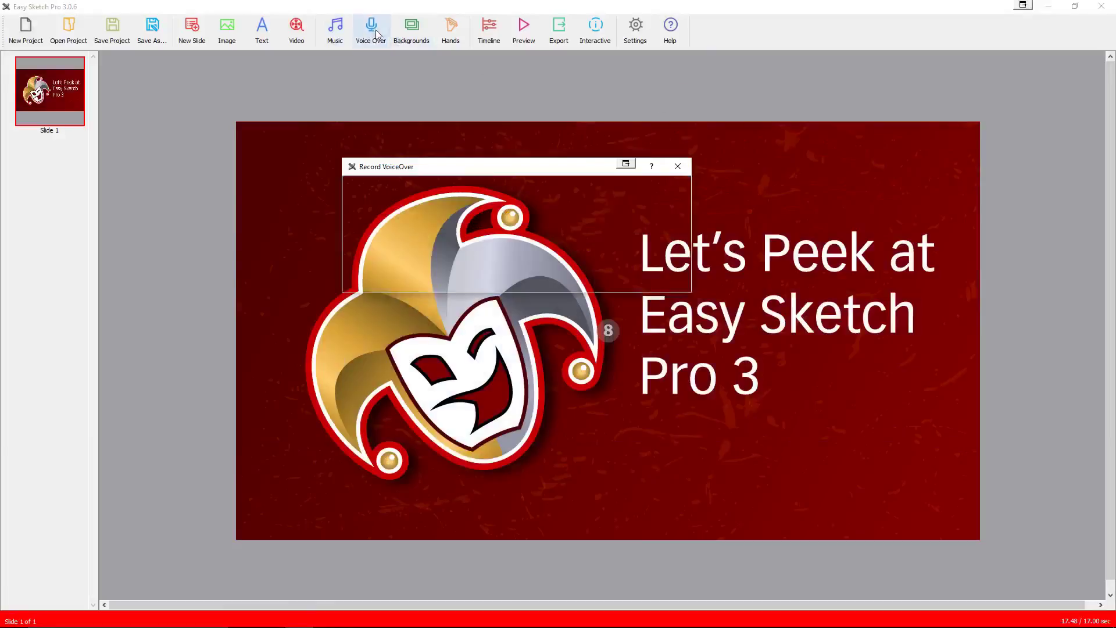
click(678, 166)
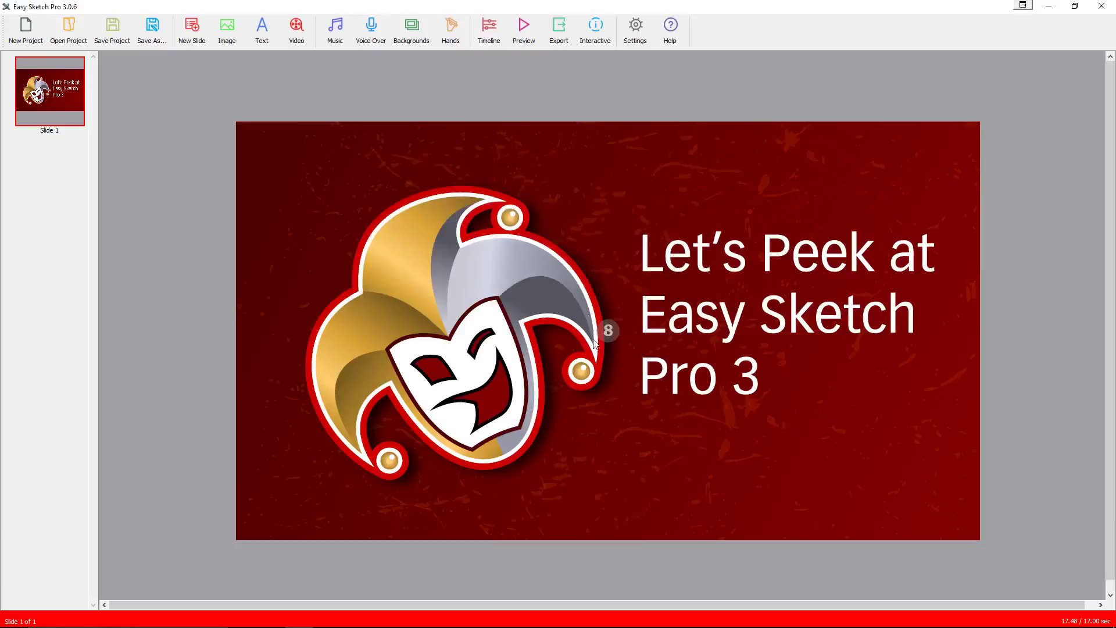
click(524, 36)
- Set the finished logo image's draw timing to 2.00 secs, save its properties, and preview the animation
click(685, 308)
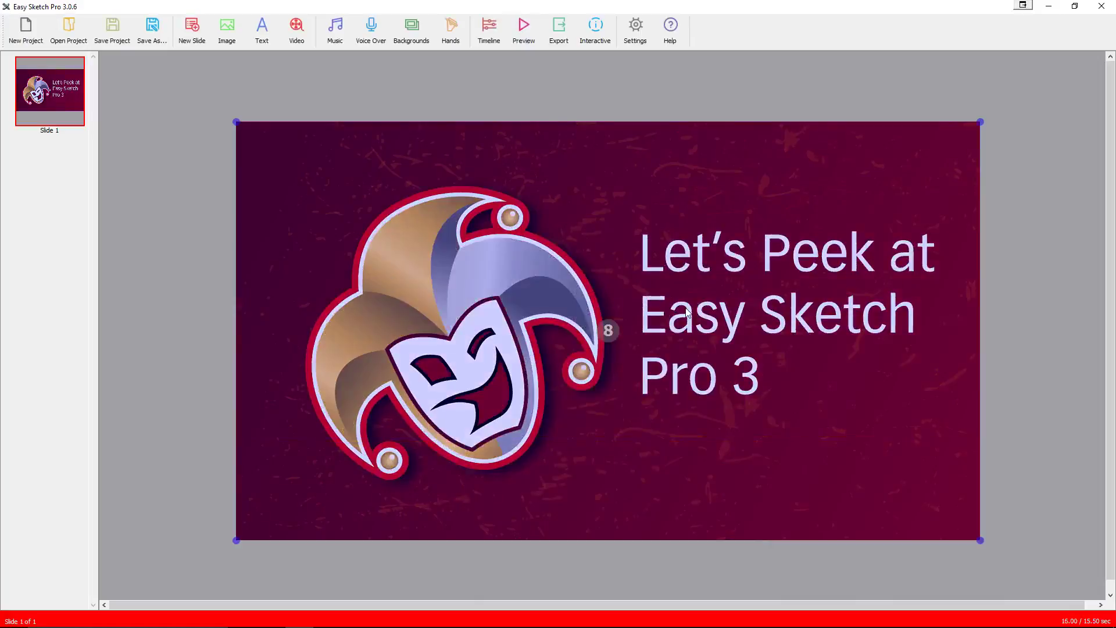
right_click(687, 311)
click(712, 433)
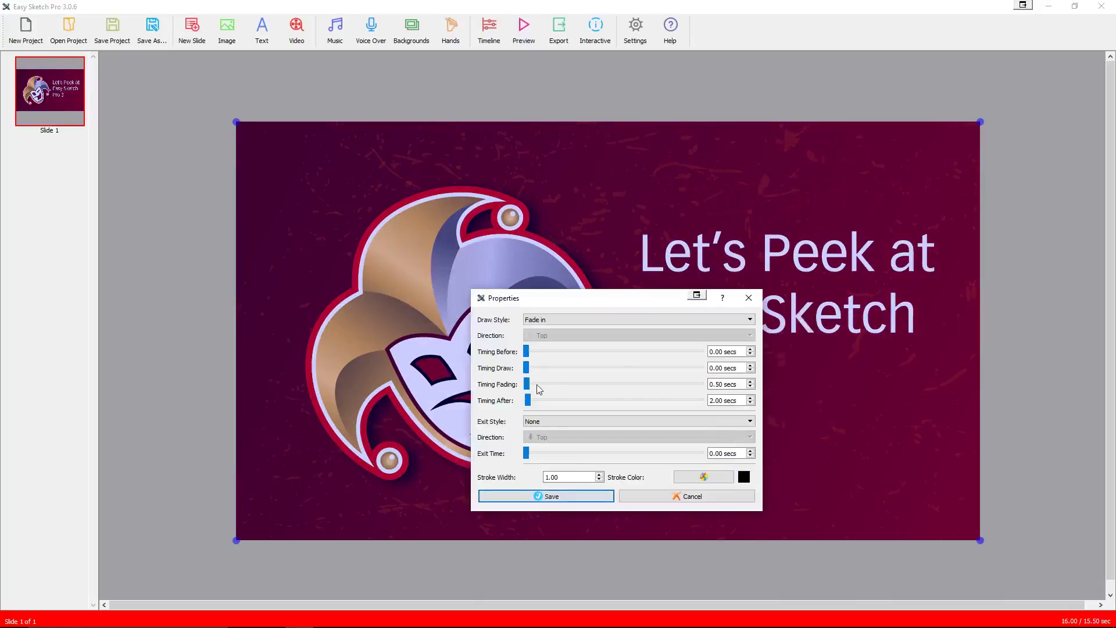
drag(528, 371, 529, 370)
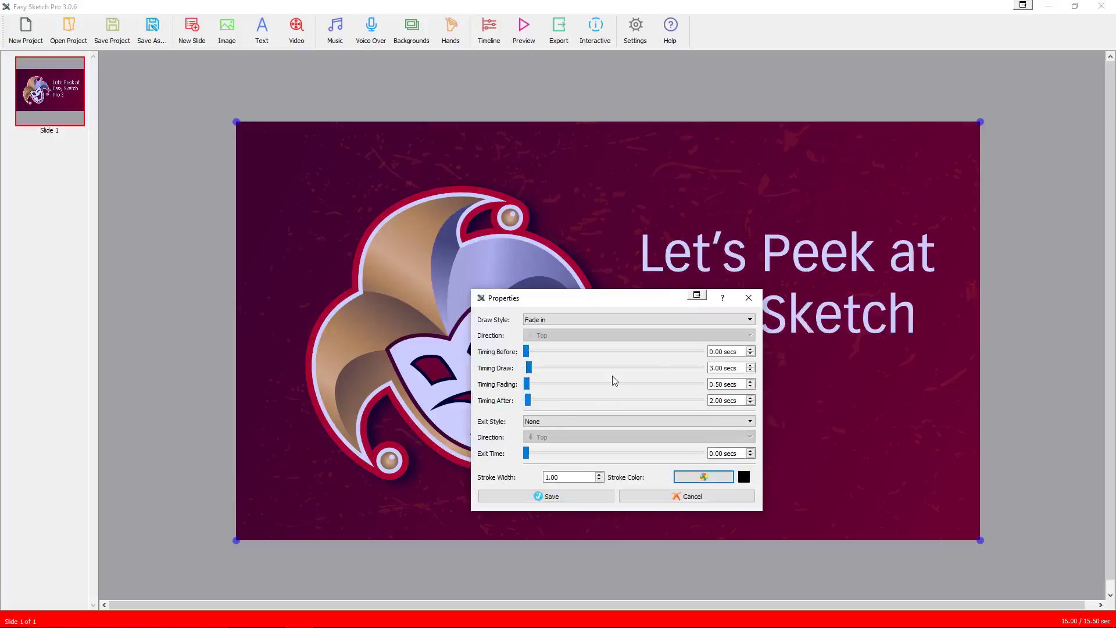
click(712, 367)
drag(712, 368, 702, 370)
text(5)
click(580, 498)
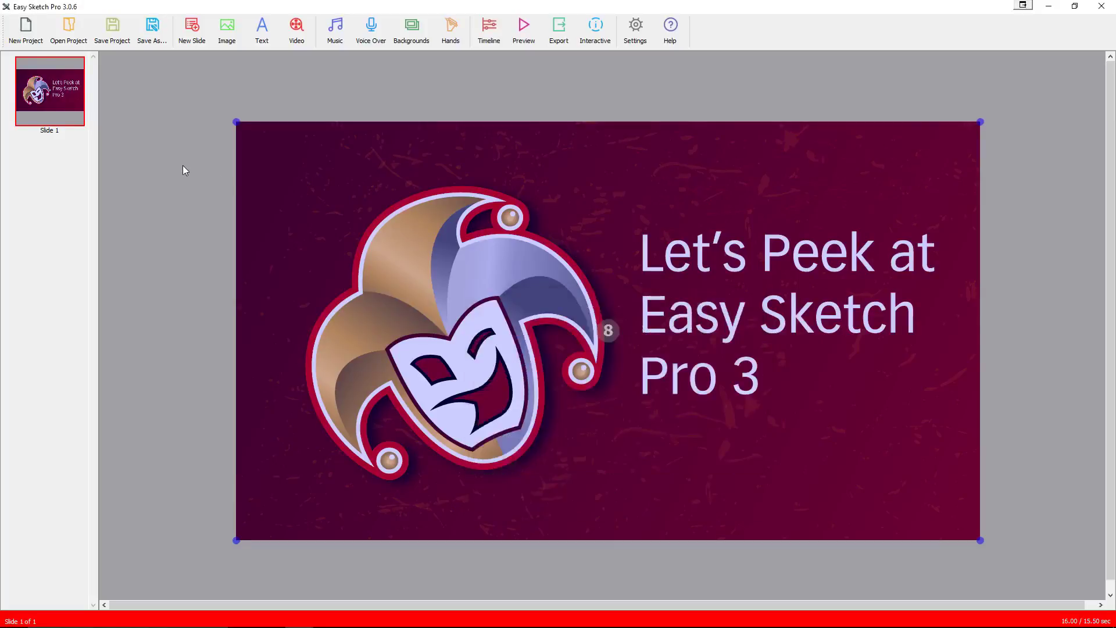
click(600, 79)
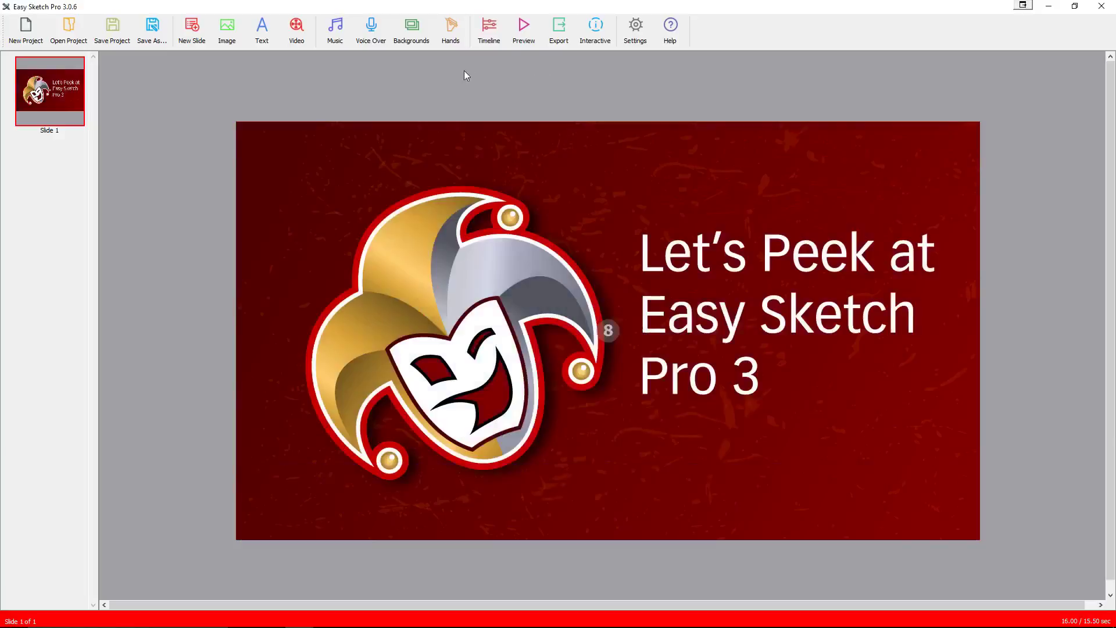
click(523, 32)
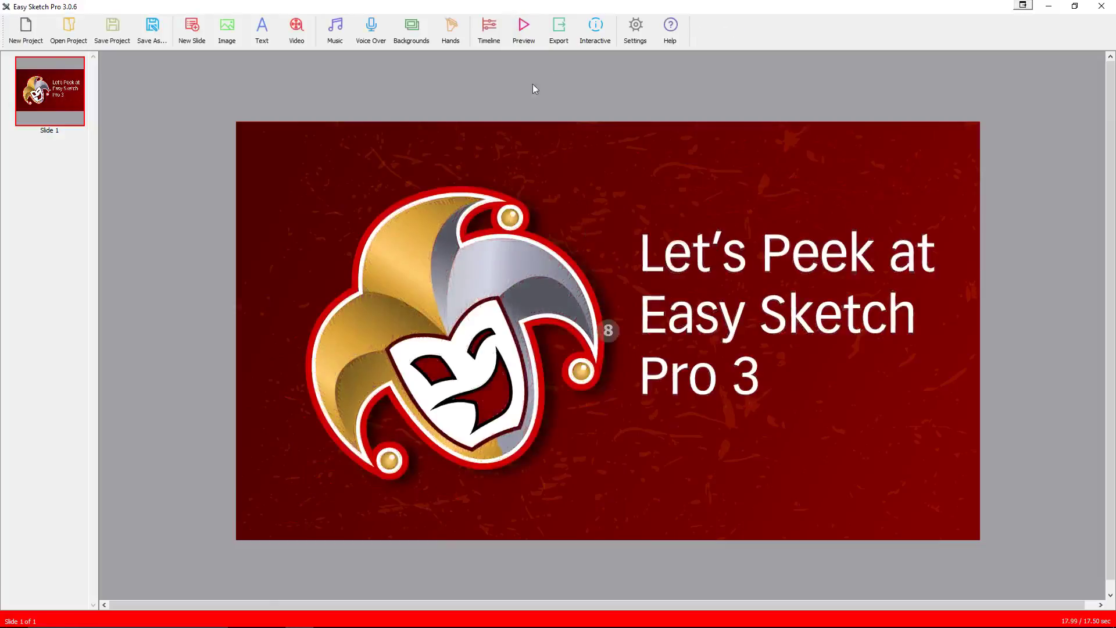
- Shorten the finished logo image's draw timing by 1 second, save its properties, and preview the animation
click(607, 284)
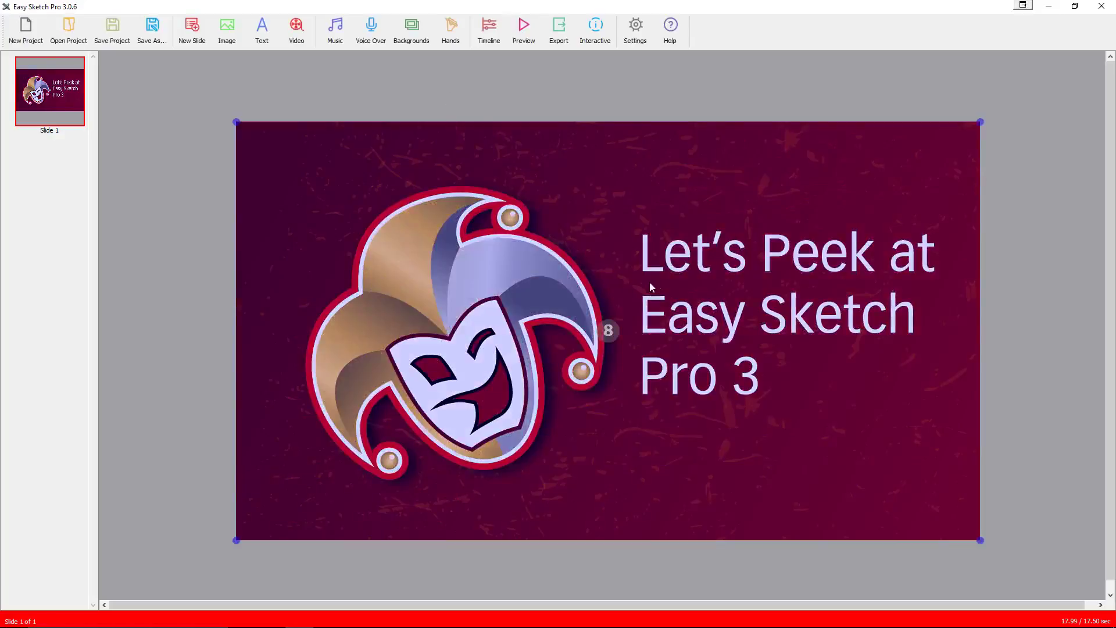
right_click(655, 281)
click(674, 406)
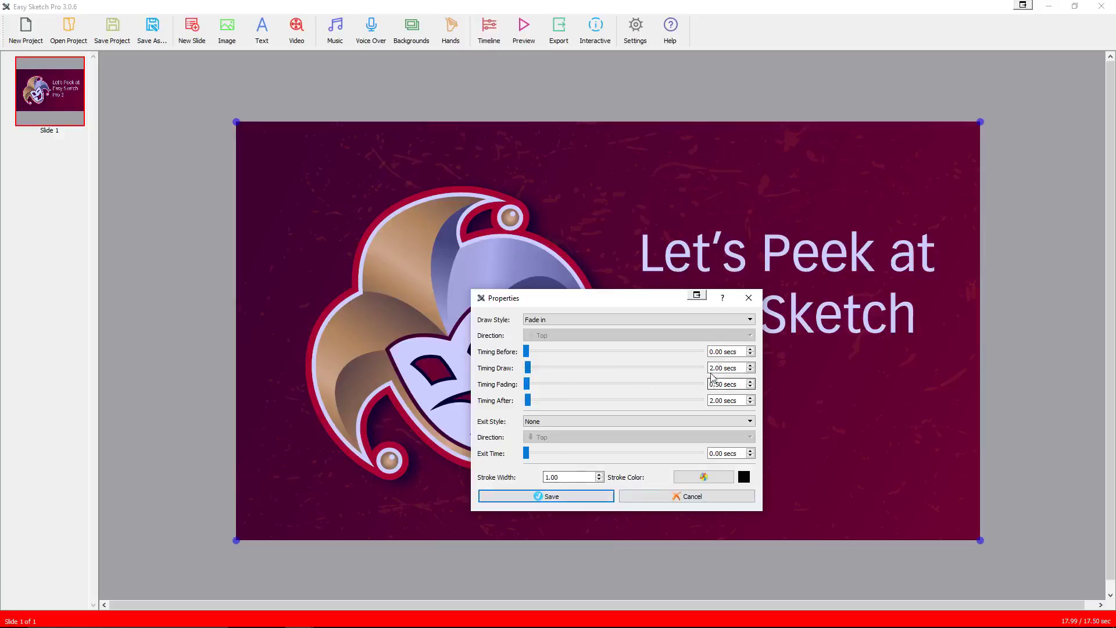
key(Tab)
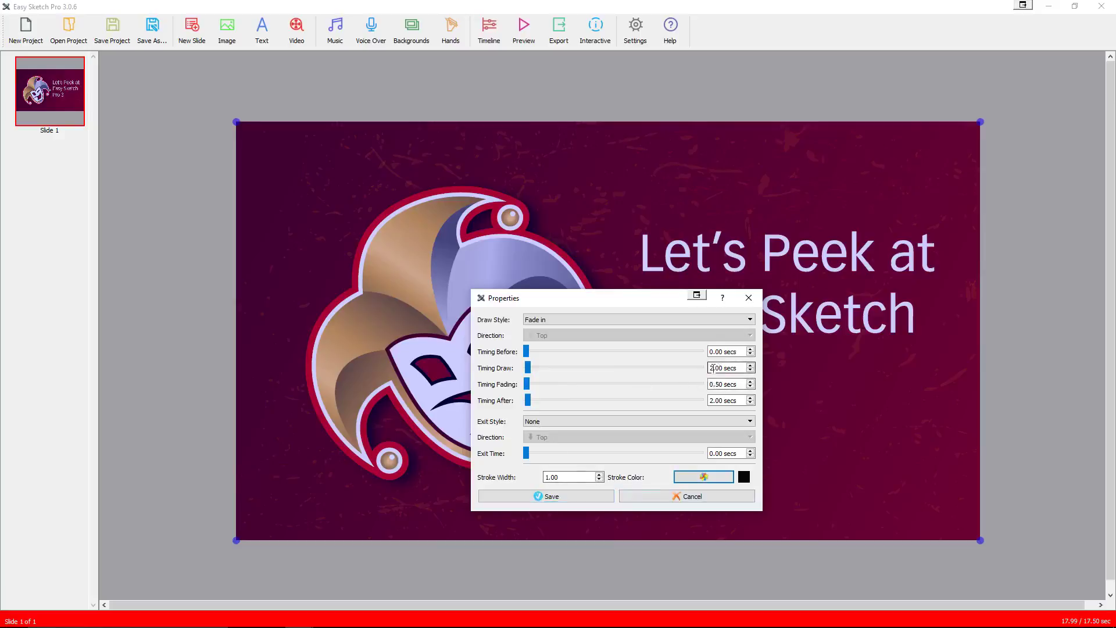
drag(709, 367, 704, 385)
click(573, 498)
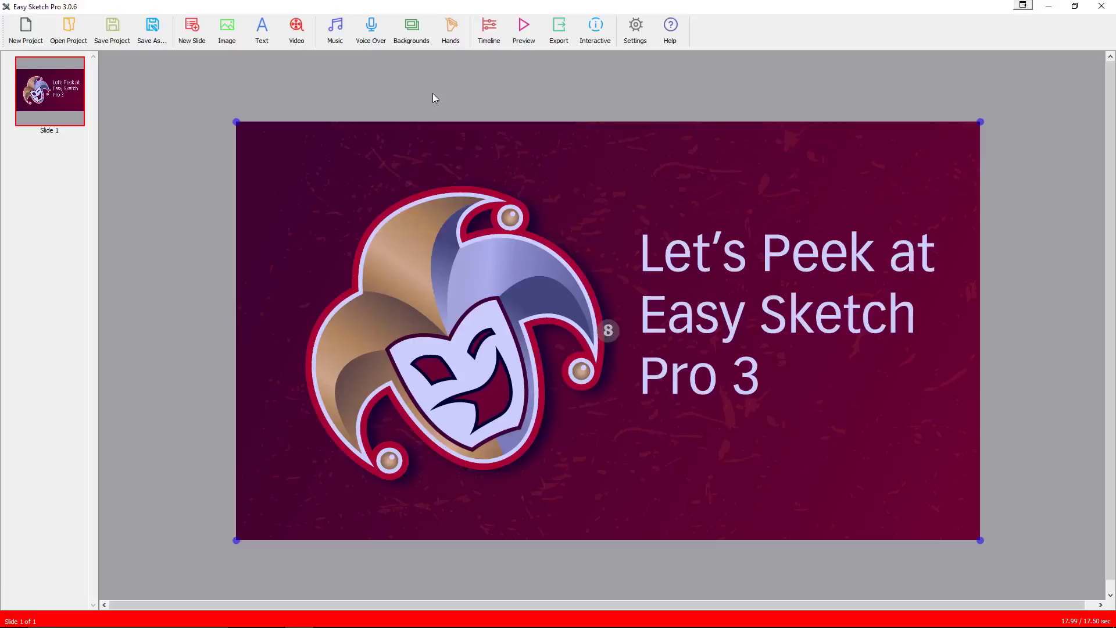
key(ctrl+z)
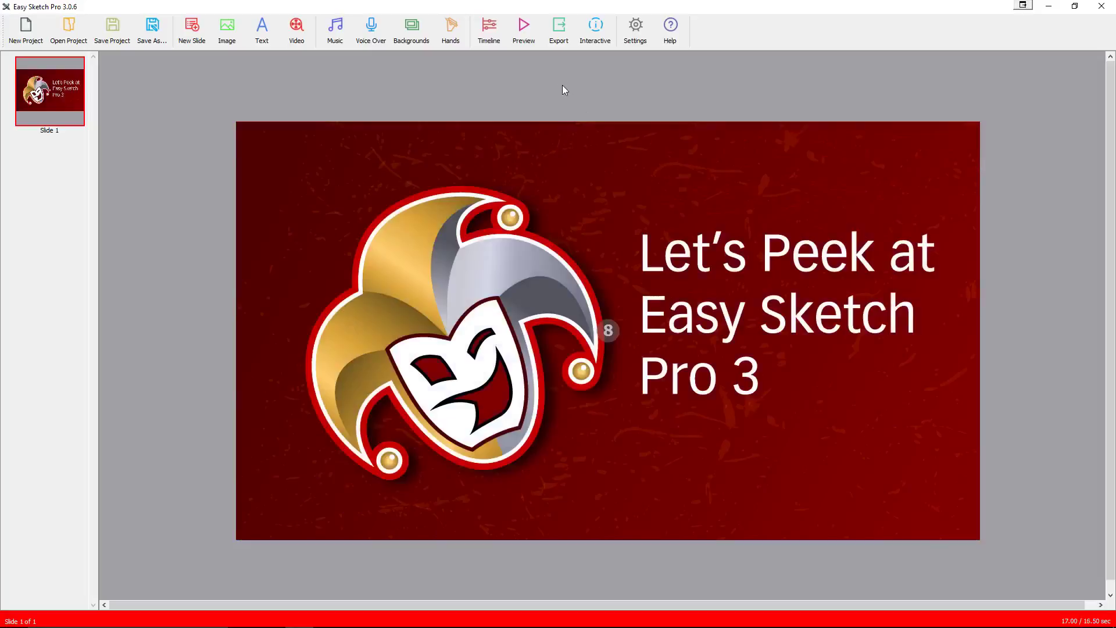
- Export the project as EasySketchProIntro.mp4 into the DATA (D:) folder Video, Lets Play, DasTactic, 005, and play the generated file at 26% volume
click(559, 31)
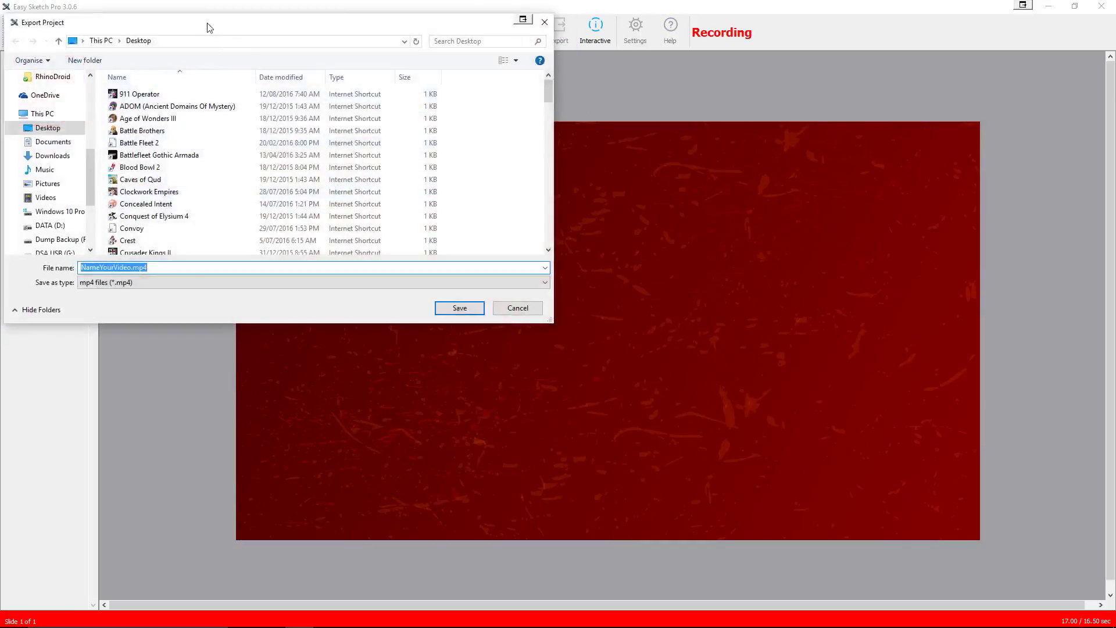
drag(209, 28, 369, 89)
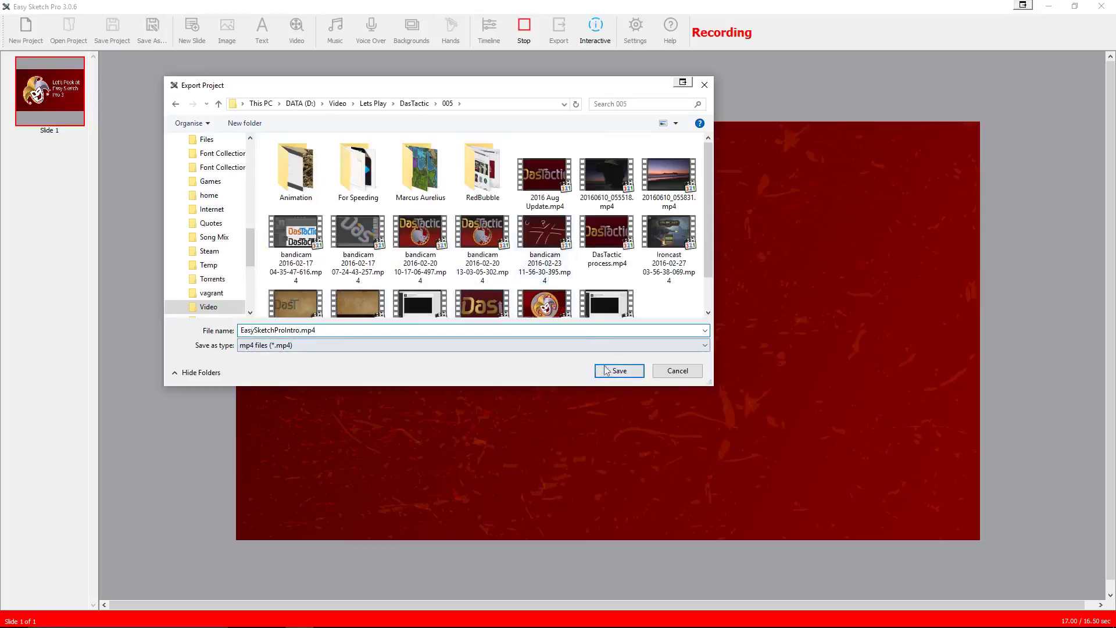
click(626, 371)
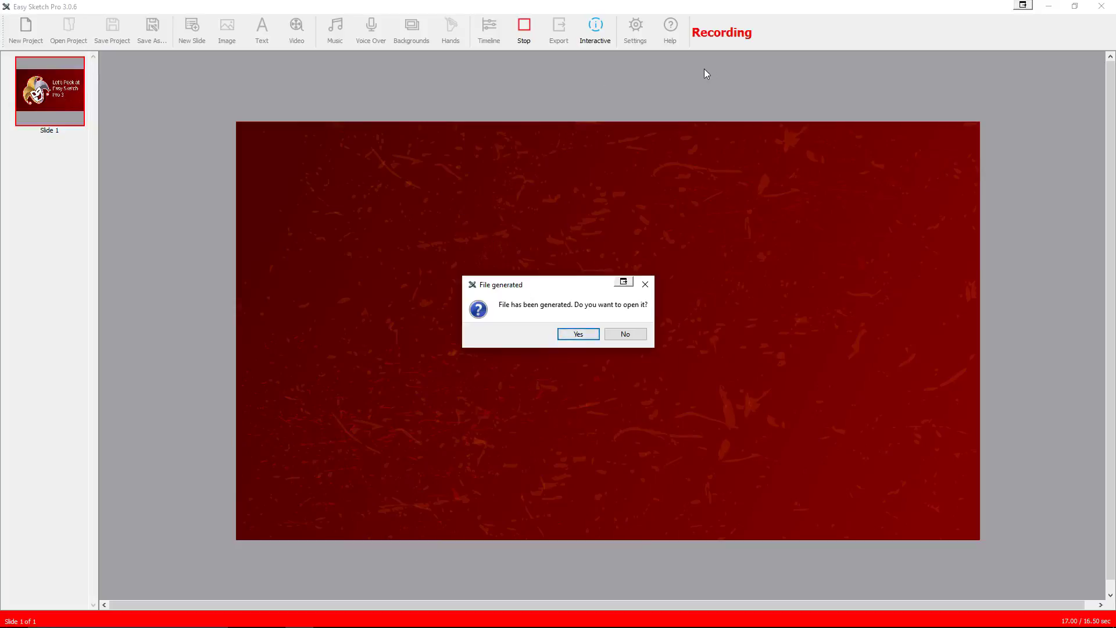
click(578, 334)
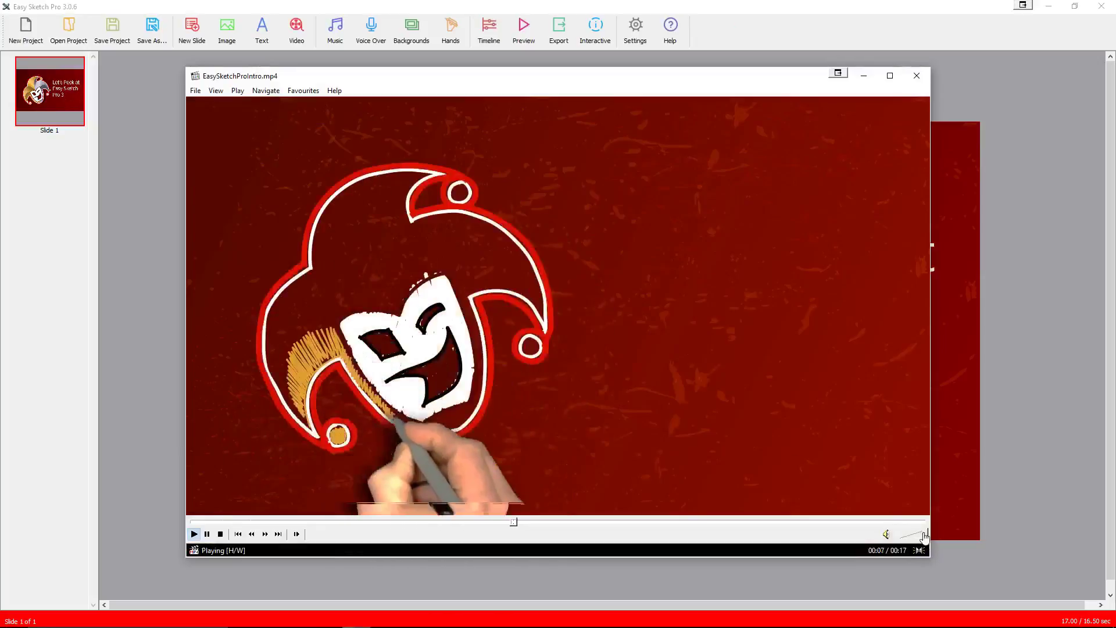
scroll(914, 533, down, 15)
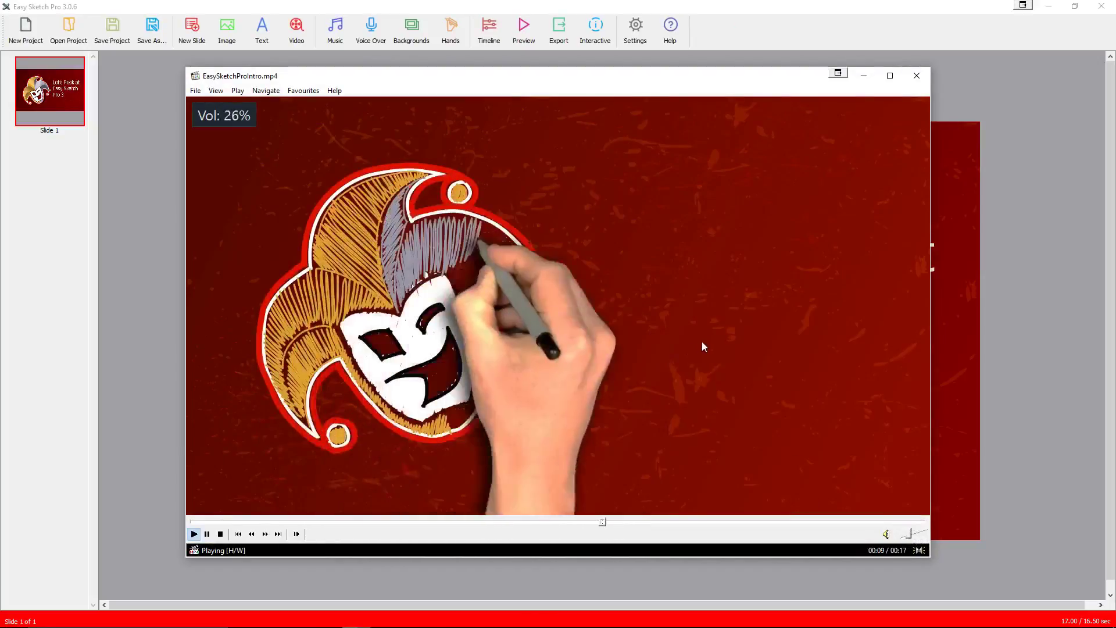
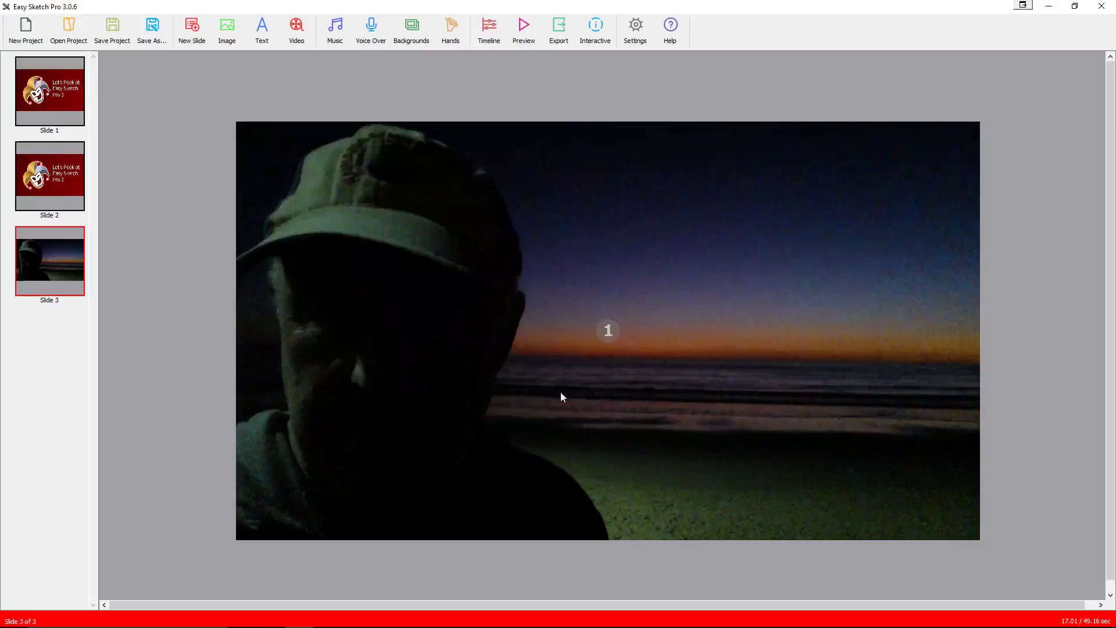
- Give the beach video on slide 3 a stroke width of 2.00 and a white stroke color, and save its properties
click(561, 269)
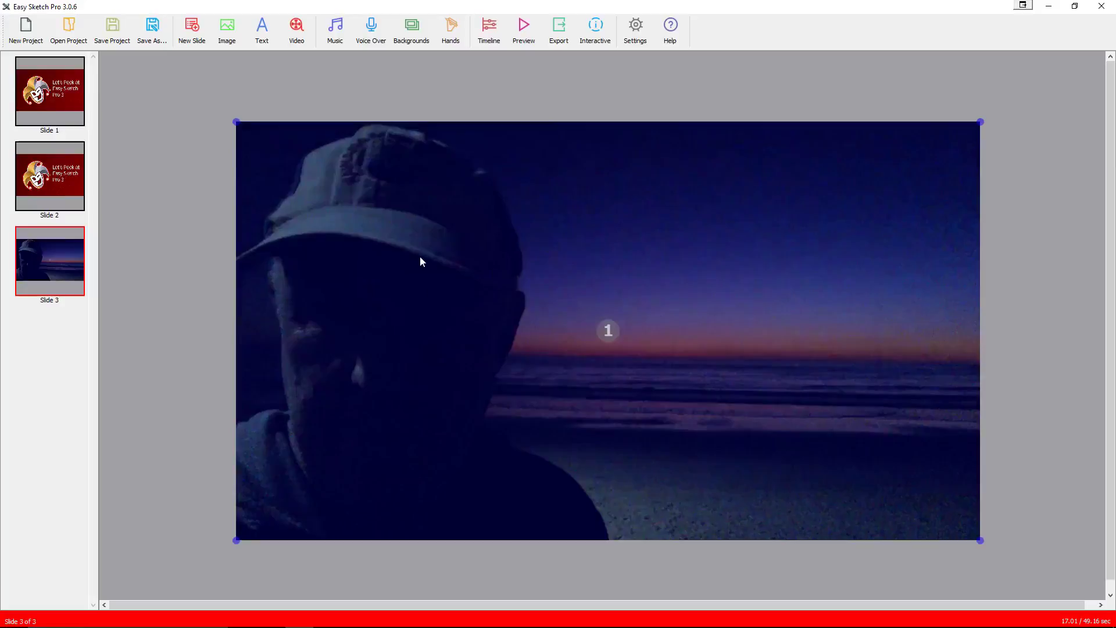
right_click(454, 269)
click(487, 394)
mouse_move(1055, 255)
mouse_down()
mouse_move(817, 262)
mouse_move(526, 289)
mouse_up()
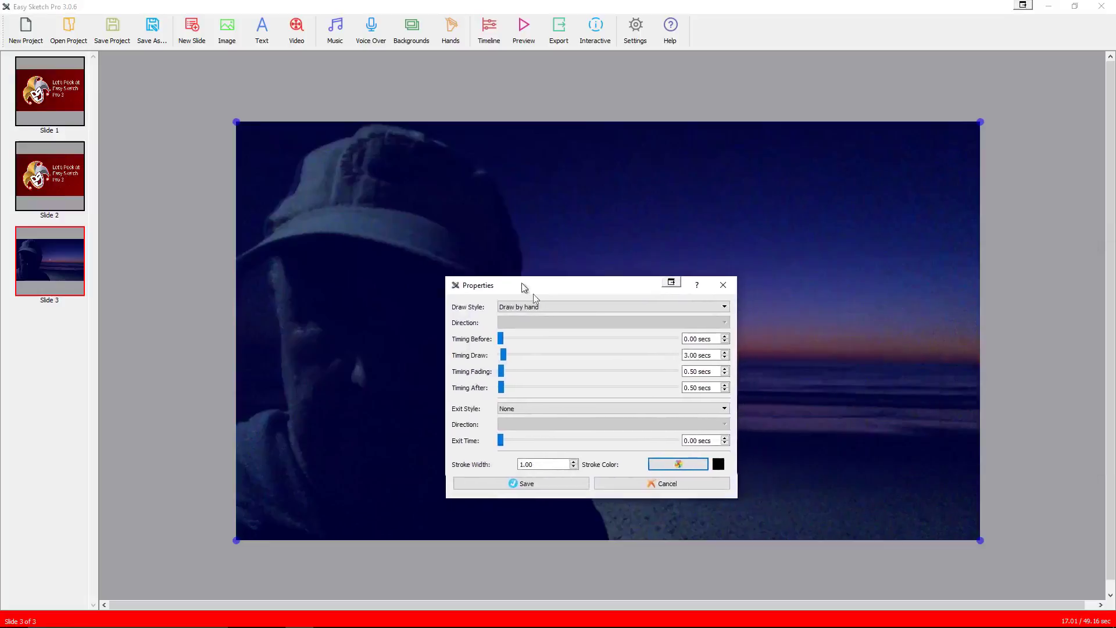
click(526, 465)
key(Delete)
text(2)
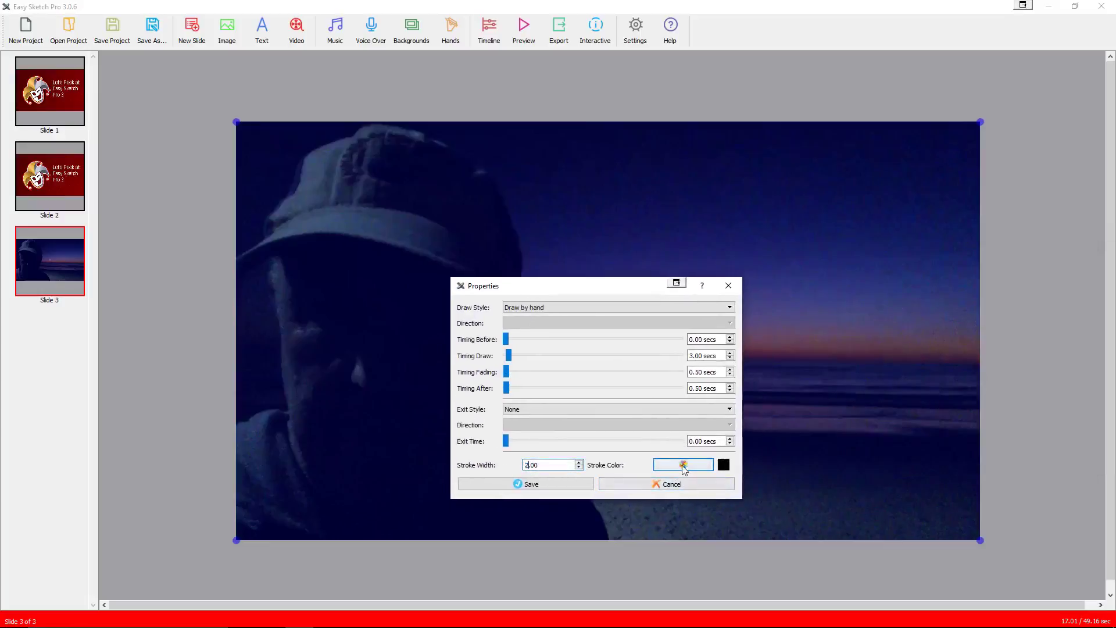
click(684, 465)
click(610, 323)
click(652, 413)
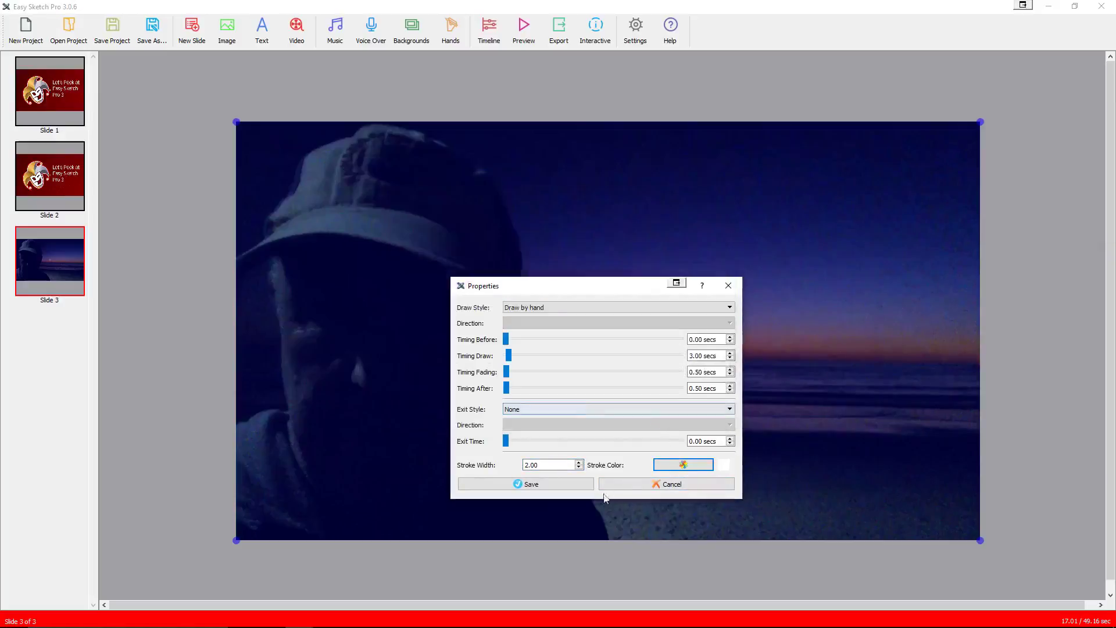
click(552, 485)
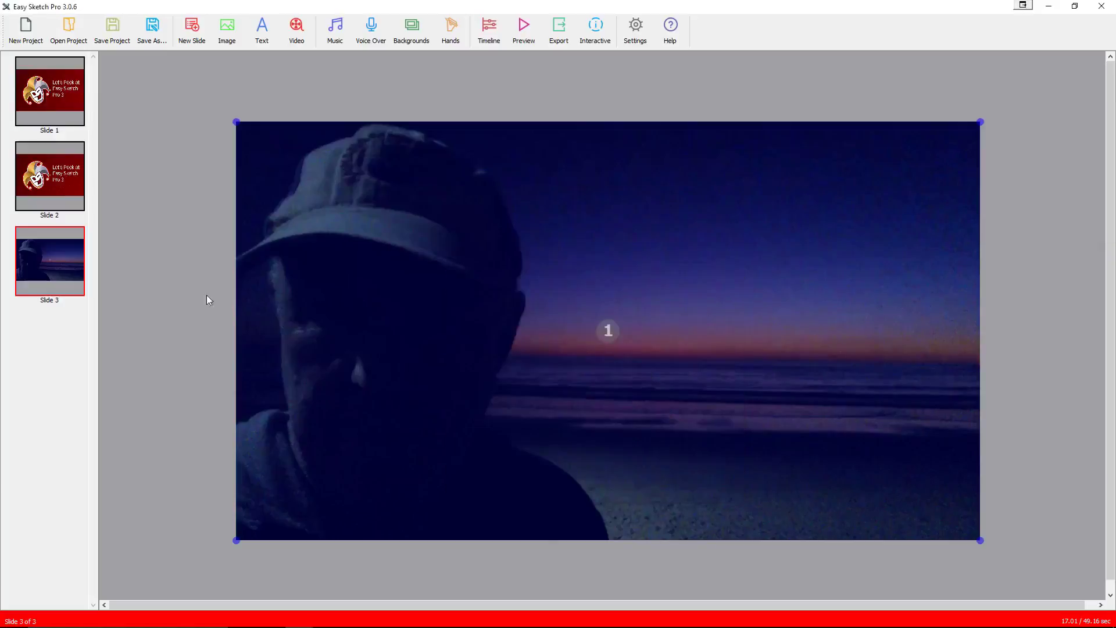
click(190, 284)
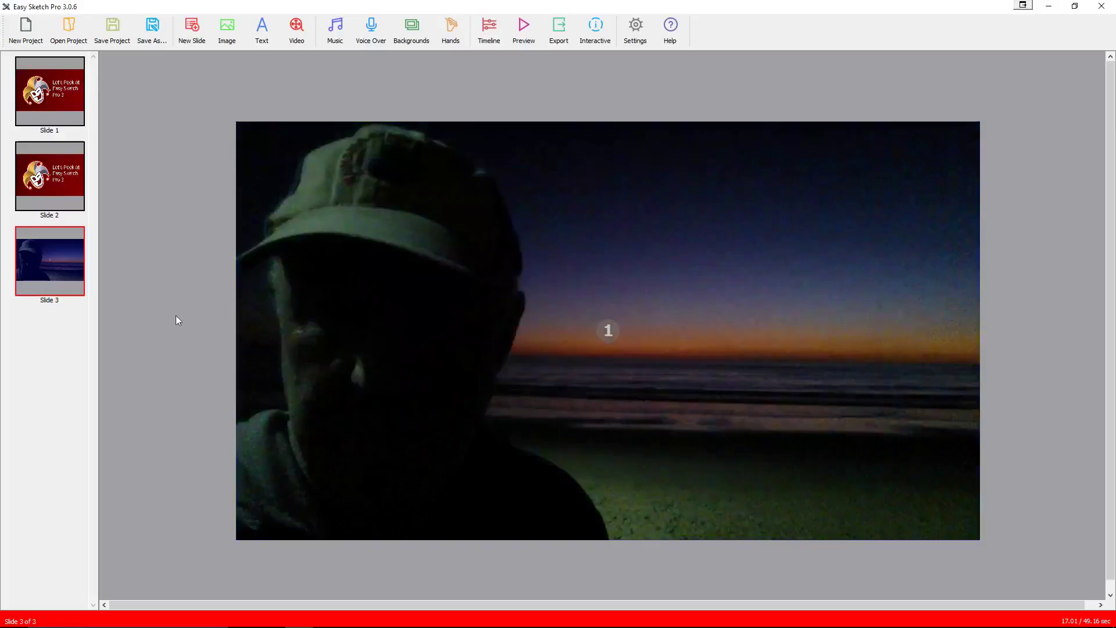
- Preview the full-slide beach video by playing from slide 3, and stop the playback after a few seconds
right_click(60, 267)
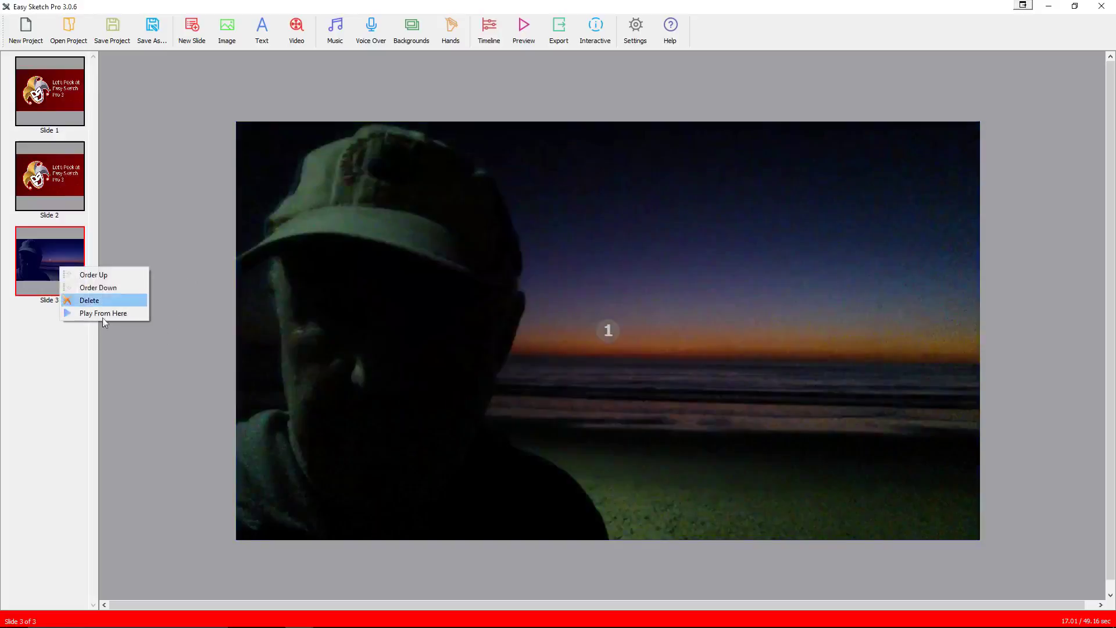
click(98, 314)
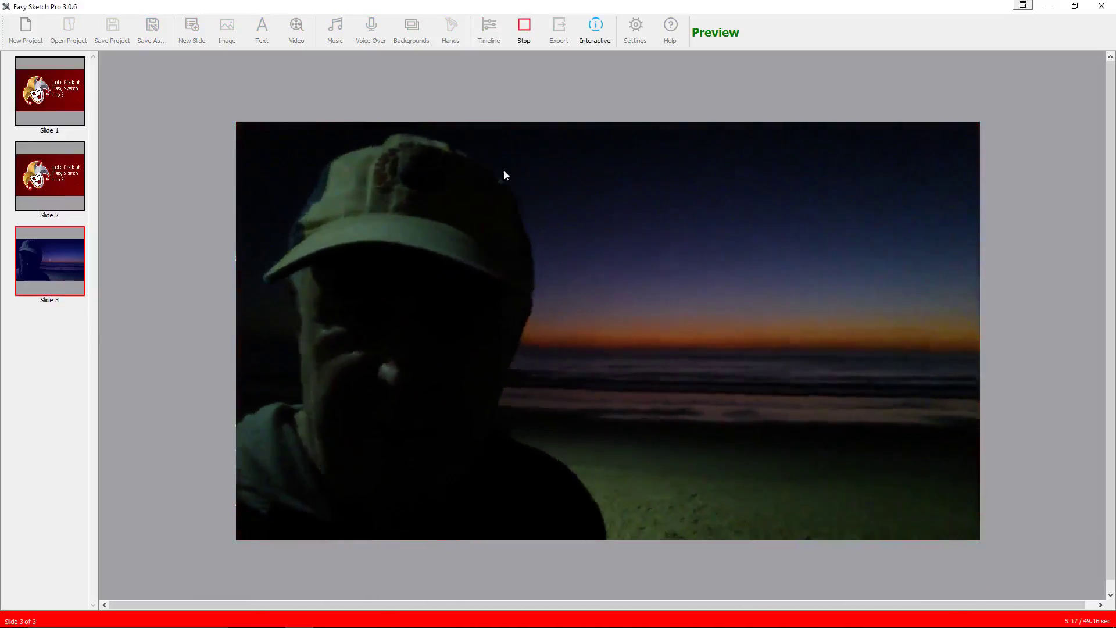
click(526, 37)
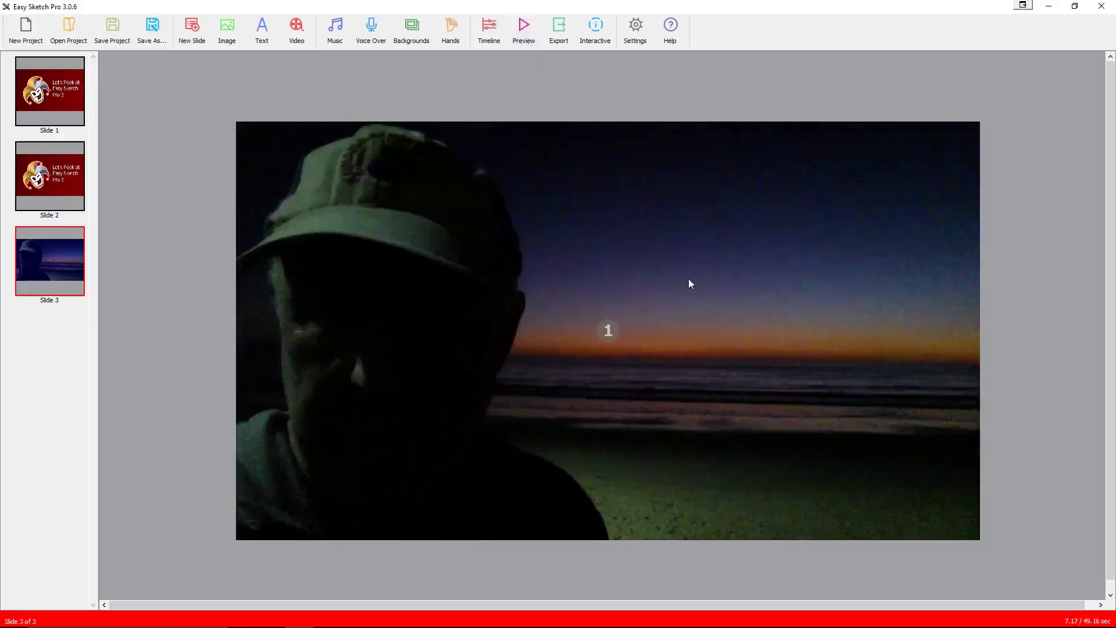
- Shrink the beach video on slide 3 to about half the slide's width and move it near the slide's upper-left corner
click(724, 265)
drag(982, 128, 803, 220)
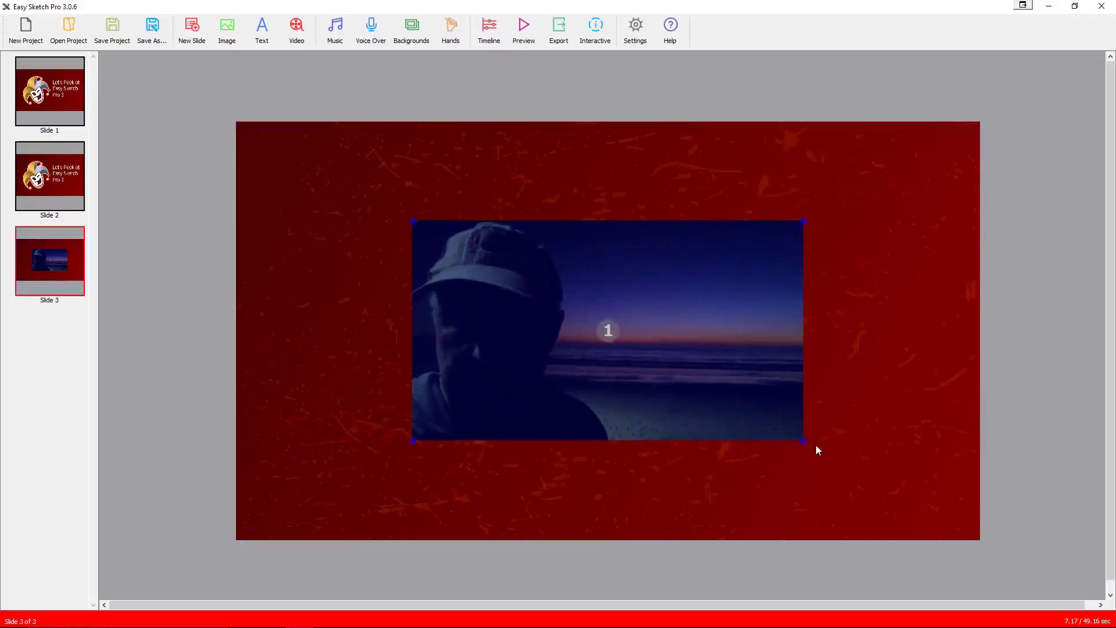
drag(807, 448, 793, 467)
drag(676, 351, 555, 246)
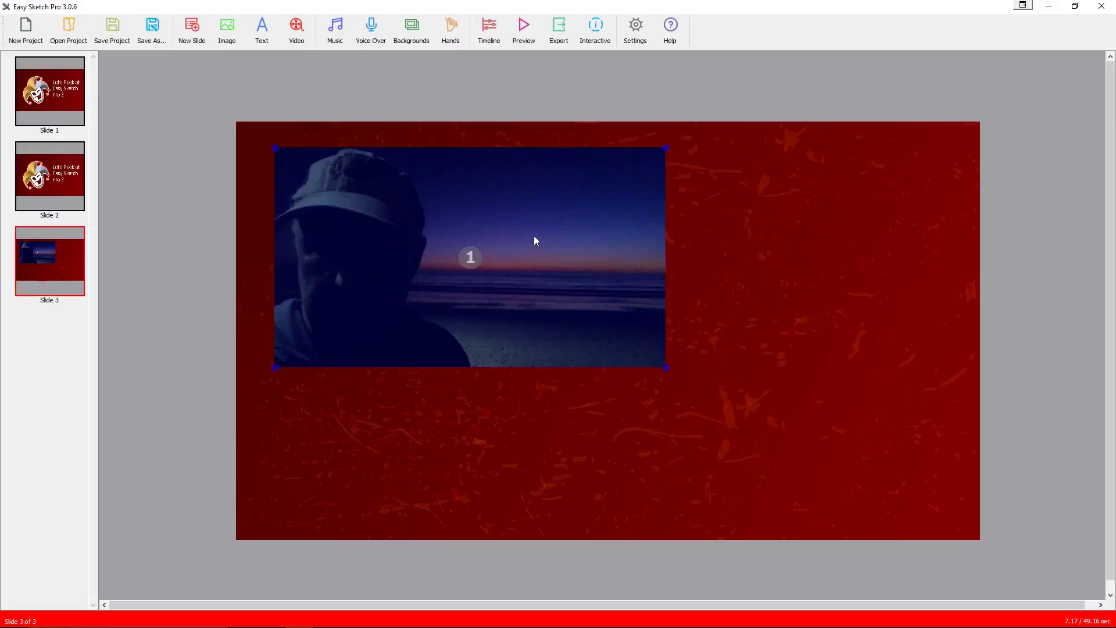
click(1010, 232)
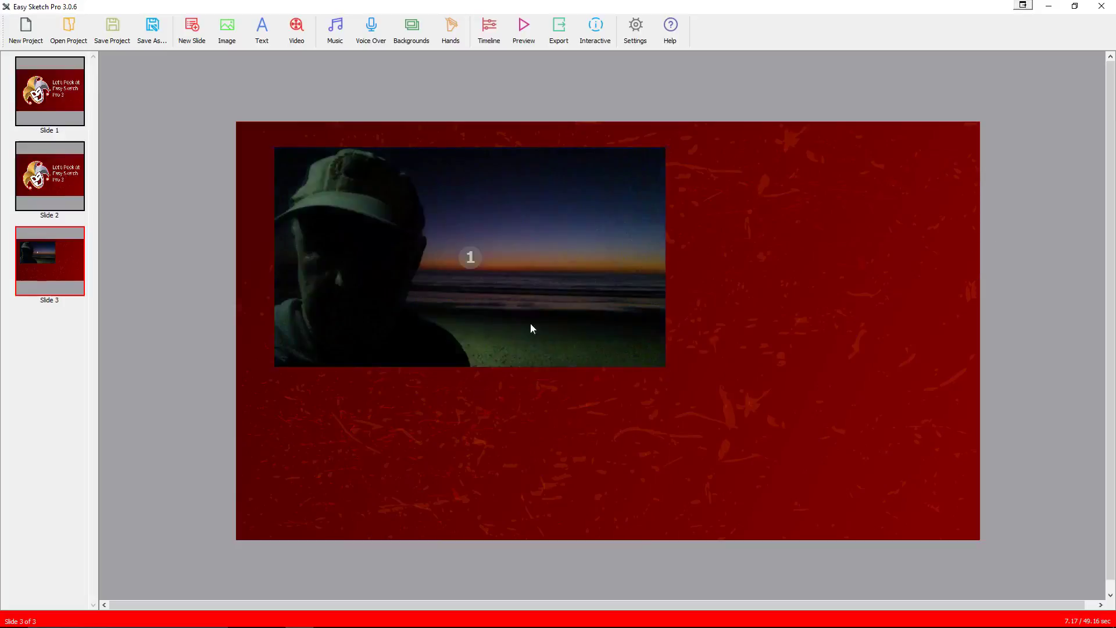
- Preview the shrunken beach video by playing from slide 3, and stop the playback
right_click(52, 269)
click(80, 311)
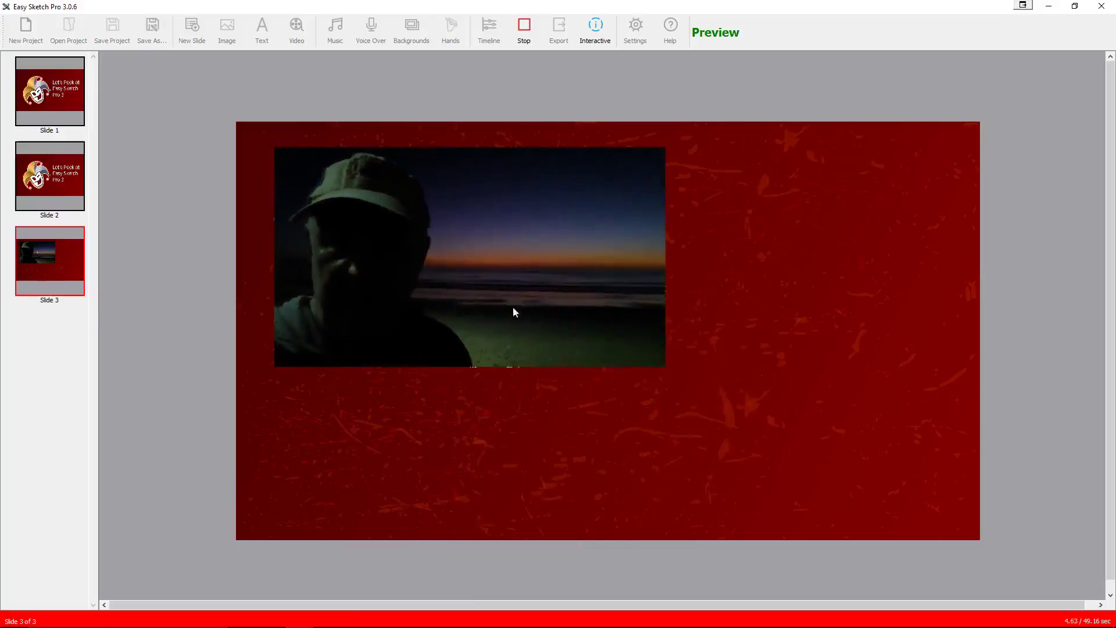
click(523, 29)
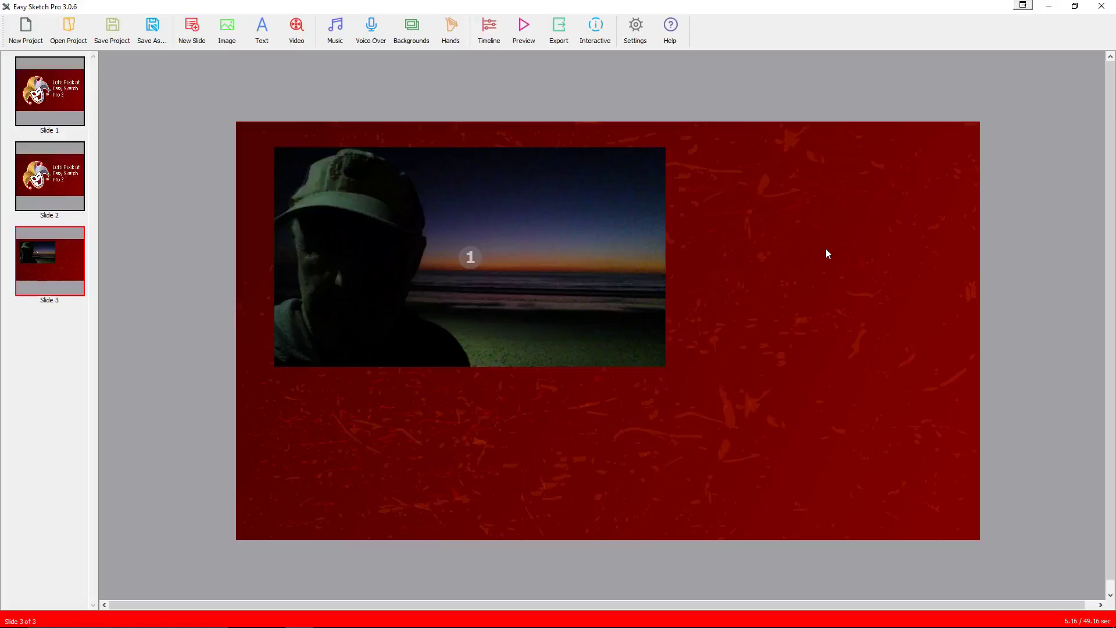
- Delete the duplicate logo slide and the beach video slide, keeping only slide 1
click(66, 103)
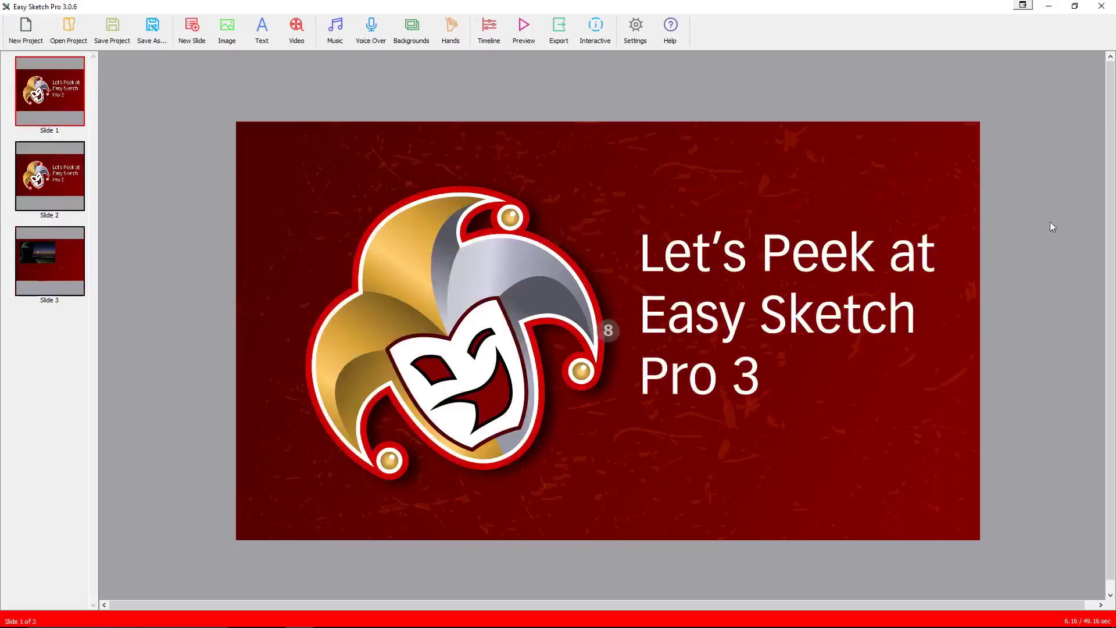
right_click(64, 189)
click(97, 220)
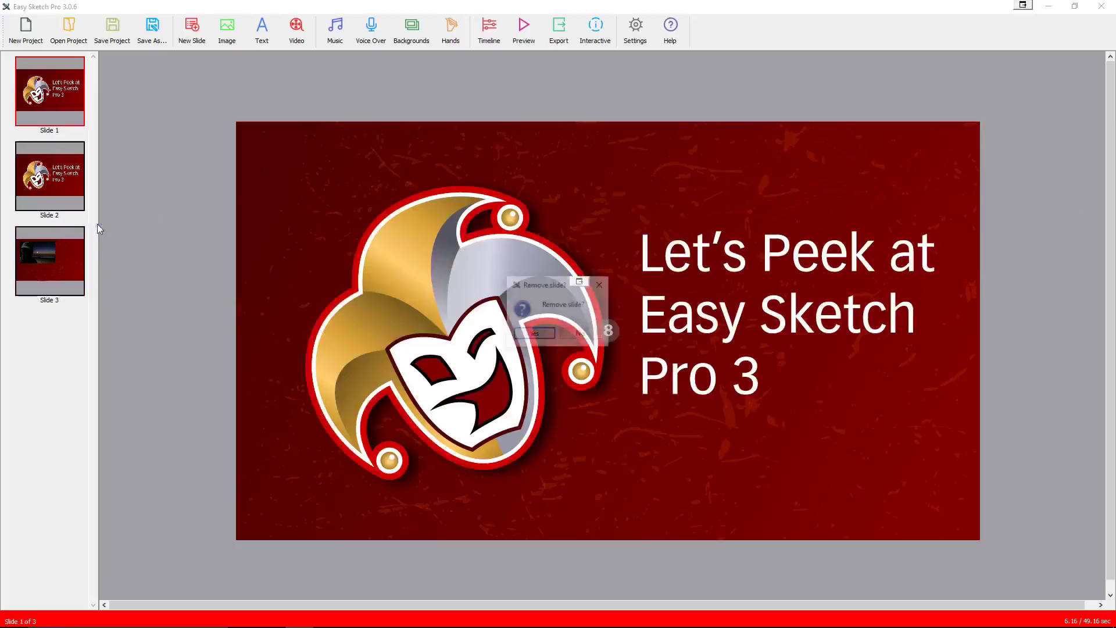
click(535, 333)
right_click(64, 186)
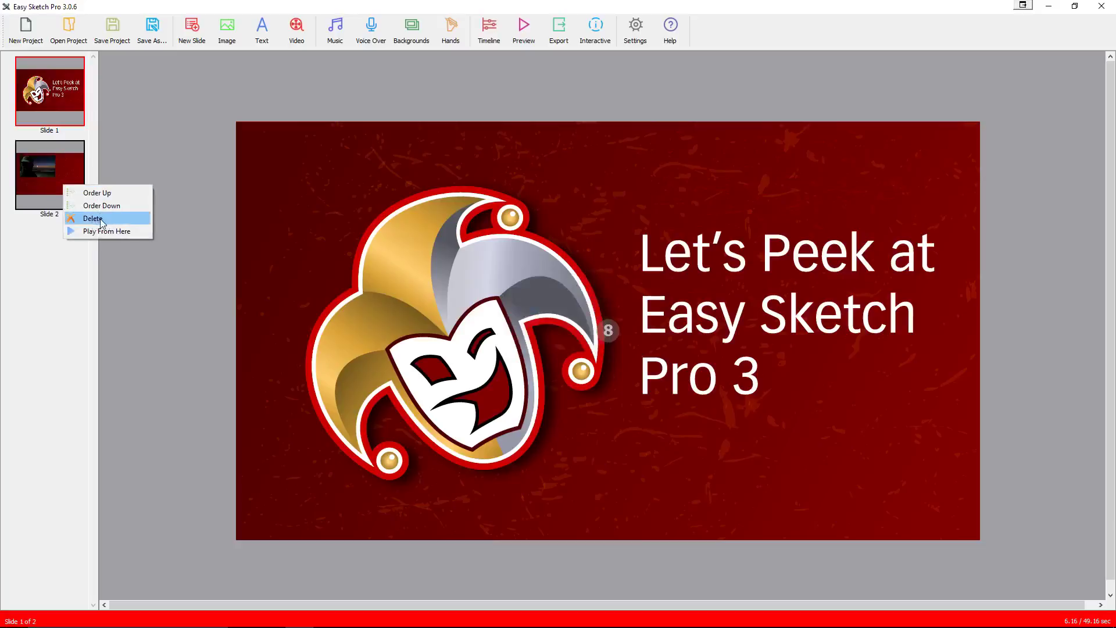
click(101, 221)
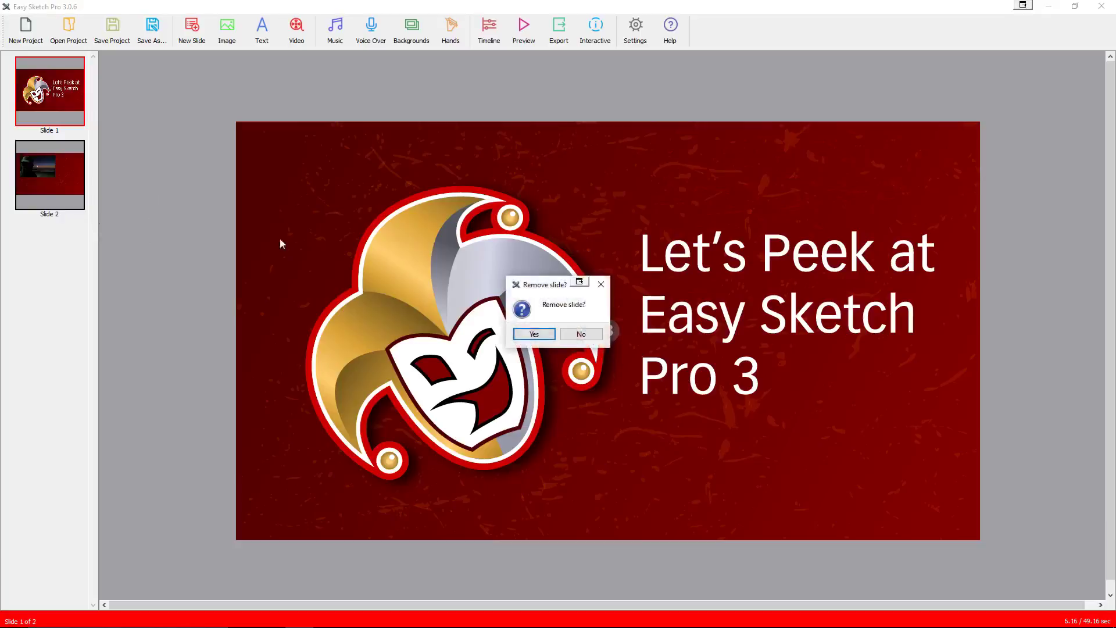
key(Return)
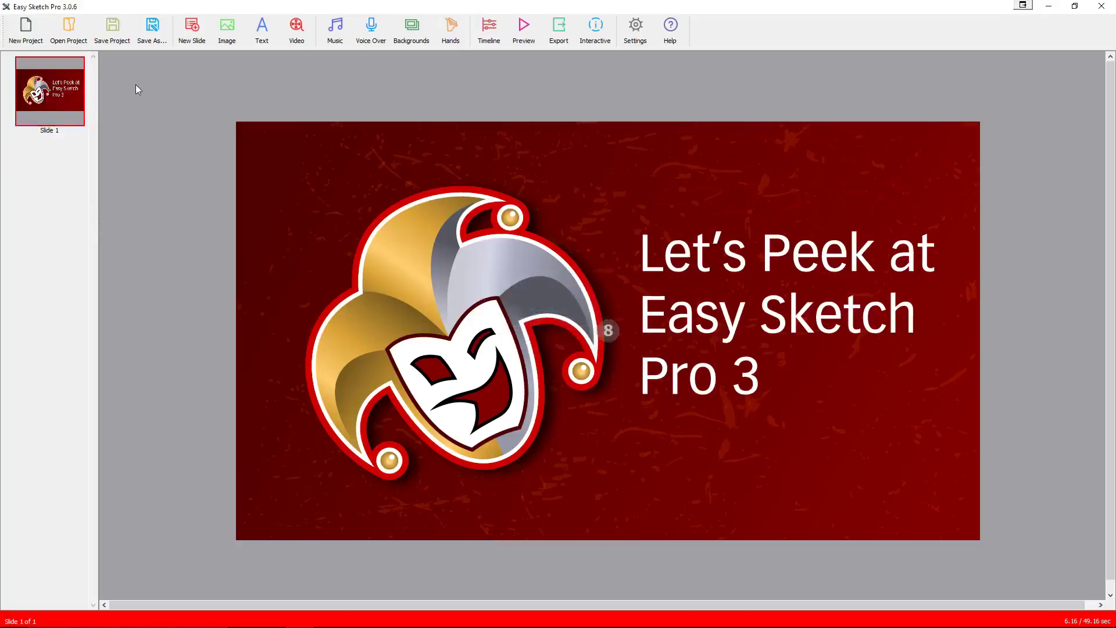